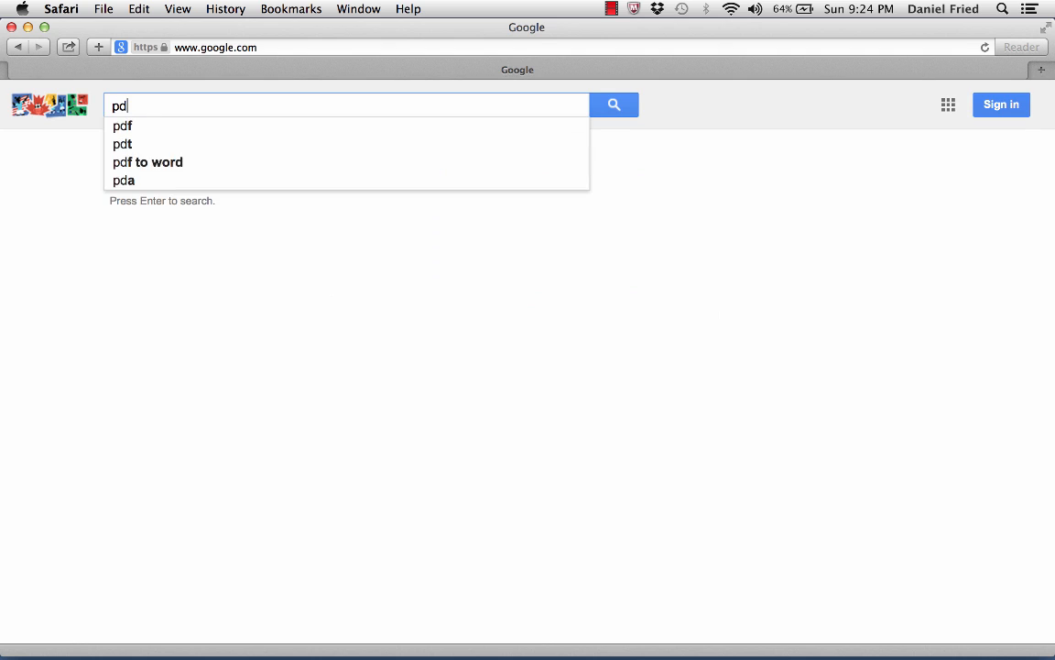
Search the web for pdb, open the RCSB Protein Data Bank site and bring up its entry 1mbo
key("Return")
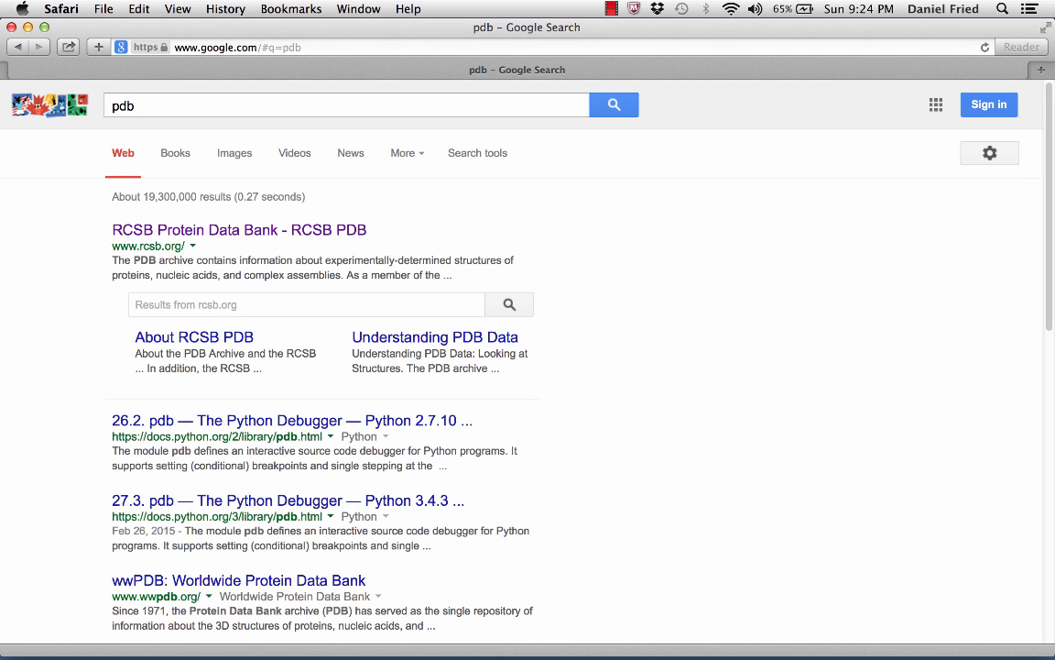
left_click(311, 234)
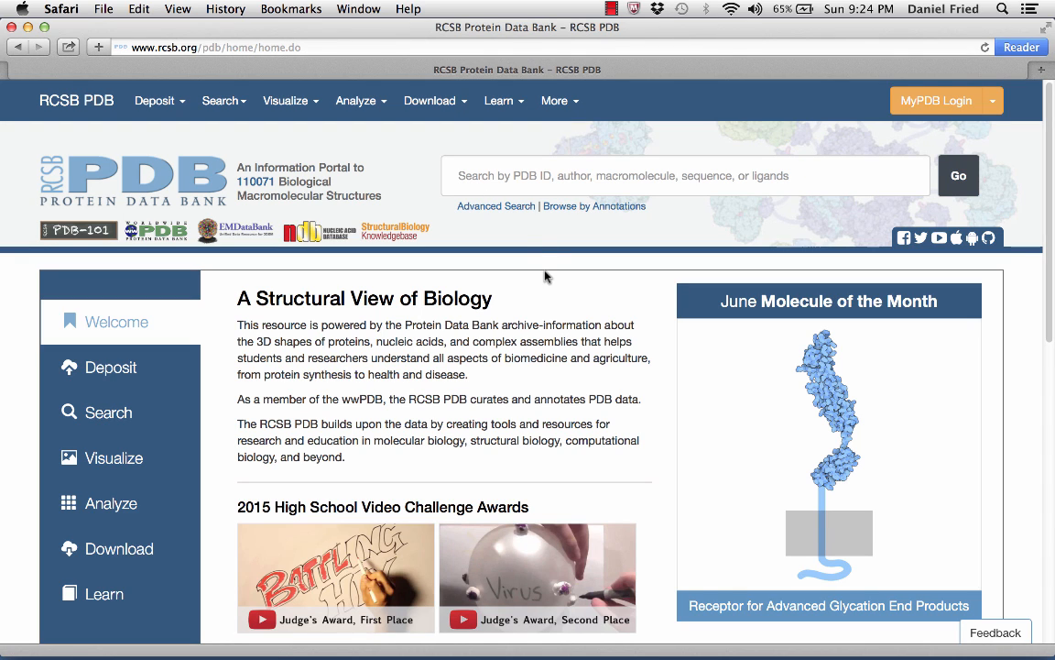
left_click(492, 171)
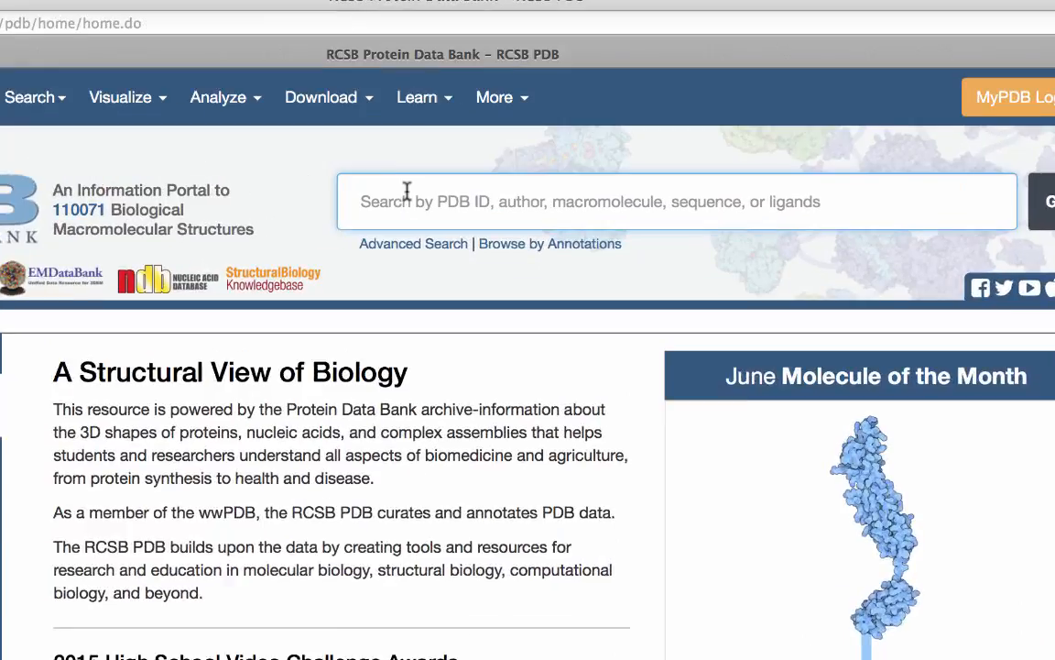
type("1mb")
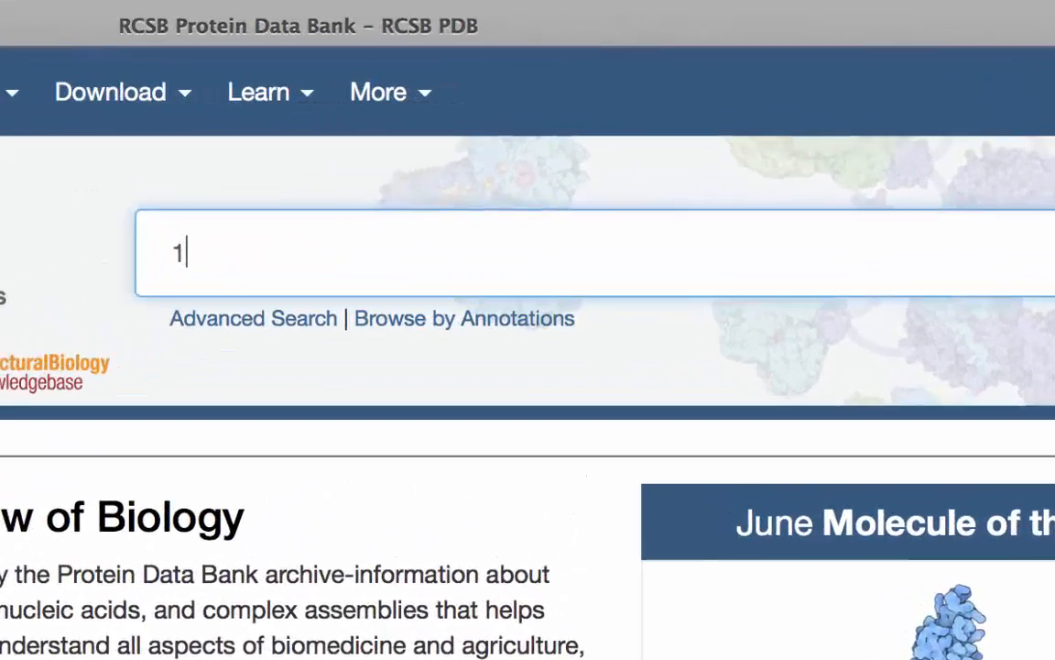
type("o")
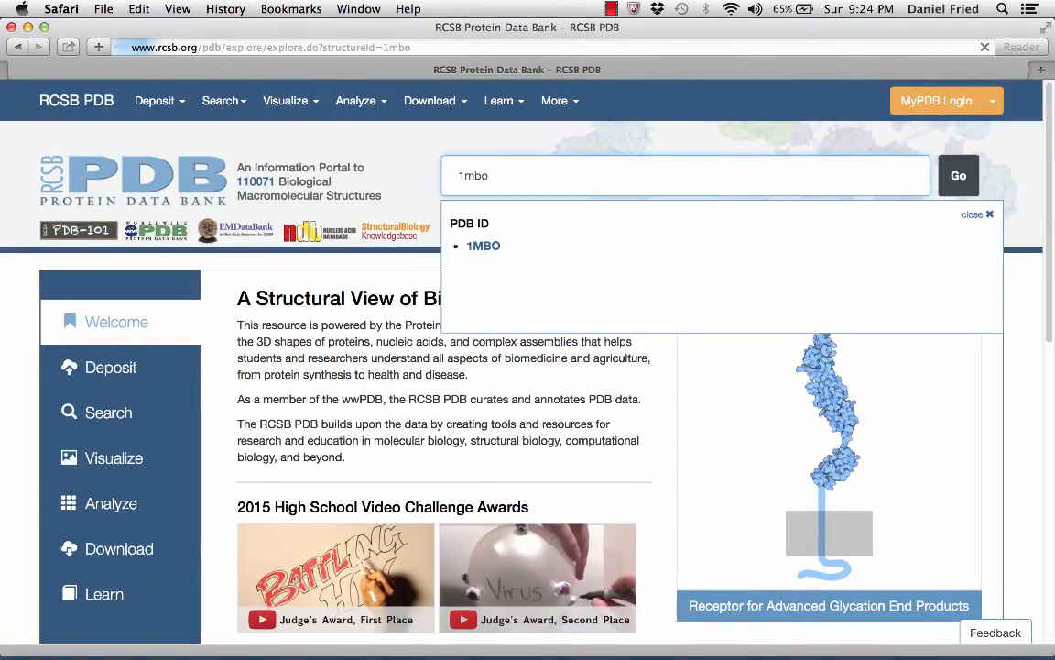
key("Return")
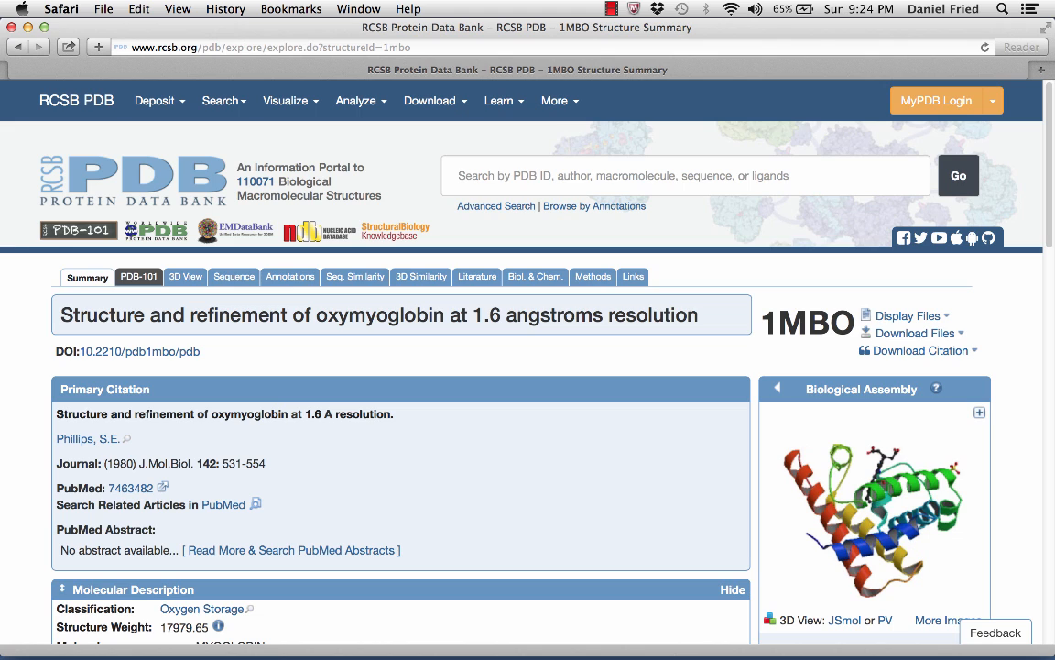
Review the 1MBO summary down to its ligand components, and download the structure as a PDB File (Text)
scroll(520, 163, "down", 5)
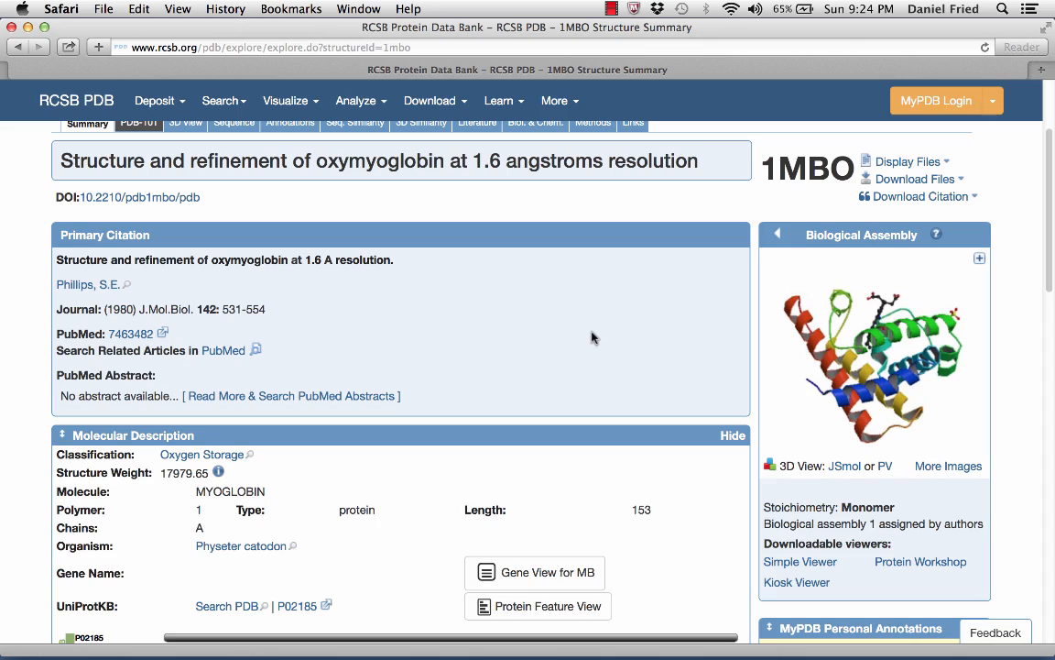
scroll(592, 338, "down", 20)
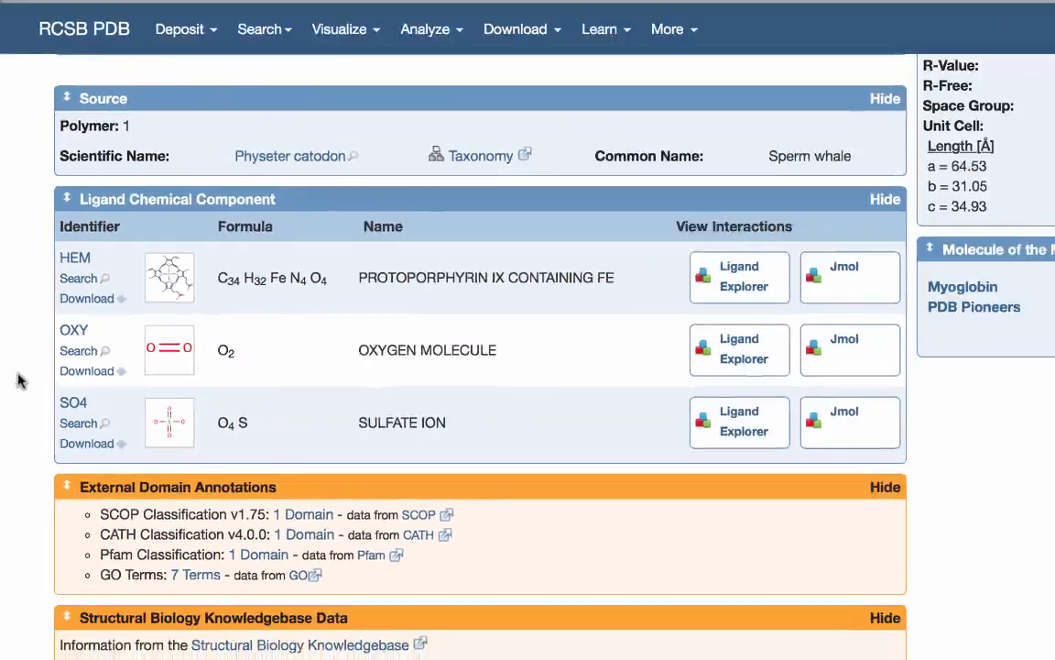
scroll(7, 352, "up", 10)
scroll(23, 388, "up", 5)
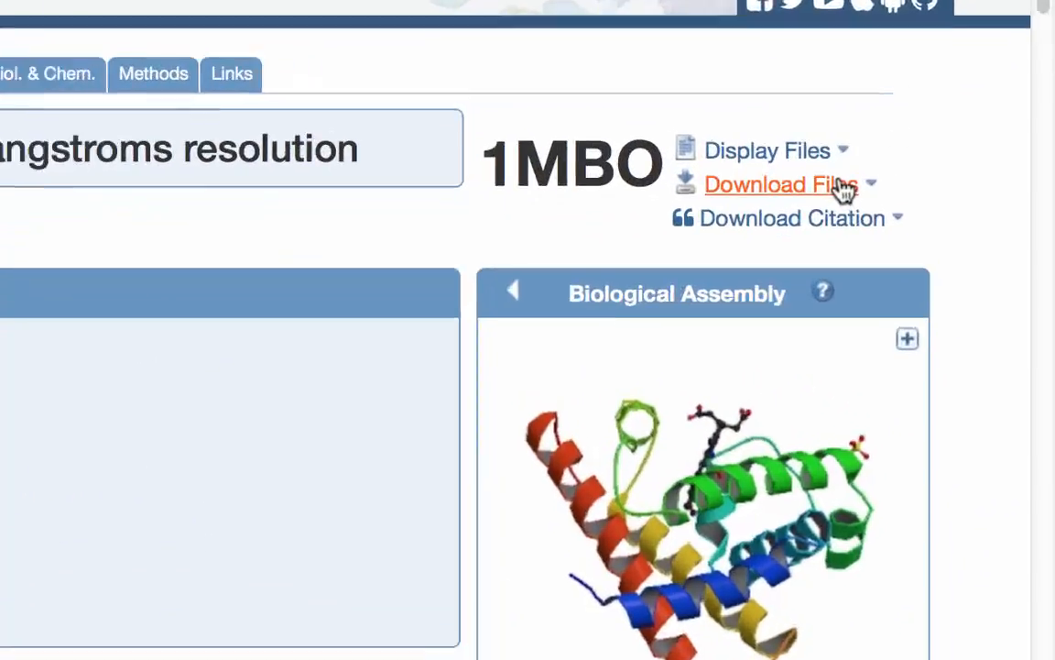
left_click(946, 333)
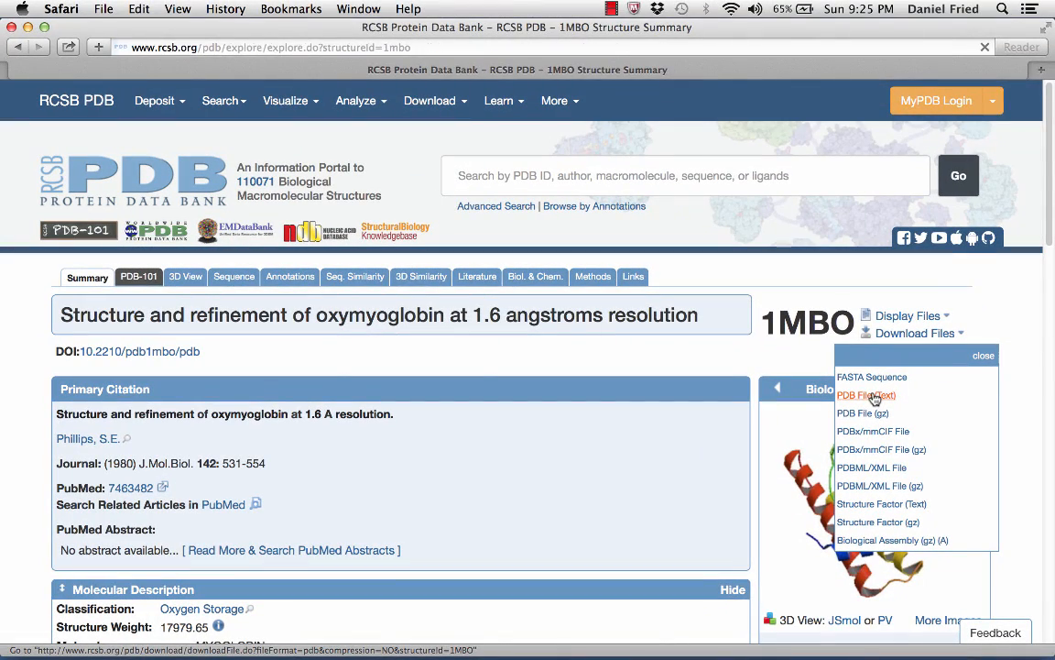
left_click(863, 389)
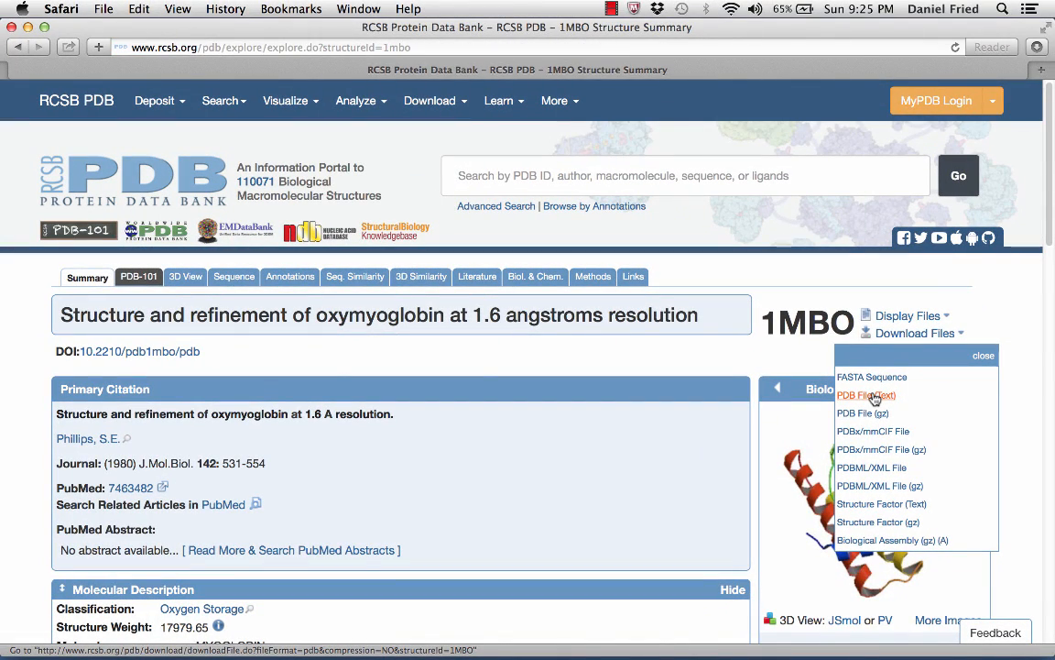
Open the downloaded 1MBO-8.pdb file in MacPyMOL and enlarge the program window to fill the screen
left_click(1036, 47)
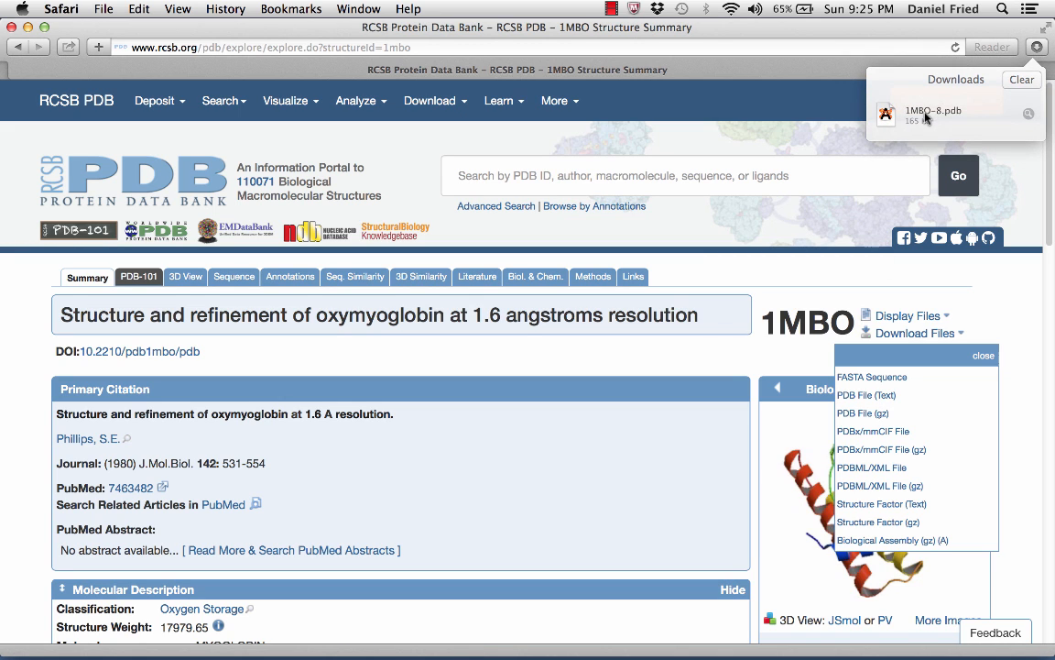
left_click_drag(925, 117, 700, 632)
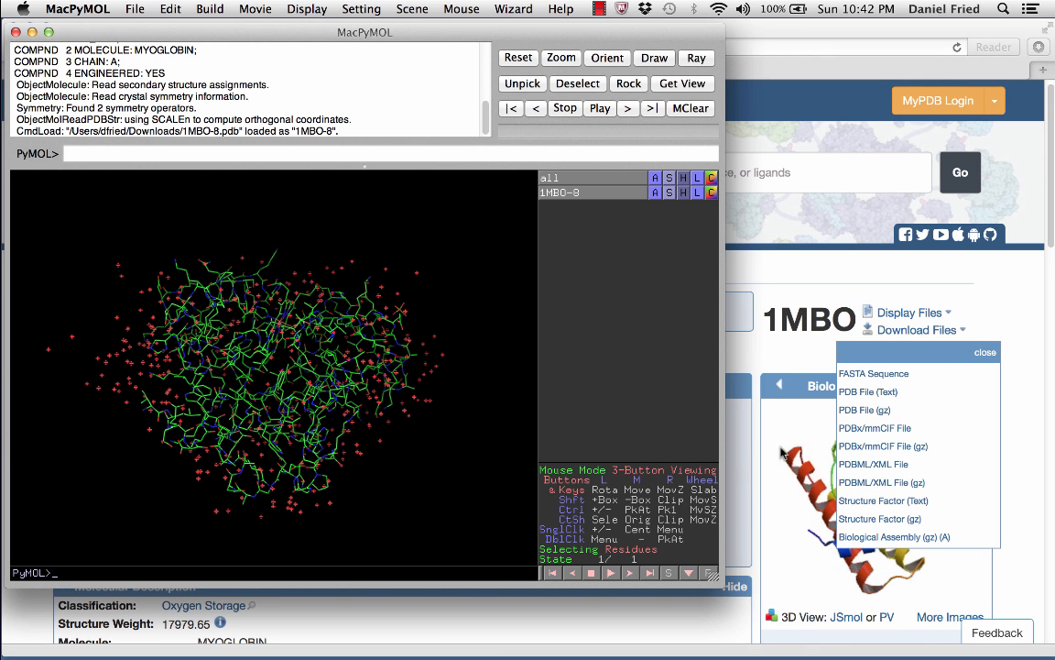
left_click_drag(718, 582, 1044, 648)
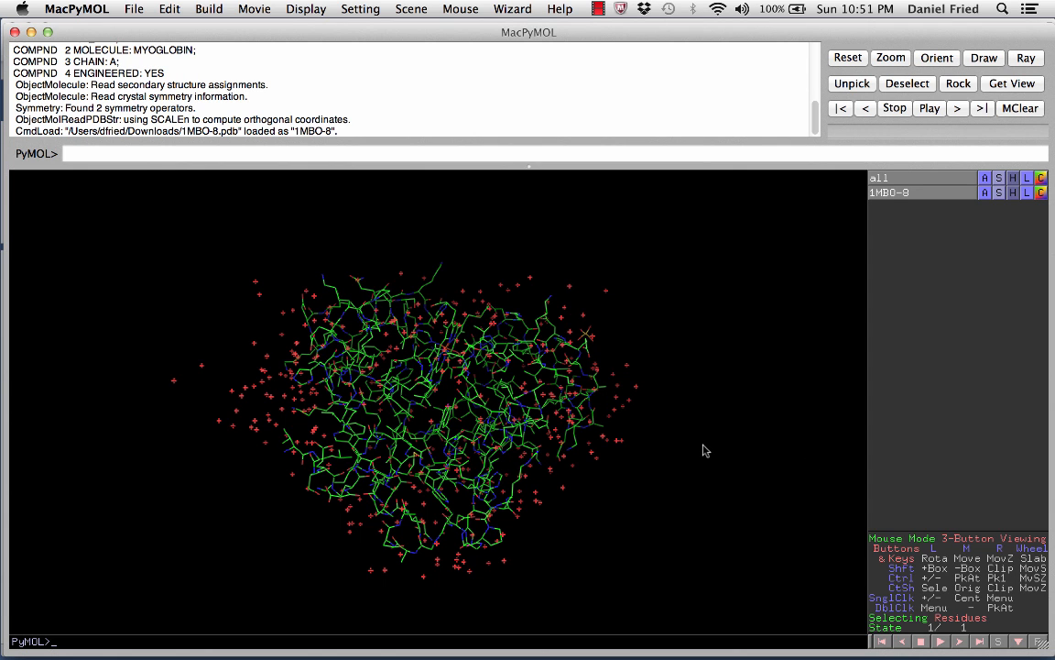
Rotate the myoglobin structure to inspect it from several sides
left_click_drag(531, 378, 284, 422)
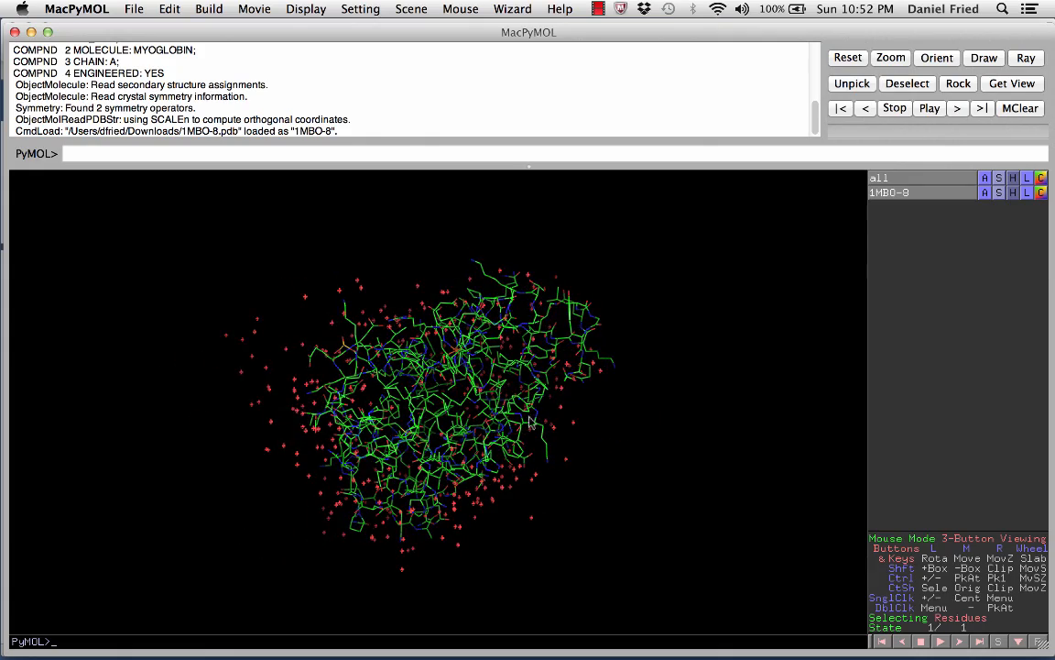
left_click_drag(495, 381, 290, 429)
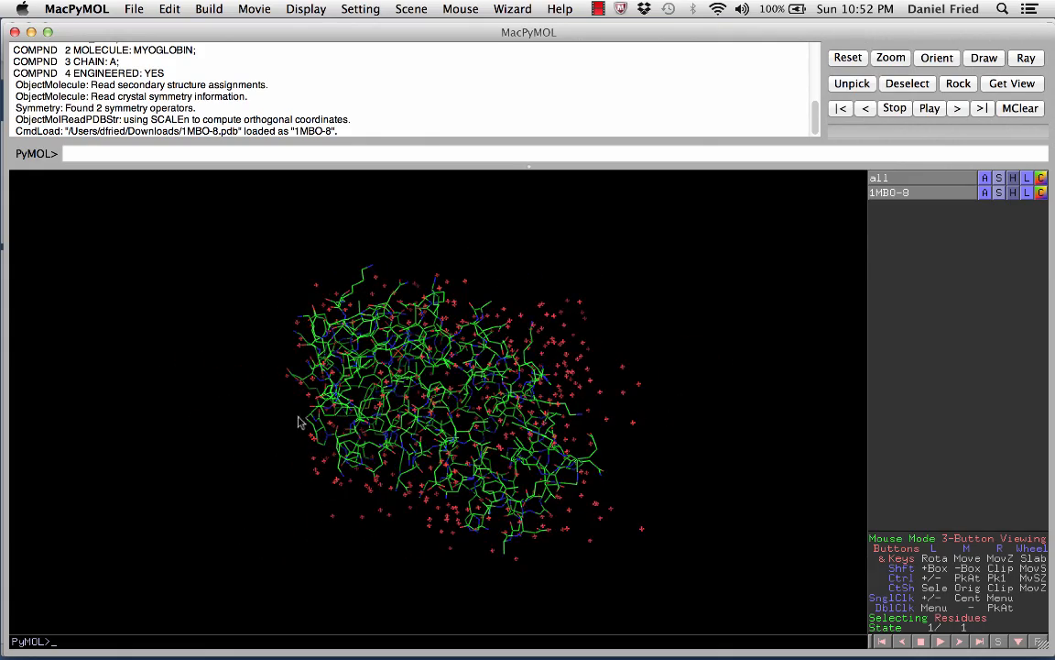
left_click_drag(520, 333, 362, 392)
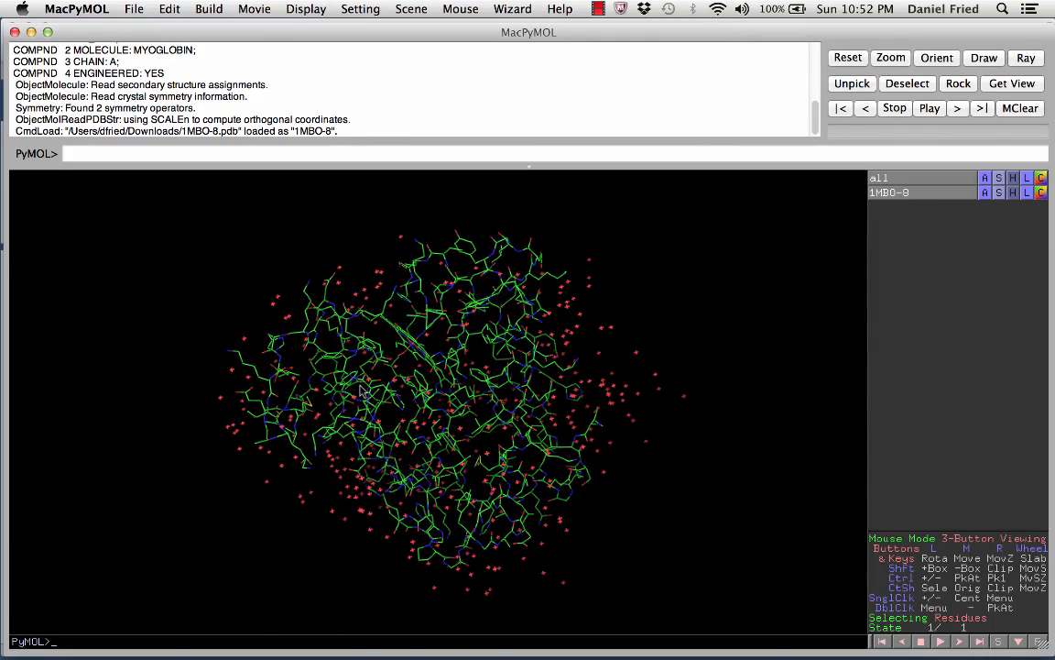
left_click_drag(503, 452, 670, 388)
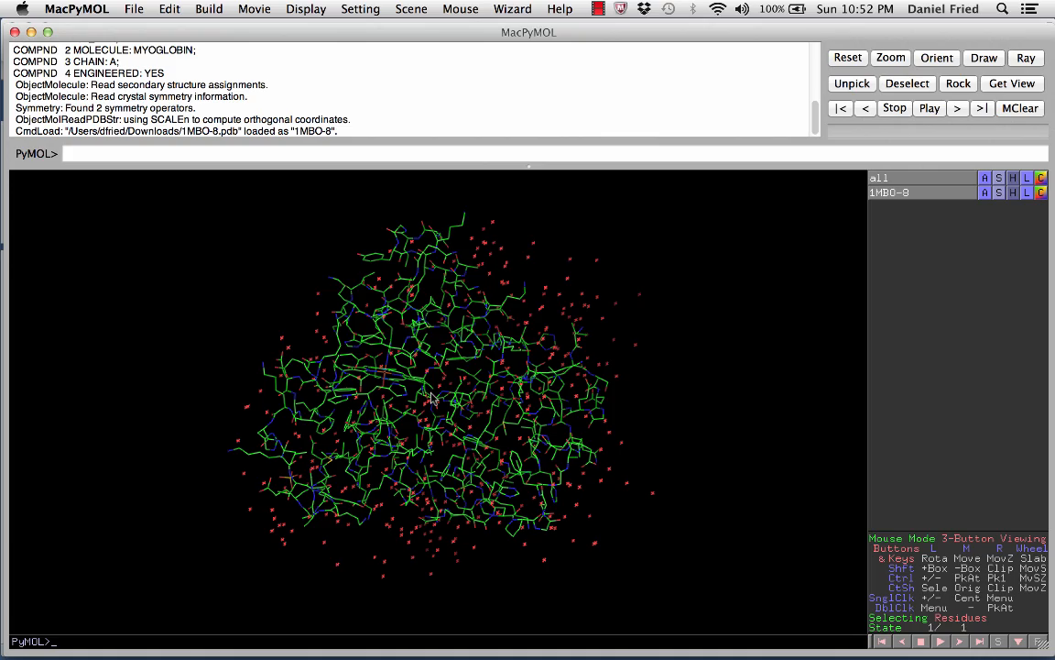
Shift the myoglobin structure slightly within the view, zoom in on it and turn it around
mouse_move(431, 398)
middle_mouse_down()
mouse_move(564, 255)
mouse_move(228, 291)
mouse_move(352, 485)
mouse_move(539, 432)
mouse_move(304, 403)
mouse_move(486, 416)
mouse_move(432, 408)
middle_mouse_up()
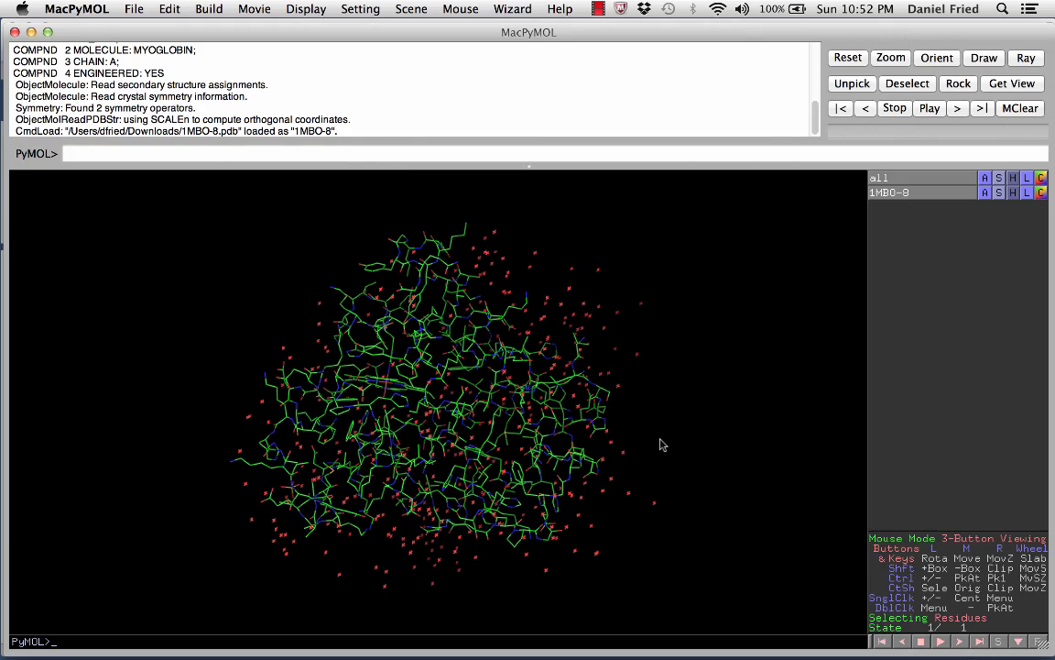
mouse_move(663, 445)
right_mouse_down()
mouse_move(654, 575)
mouse_move(622, 228)
mouse_move(559, 148)
mouse_move(663, 621)
mouse_move(663, 435)
right_mouse_up()
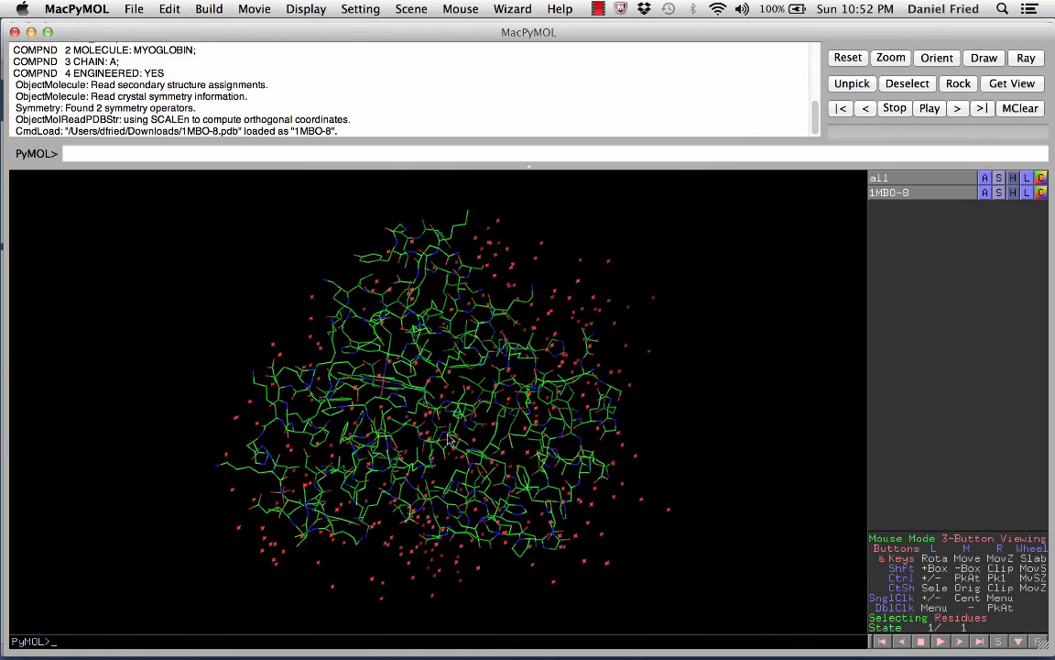
left_click_drag(227, 396, 545, 458)
right_click_drag(545, 458, 394, 451)
left_click_drag(394, 449, 565, 441)
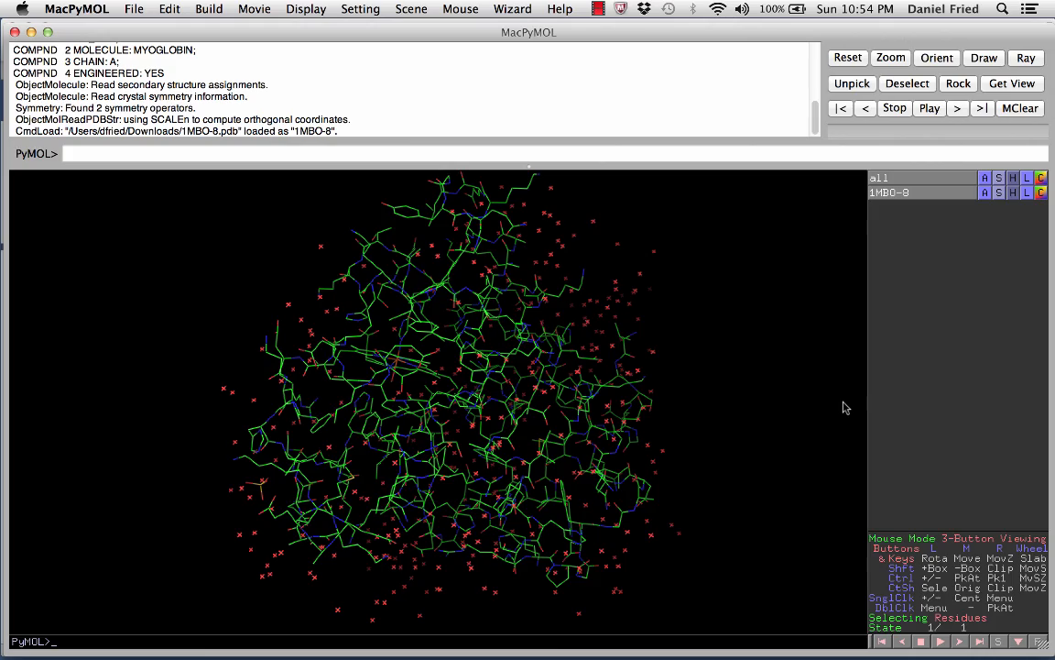
Inspect the enlarged structure by alternating between rotation and changes of zoom
left_click_drag(845, 408, 576, 430)
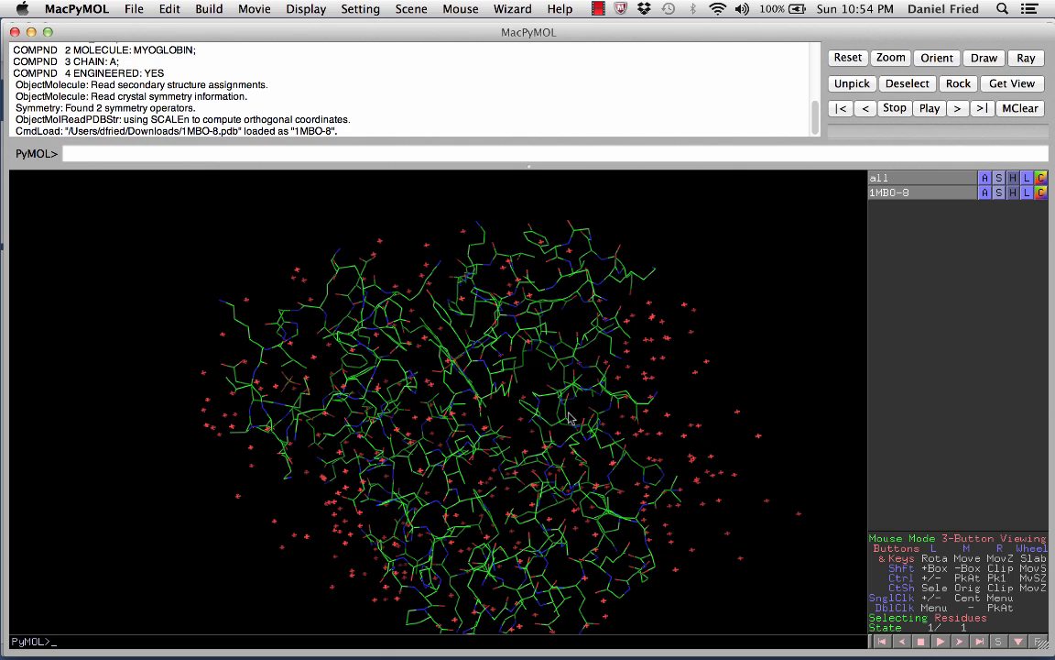
left_click_drag(338, 455, 440, 446)
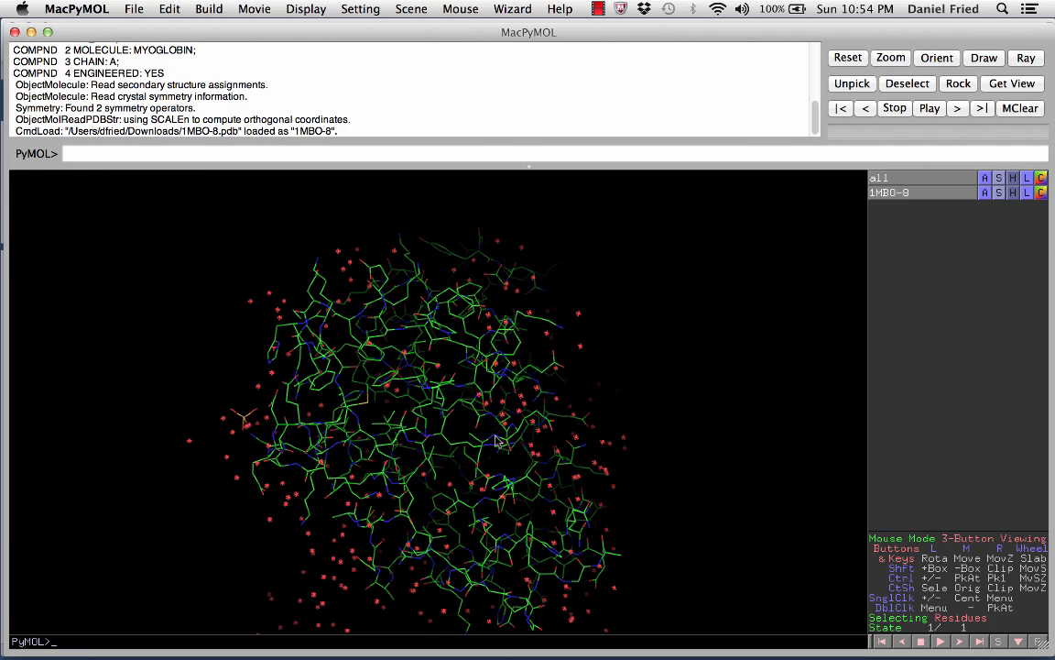
left_click_drag(399, 441, 503, 433)
mouse_move(503, 432)
right_mouse_down()
mouse_move(506, 494)
mouse_move(509, 479)
mouse_move(487, 438)
right_mouse_up()
left_click_drag(488, 438, 449, 449)
right_click_drag(449, 449, 513, 302)
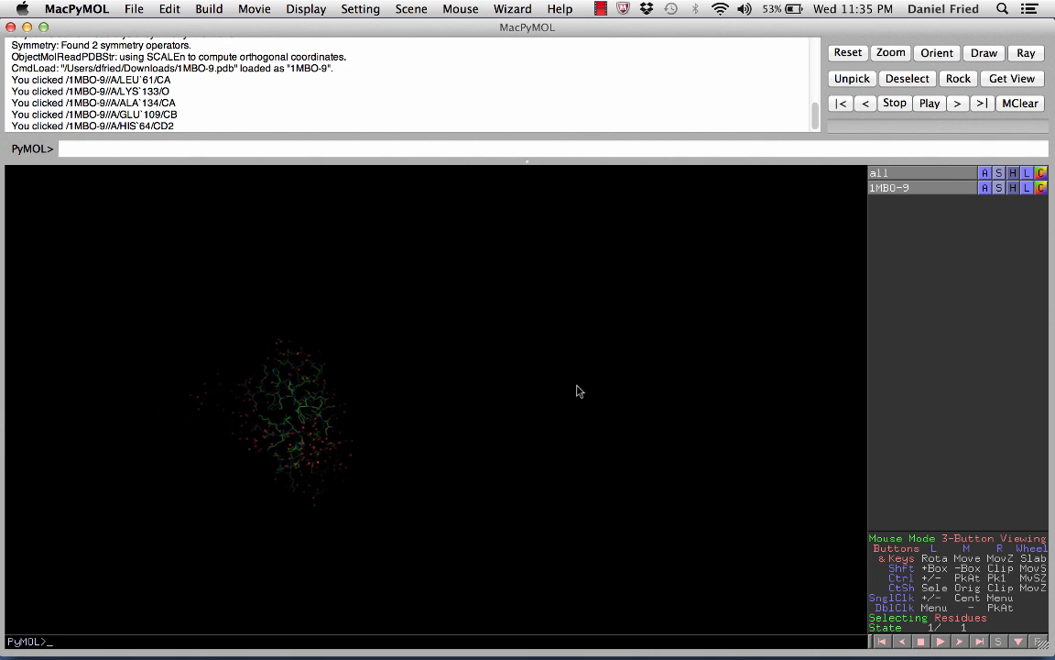
Use Orient to recenter the distant, off-center 1MBO-9 structure and fit it to the view, and rotate it
mouse_move(576, 391)
left_mouse_down()
mouse_move(314, 413)
mouse_move(698, 407)
mouse_move(469, 483)
mouse_move(523, 518)
mouse_move(426, 490)
mouse_move(367, 440)
mouse_move(487, 469)
mouse_move(491, 433)
mouse_move(630, 437)
mouse_move(502, 452)
mouse_move(358, 421)
mouse_move(523, 433)
mouse_move(726, 426)
mouse_move(492, 454)
mouse_move(542, 453)
mouse_move(524, 453)
left_mouse_up()
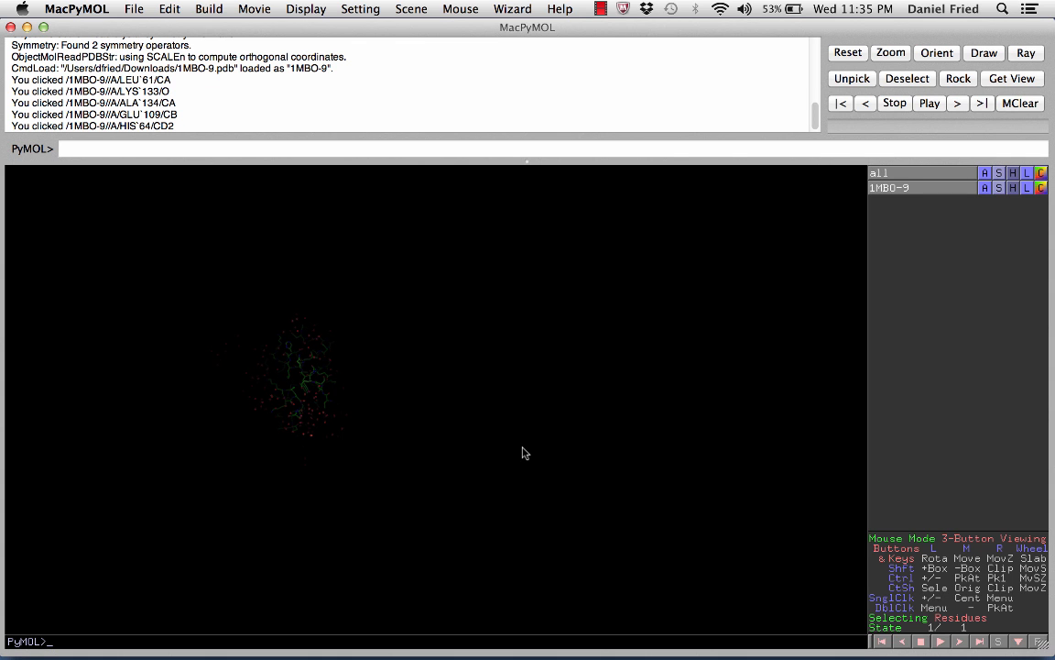
left_click(936, 55)
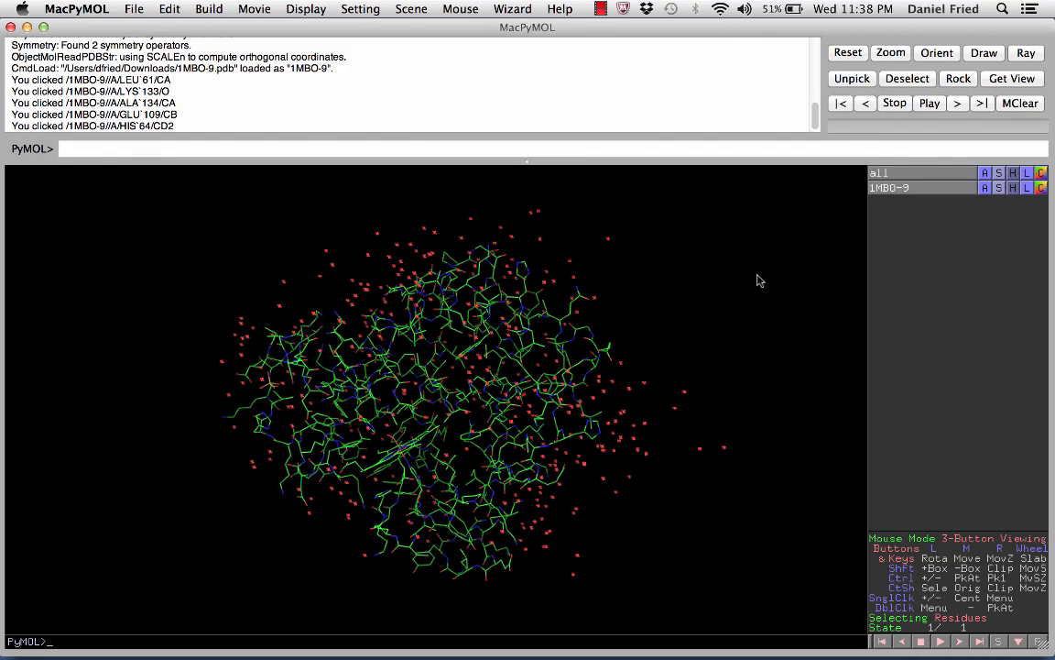
left_click_drag(444, 432, 213, 405)
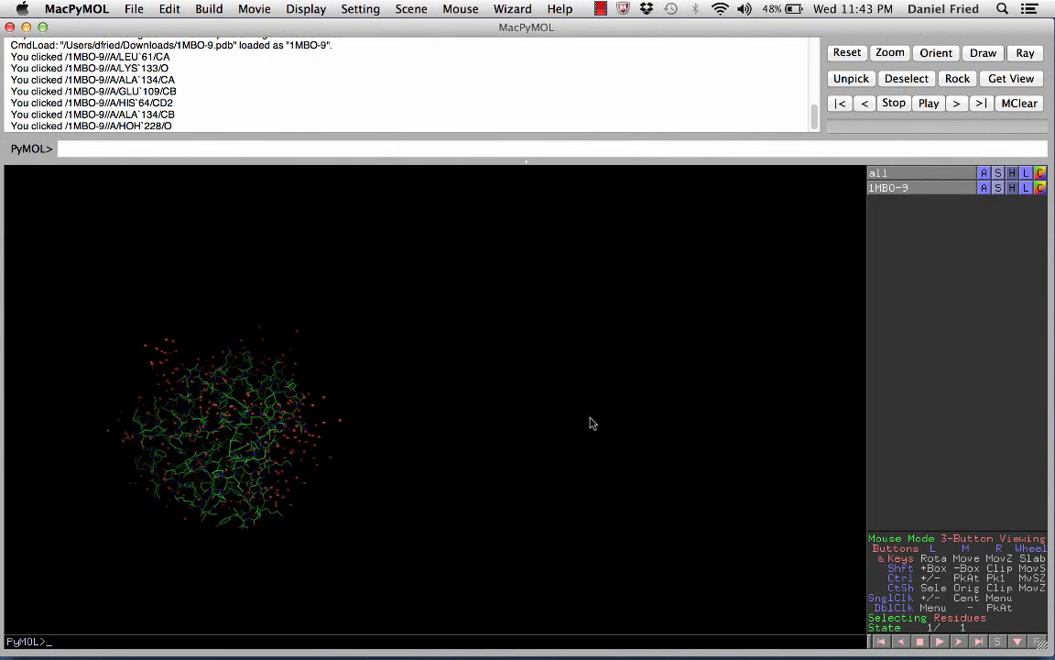
Center the rotation on a picked atom of the off-center 1MBO-9 structure, and zoom and rotate about it
mouse_move(590, 423)
left_mouse_down()
mouse_move(552, 420)
mouse_move(655, 419)
mouse_move(597, 420)
mouse_move(635, 418)
left_mouse_up()
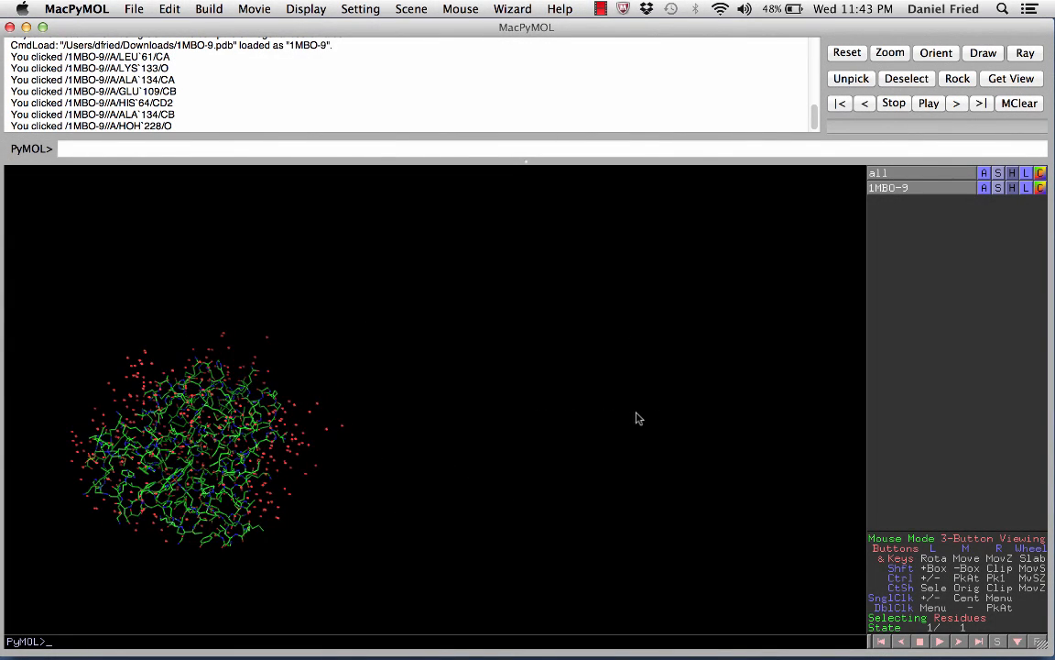
middle_click(225, 447)
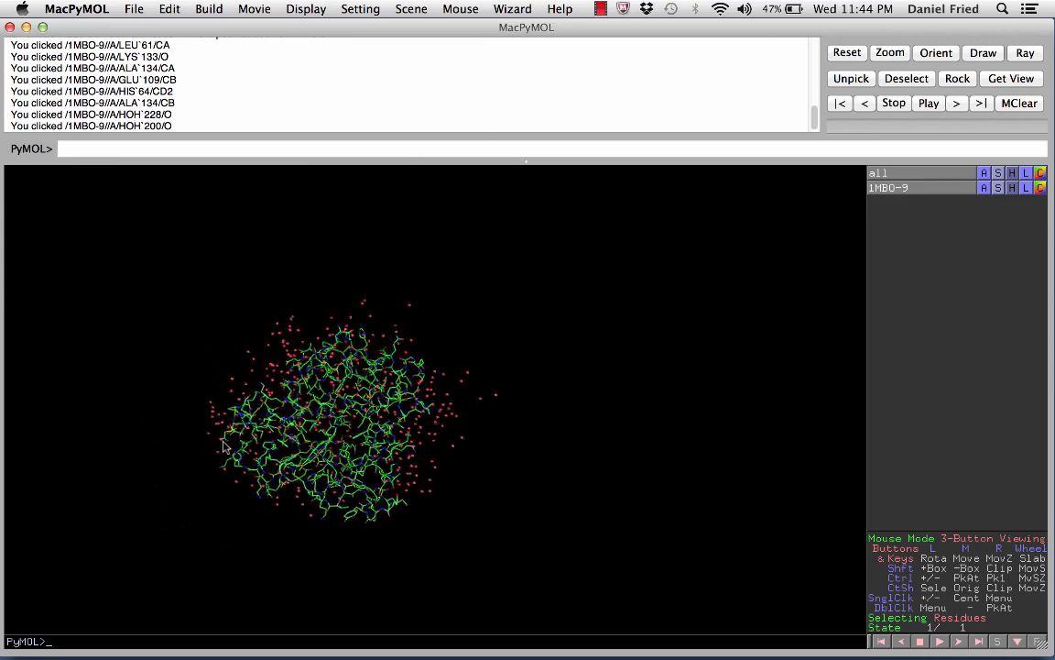
right_click_drag(243, 382, 246, 487)
left_click_drag(245, 488, 497, 431)
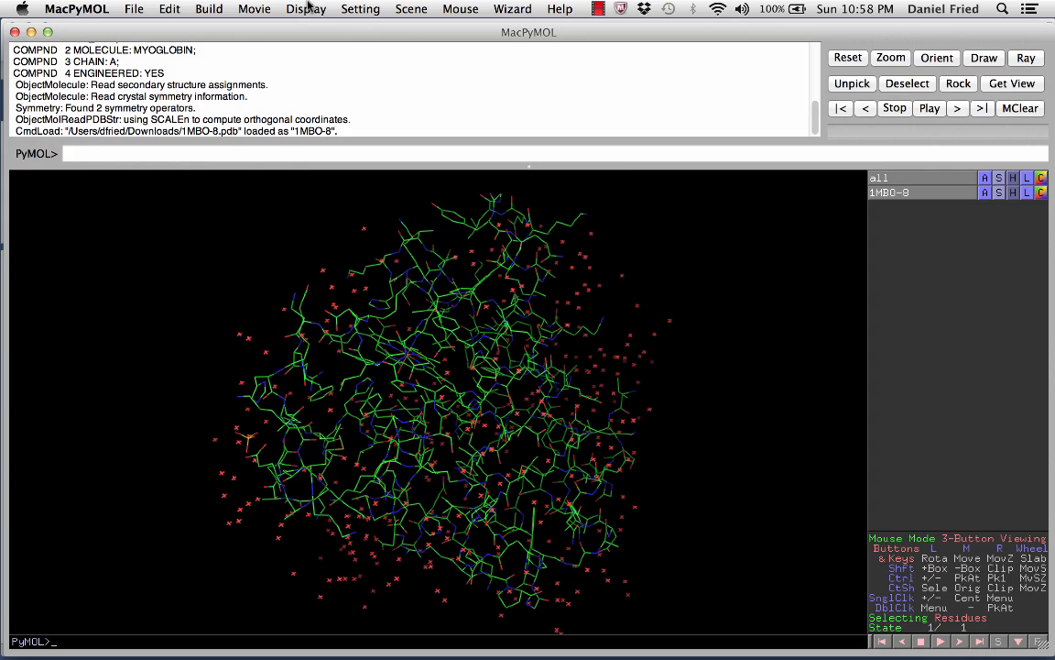
Turn on the sequence display and look through it from the first residue past SO4 and HEM to OXY
left_click(307, 8)
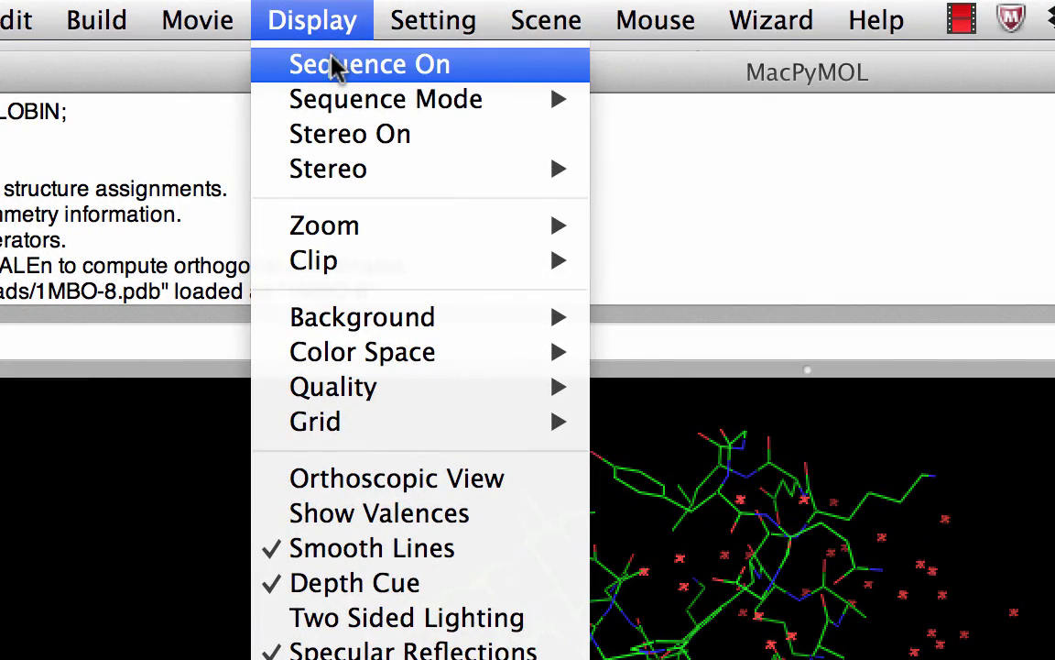
left_click(334, 65)
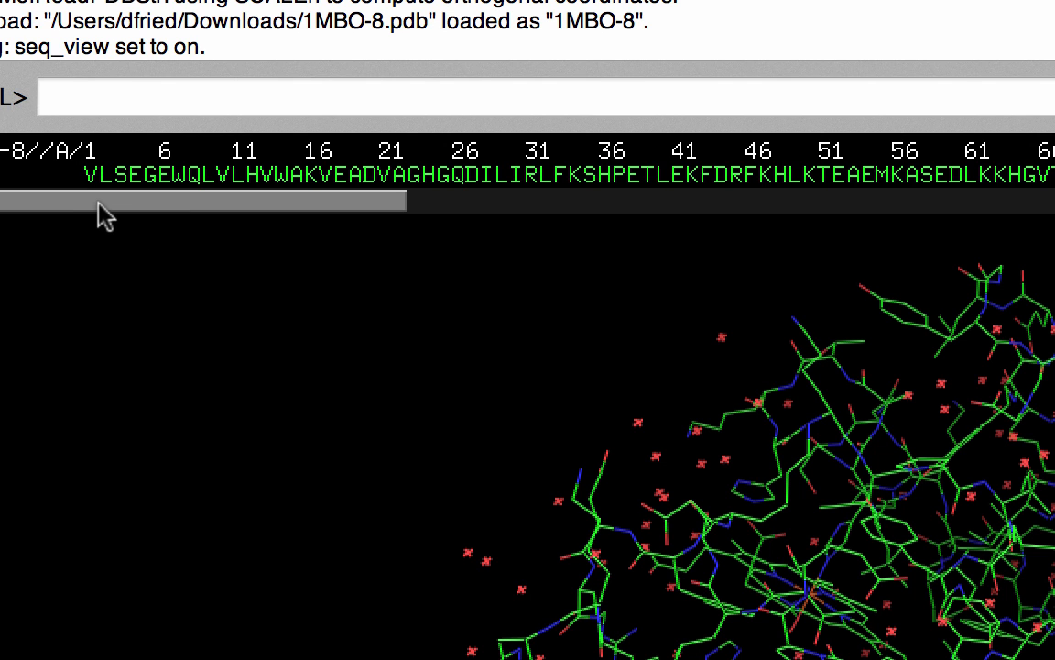
left_click_drag(99, 206, 480, 243)
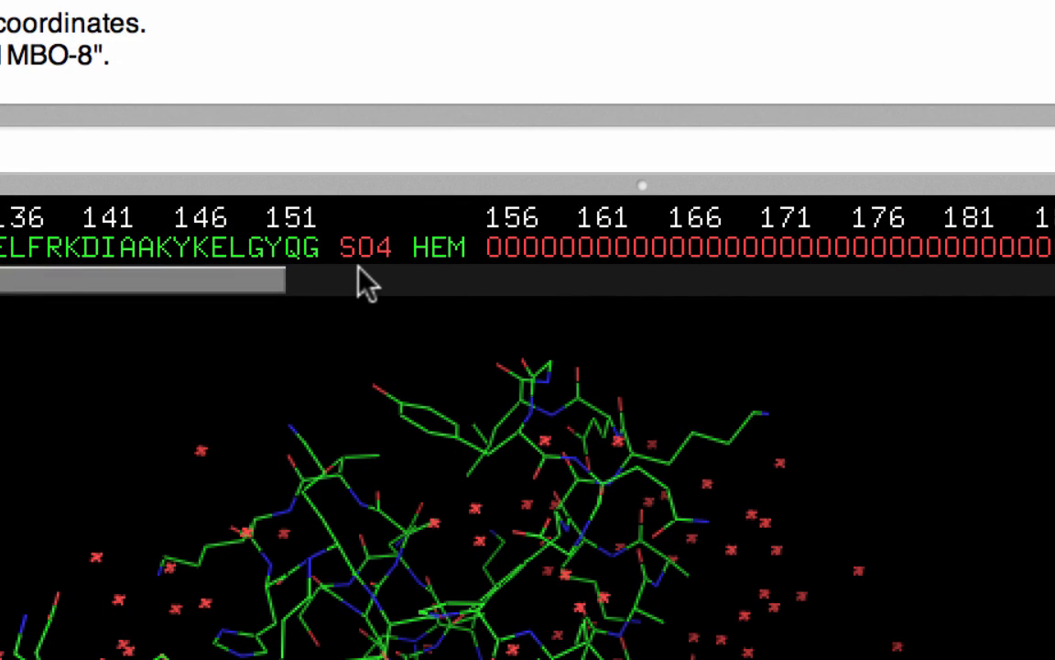
left_click_drag(222, 284, 385, 286)
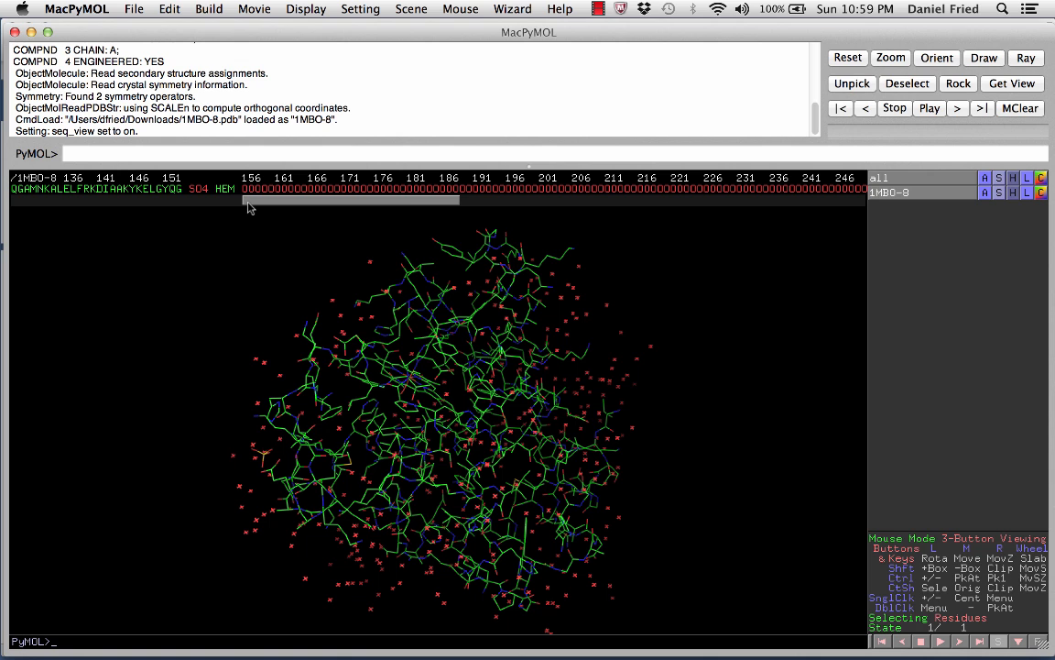
left_click_drag(248, 207, 670, 252)
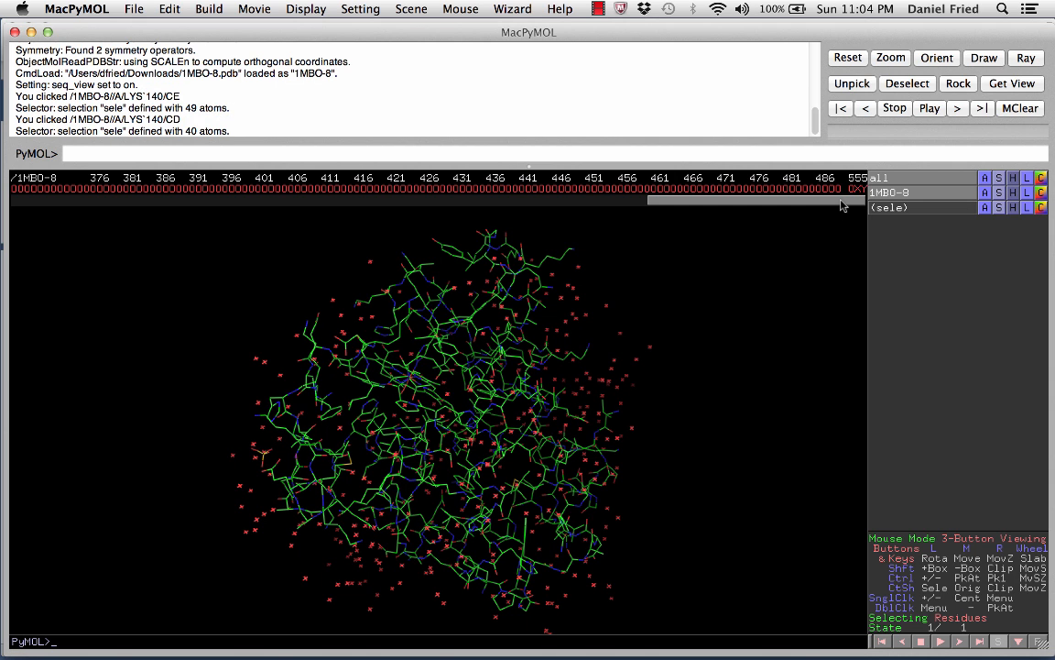
Return to the start of the sequence and cycle the selection level from Residues to Objects
left_click_drag(829, 200, 177, 213)
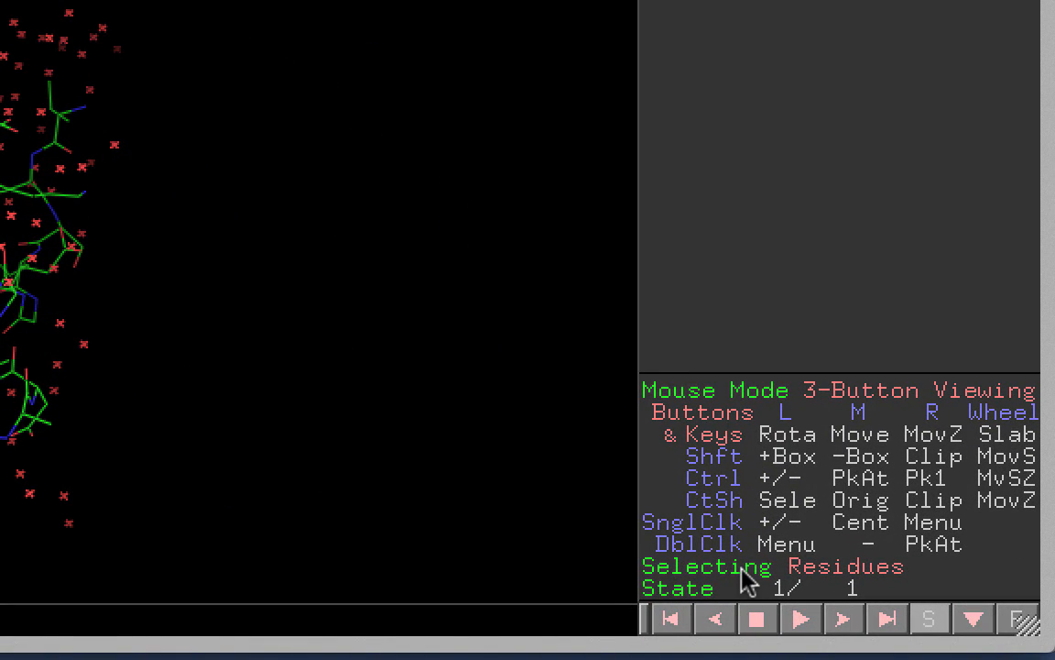
left_click(742, 568)
left_click(742, 568)
left_click(747, 568)
left_click(746, 572)
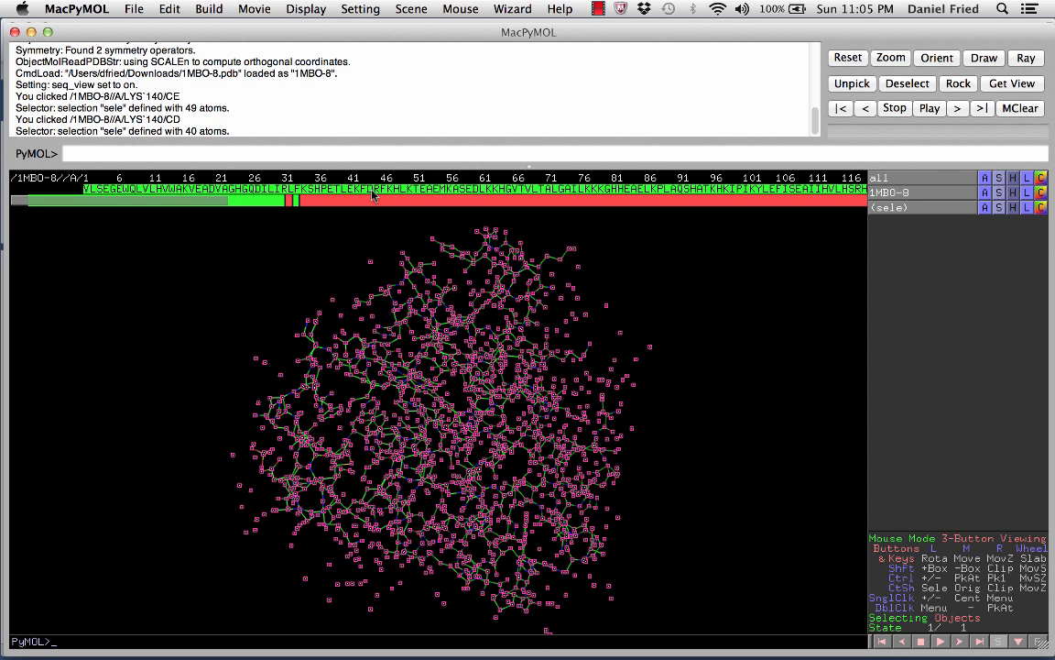
Select the entire 1MBO-8 object through its sequence and hide everything in it
left_click(373, 193)
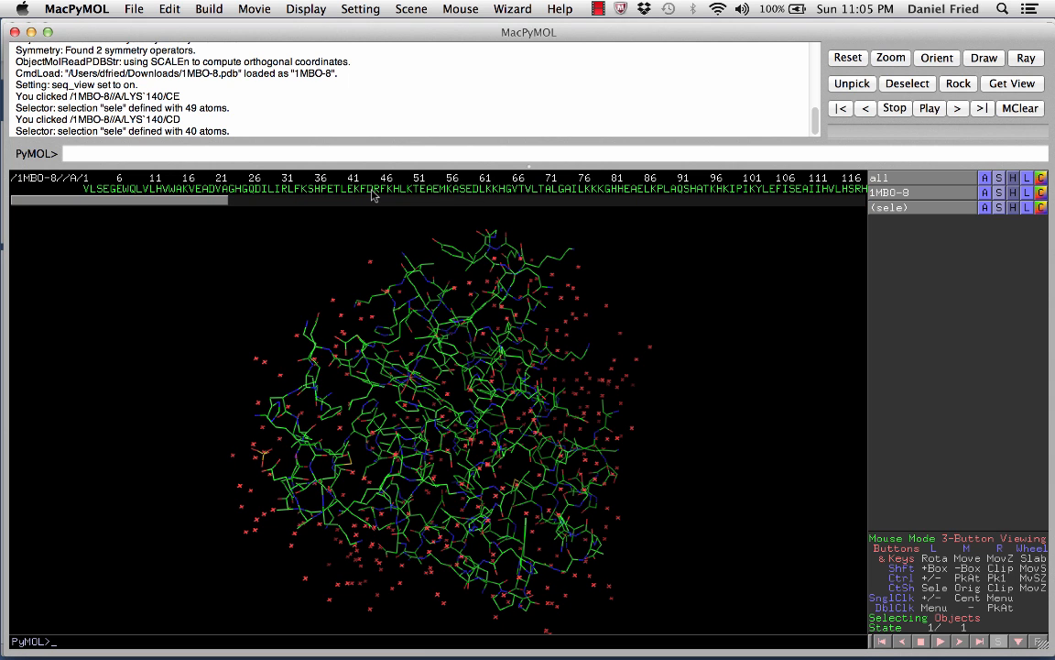
double_click(373, 193)
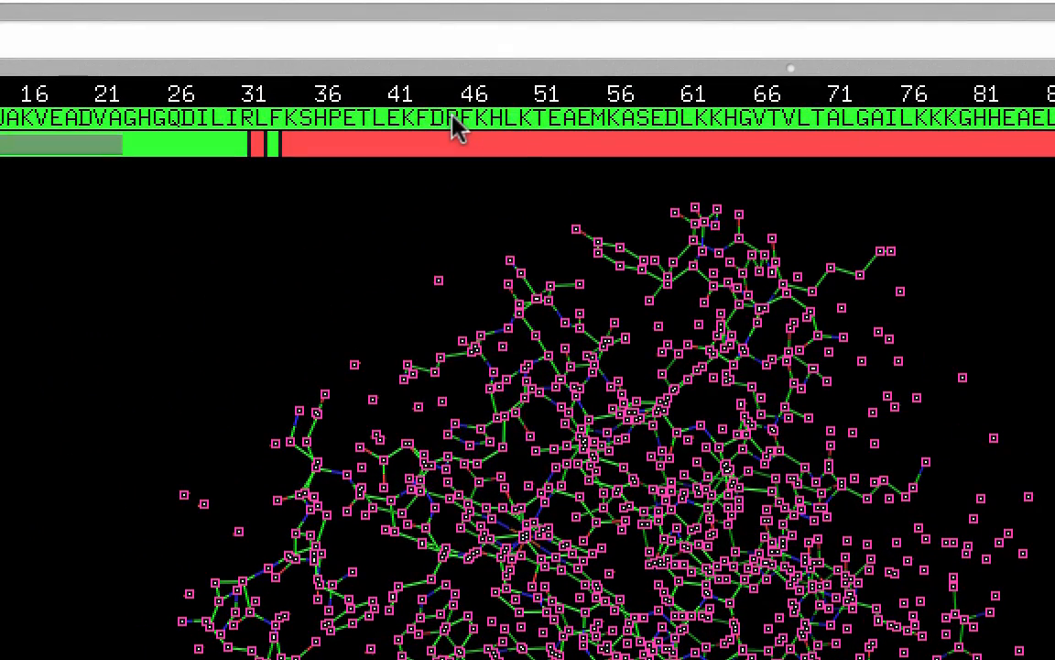
right_click(451, 120)
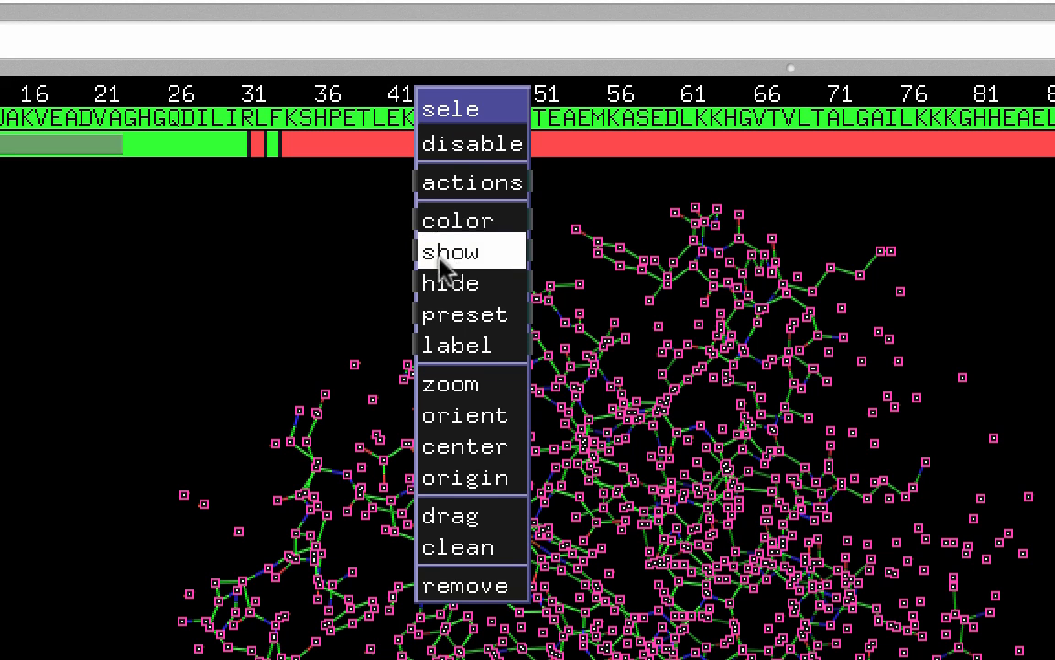
mouse_move(444, 285)
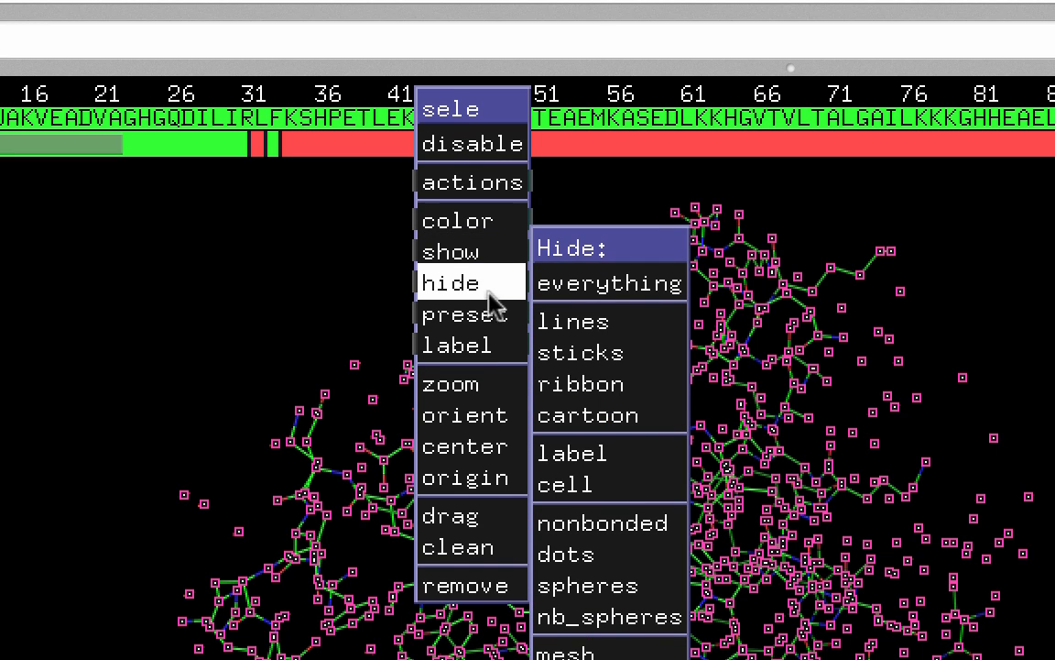
left_click(573, 295)
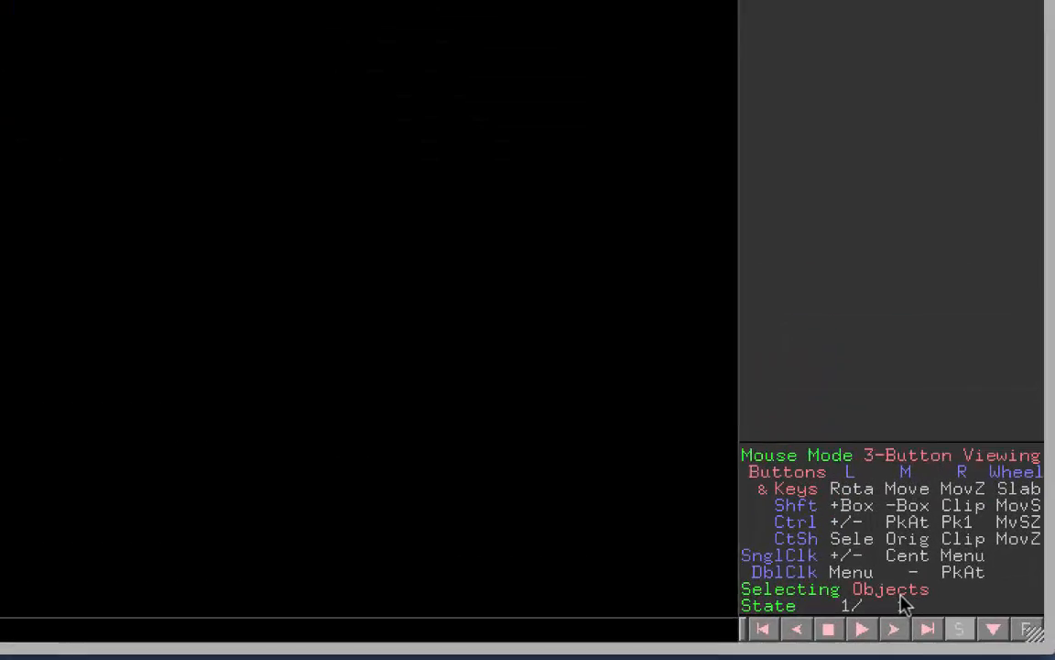
Set the selection level to Molecules, select the protein chain in the sequence, show it as cartoon, and clear the selection
left_click(900, 593)
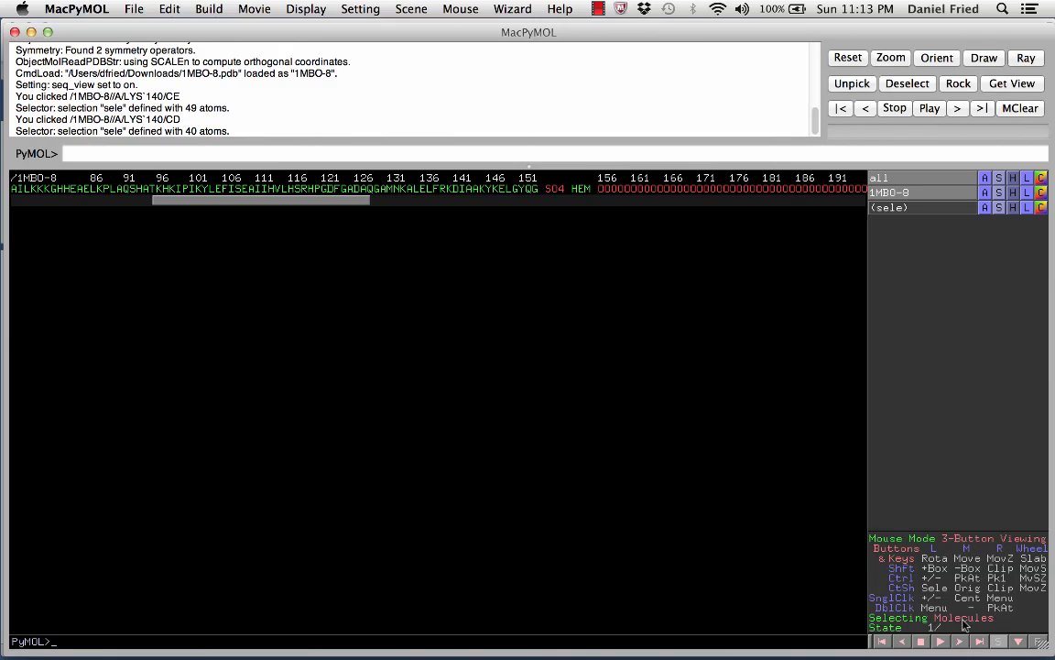
left_click_drag(370, 203, 224, 211)
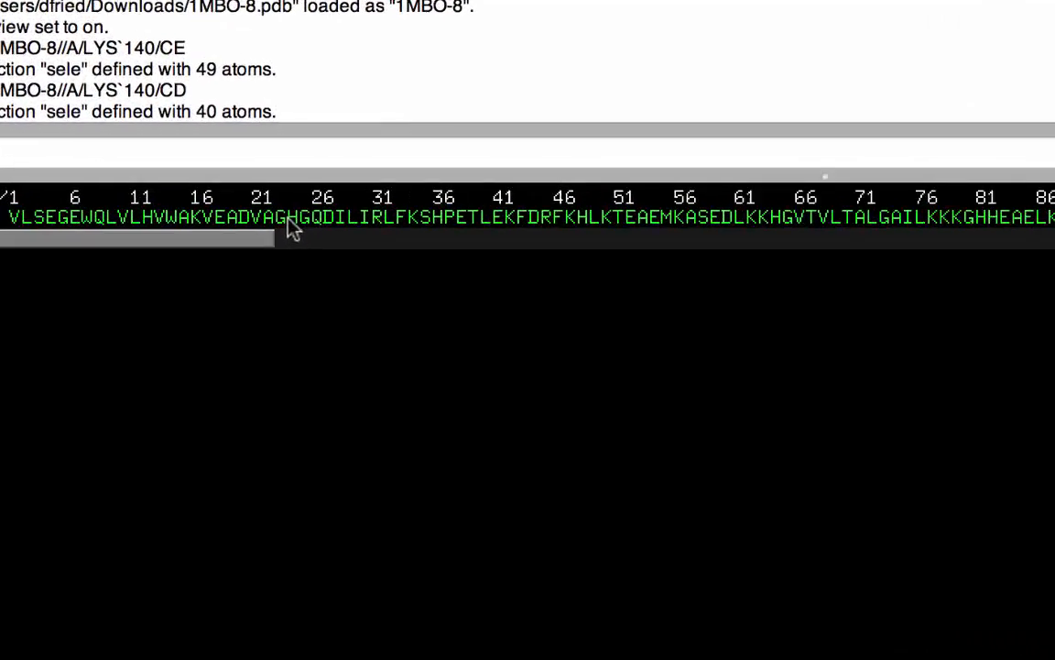
left_click(235, 188)
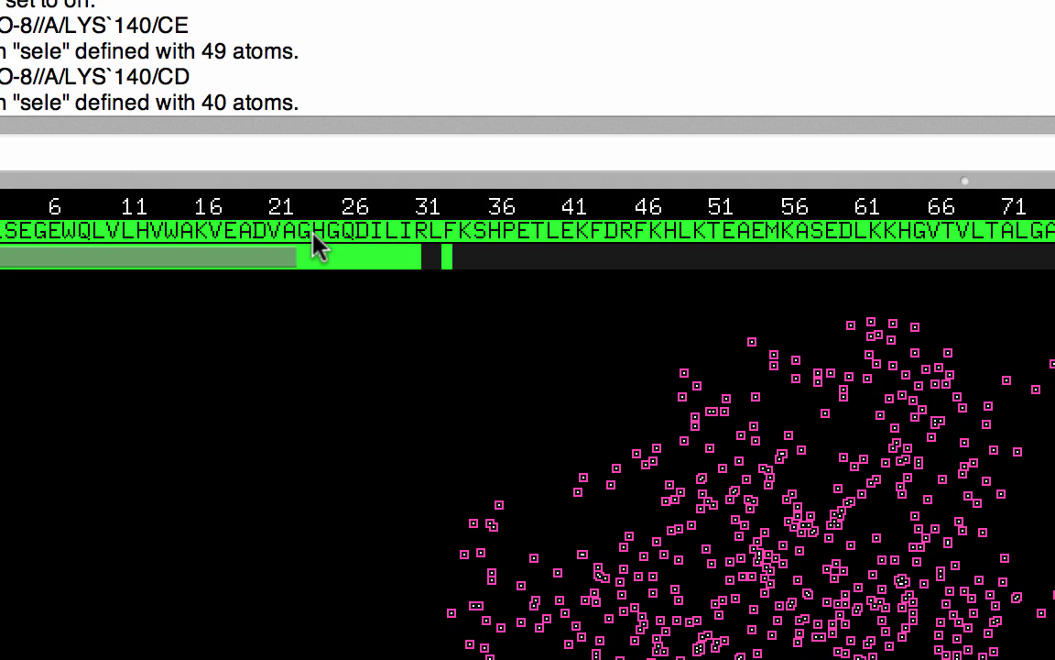
right_click(312, 234)
mouse_move(327, 376)
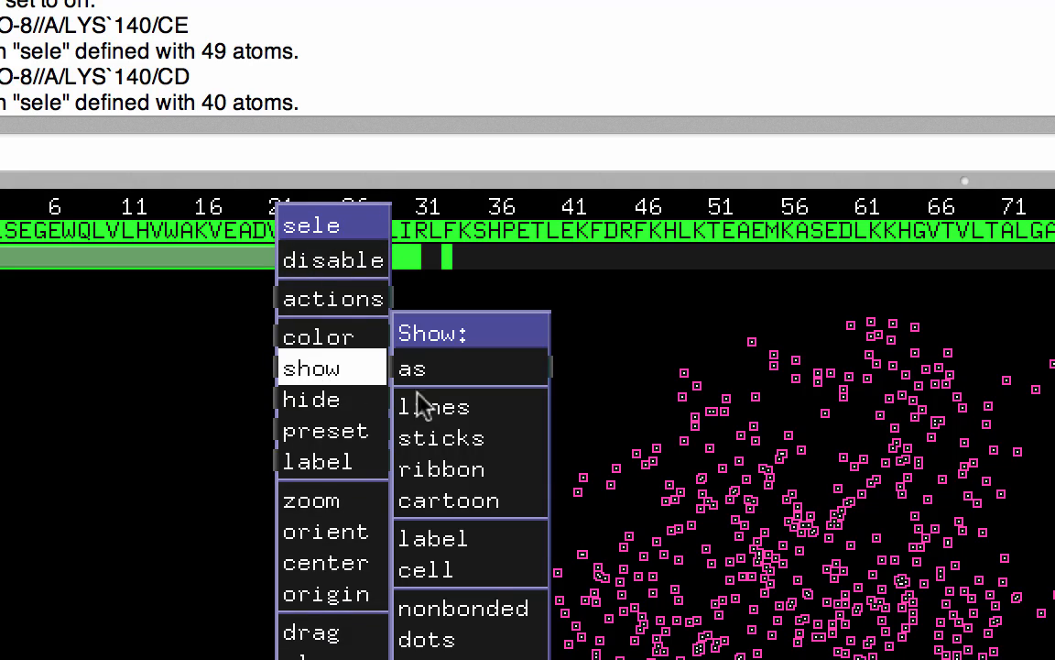
left_click(527, 500)
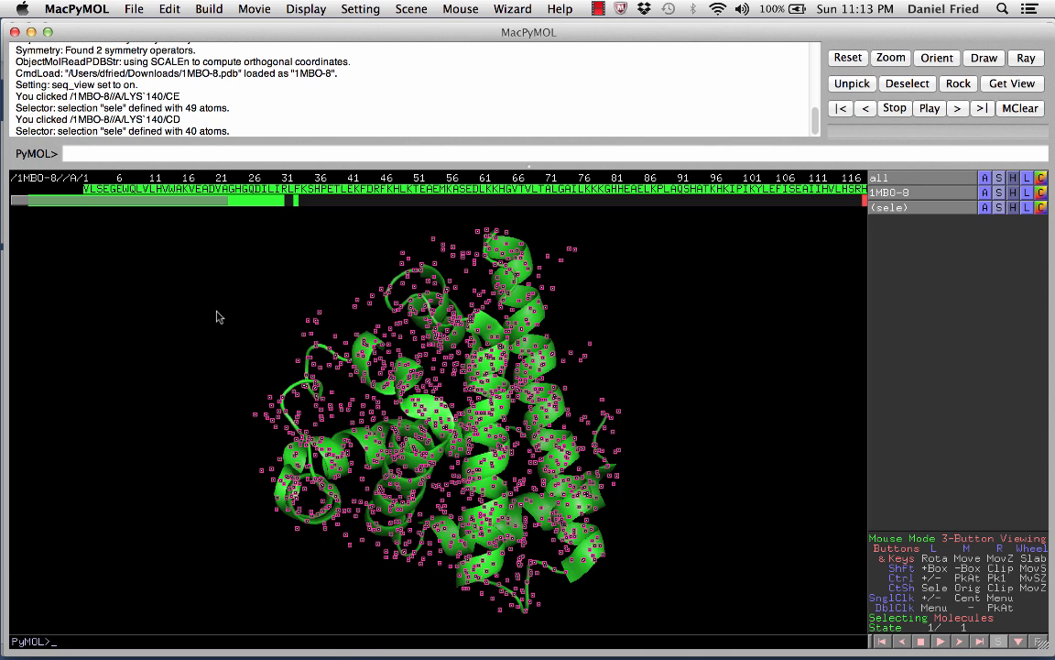
left_click(218, 315)
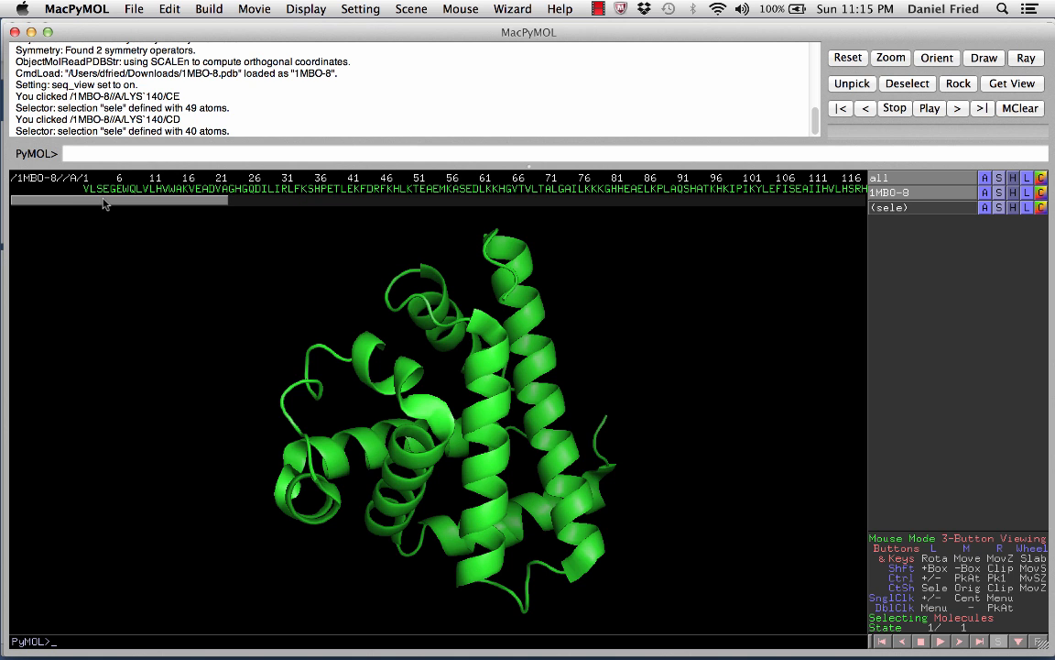
Select the water oxygens from residue 156 to about 230 in the sequence, show them as spheres, and clear the selection
left_click_drag(103, 203, 327, 211)
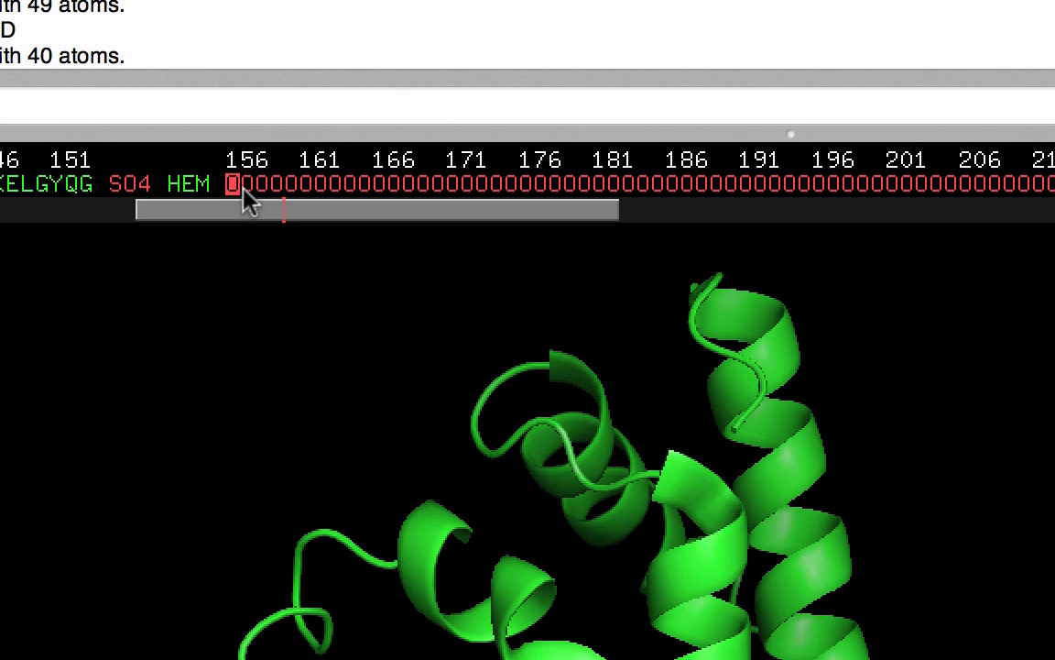
left_click_drag(244, 189, 1054, 199)
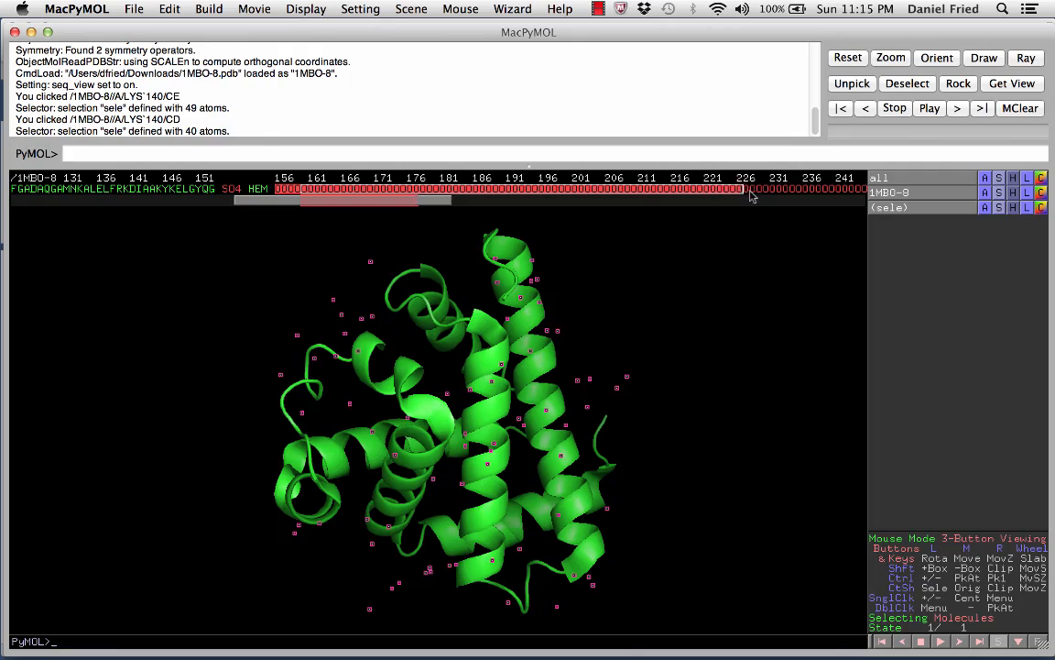
left_click_drag(751, 195, 751, 195)
left_click(749, 191)
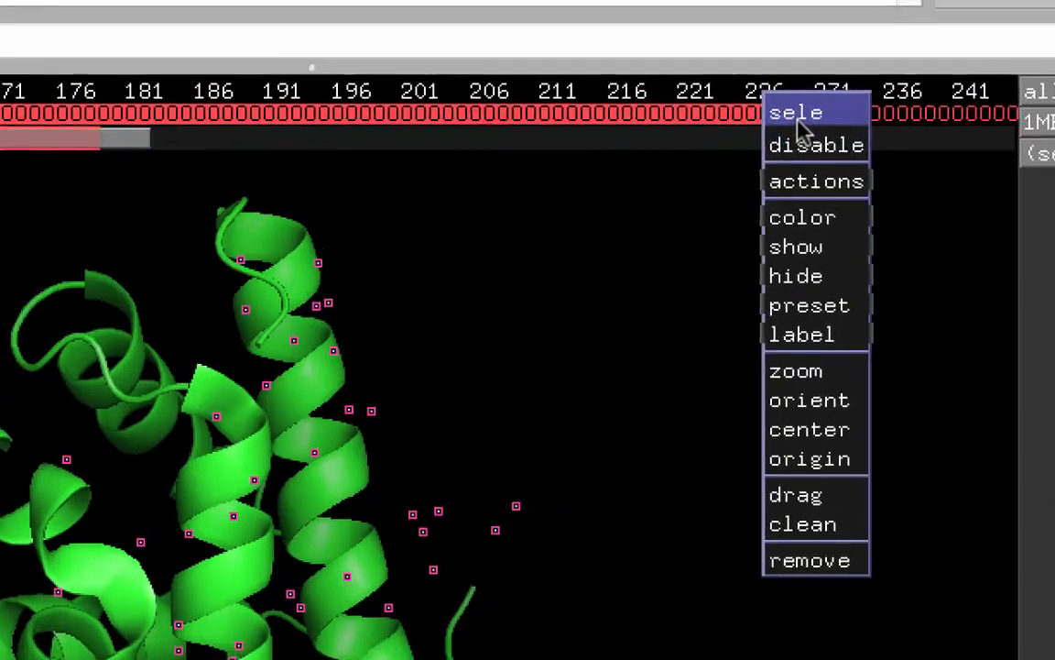
mouse_move(815, 246)
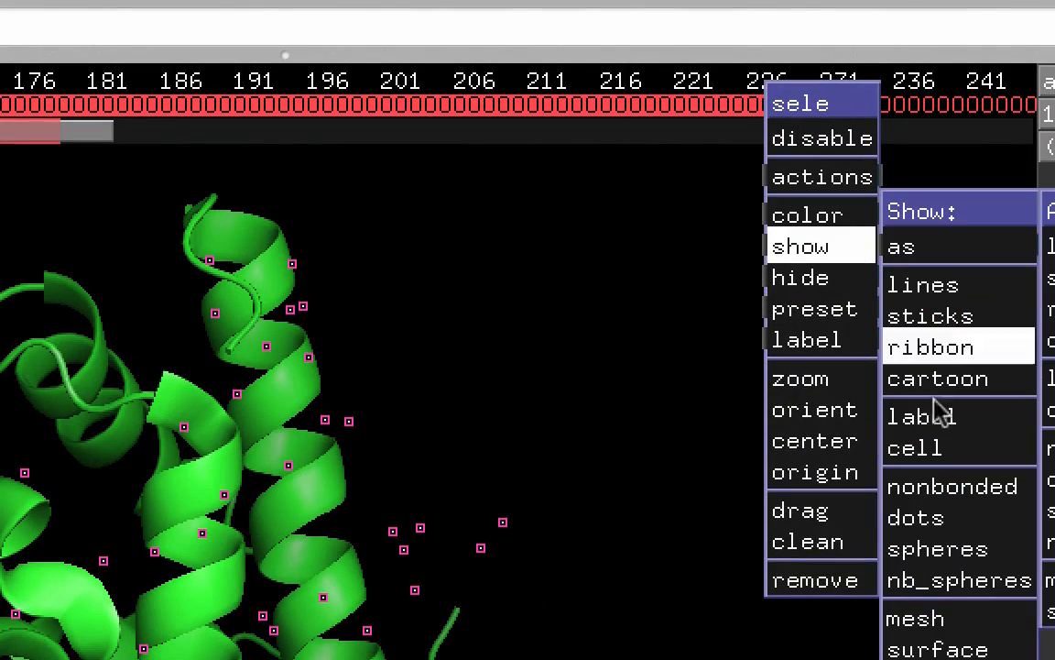
left_click(921, 554)
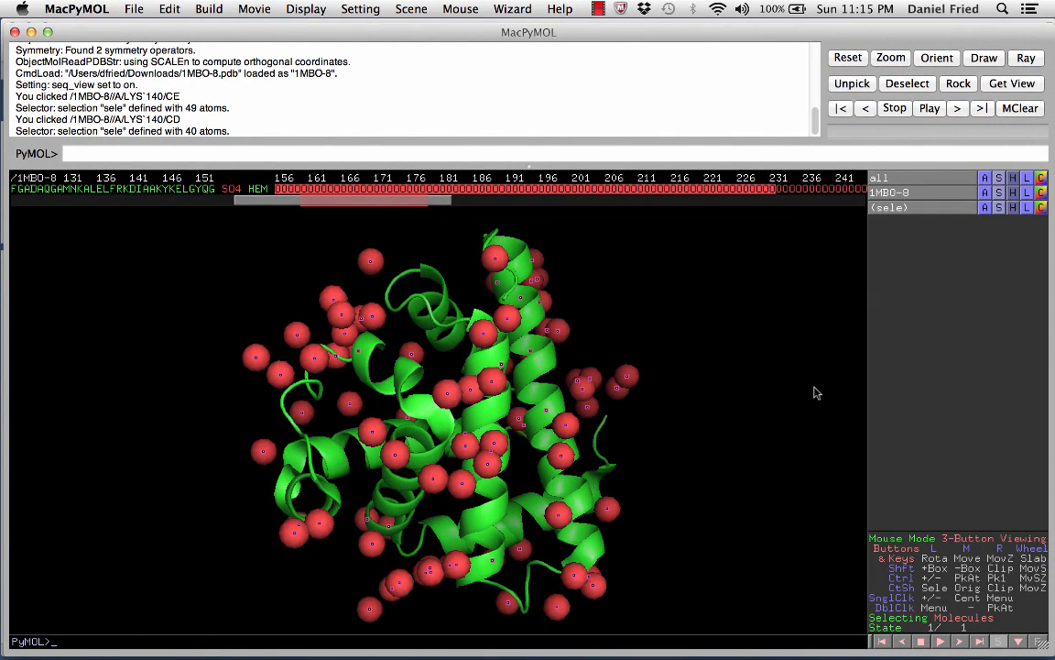
left_click(817, 393)
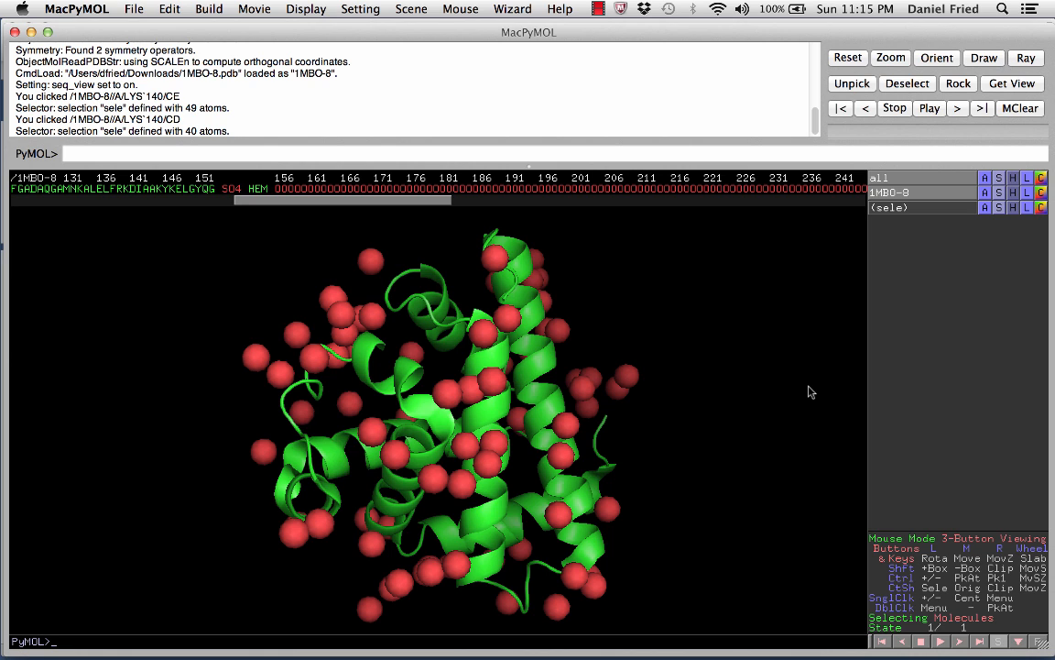
Select the water oxygens from residue 156 to about 237 in the sequence and hide everything for them
left_click(277, 189)
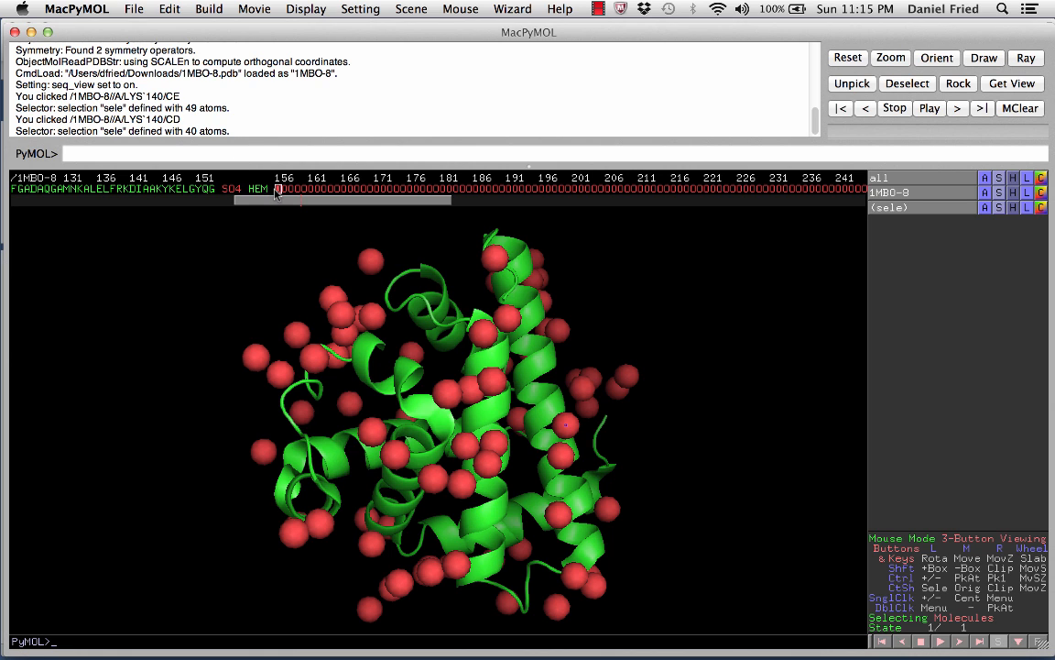
left_click_drag(277, 189, 815, 189)
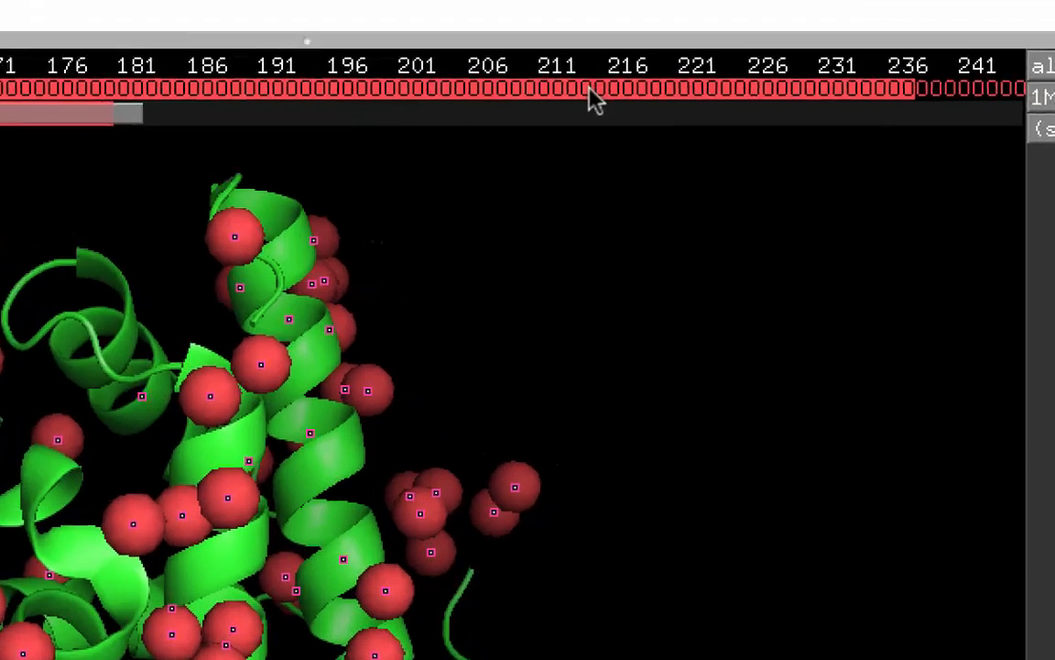
left_click(589, 90)
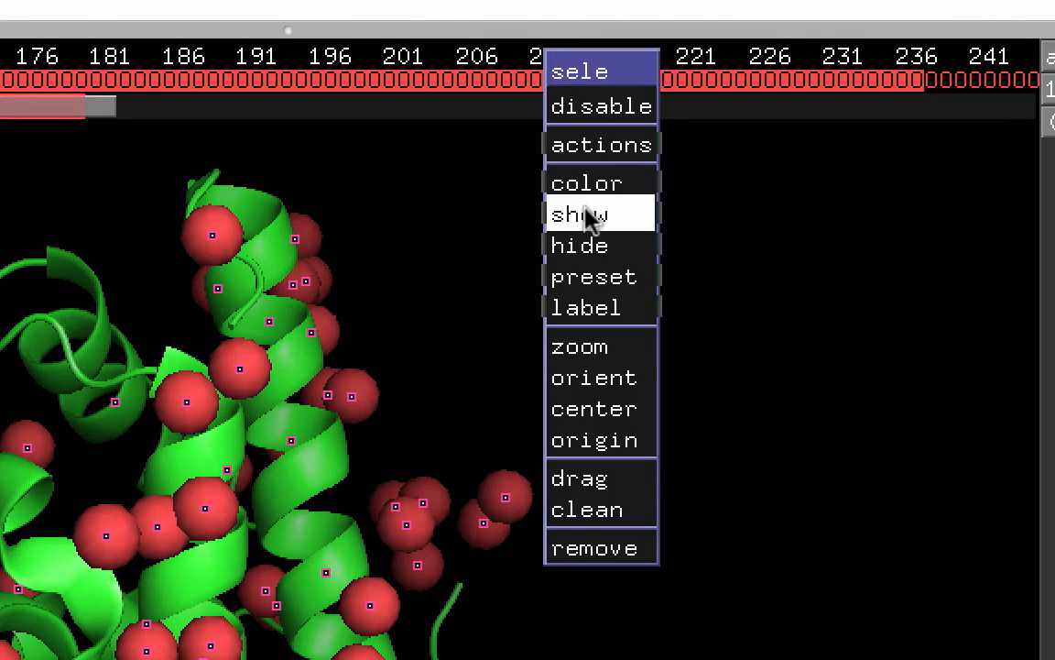
mouse_move(588, 211)
mouse_move(579, 244)
left_click(706, 244)
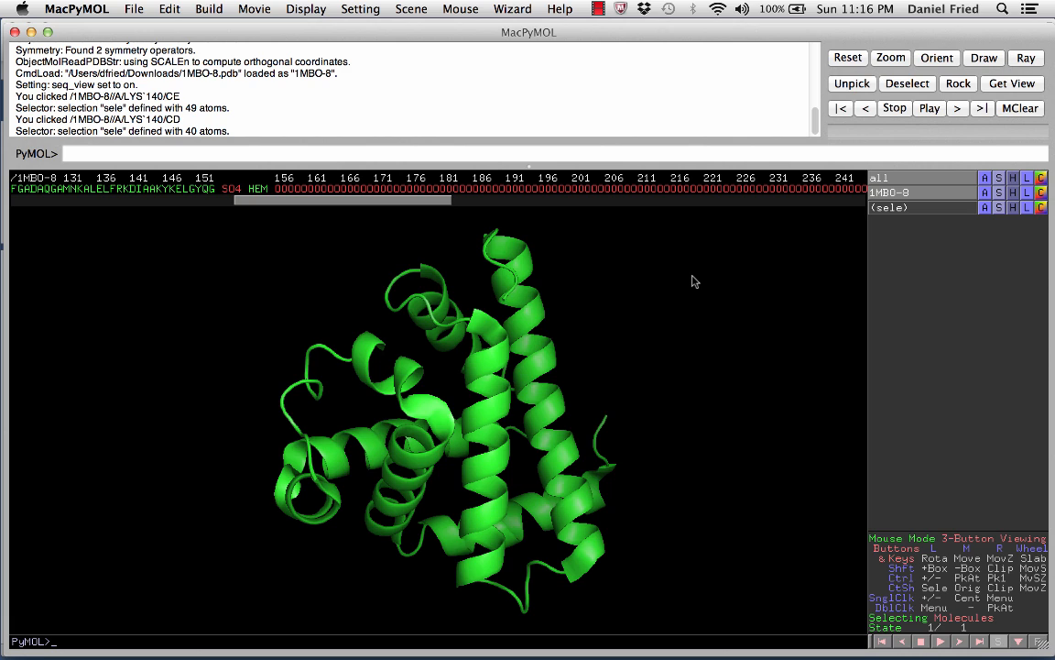
Set the selection level to Residues and bring the part of the sequence containing histidine 64 into view
left_click(900, 619)
left_click(900, 626)
left_click_drag(385, 202, 114, 212)
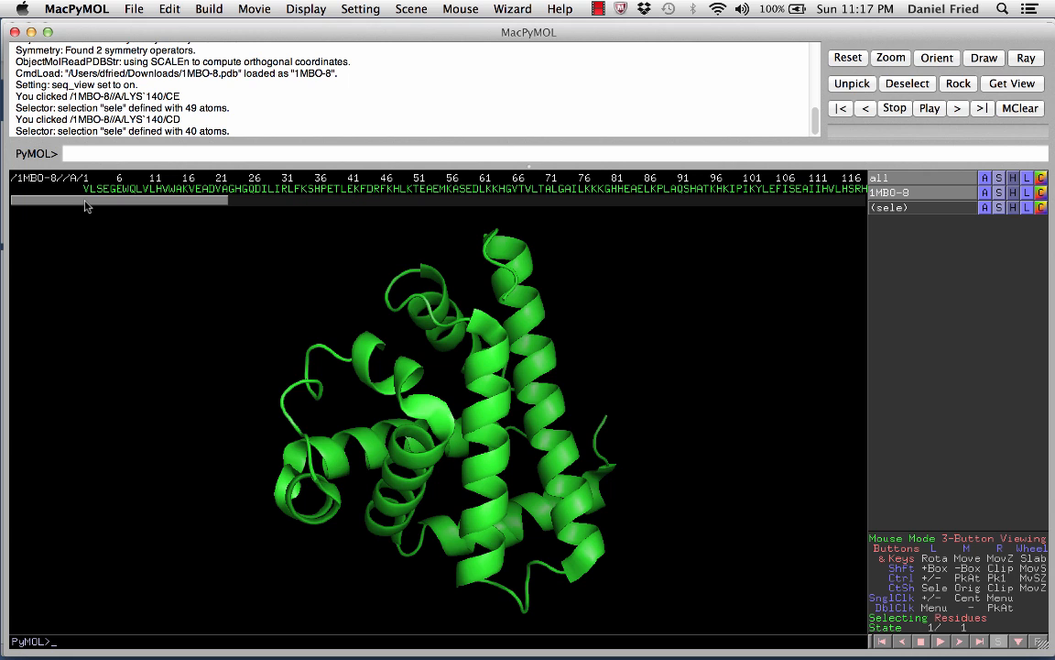
left_click_drag(85, 206, 137, 207)
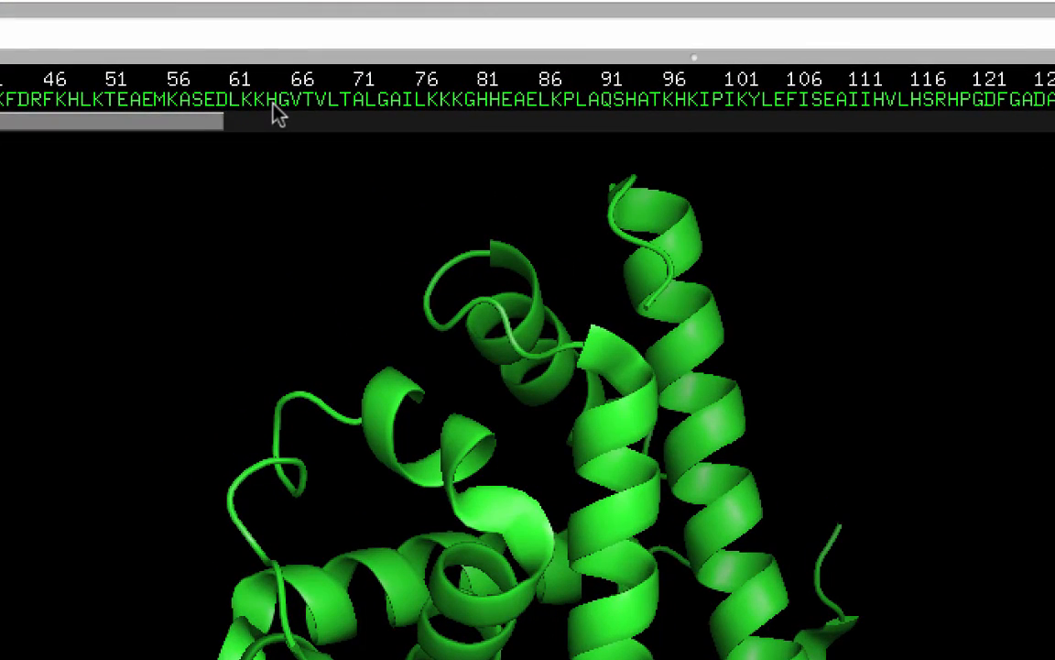
Select histidines 64 and 93 in the sequence, show them as sticks, and clear the selection
left_click(272, 101)
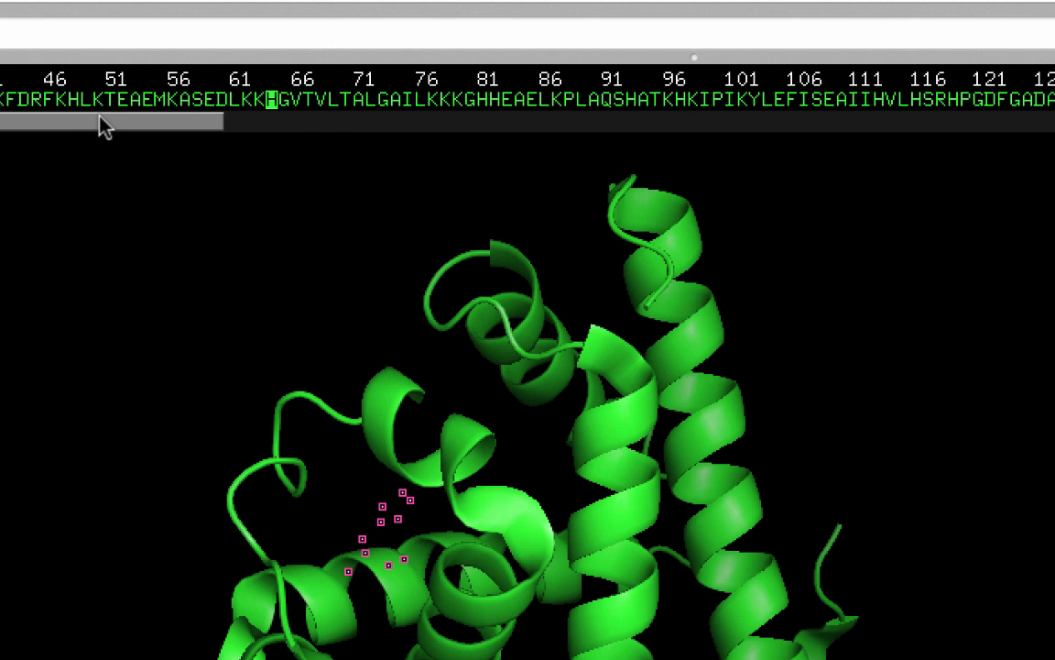
left_click_drag(101, 125, 158, 126)
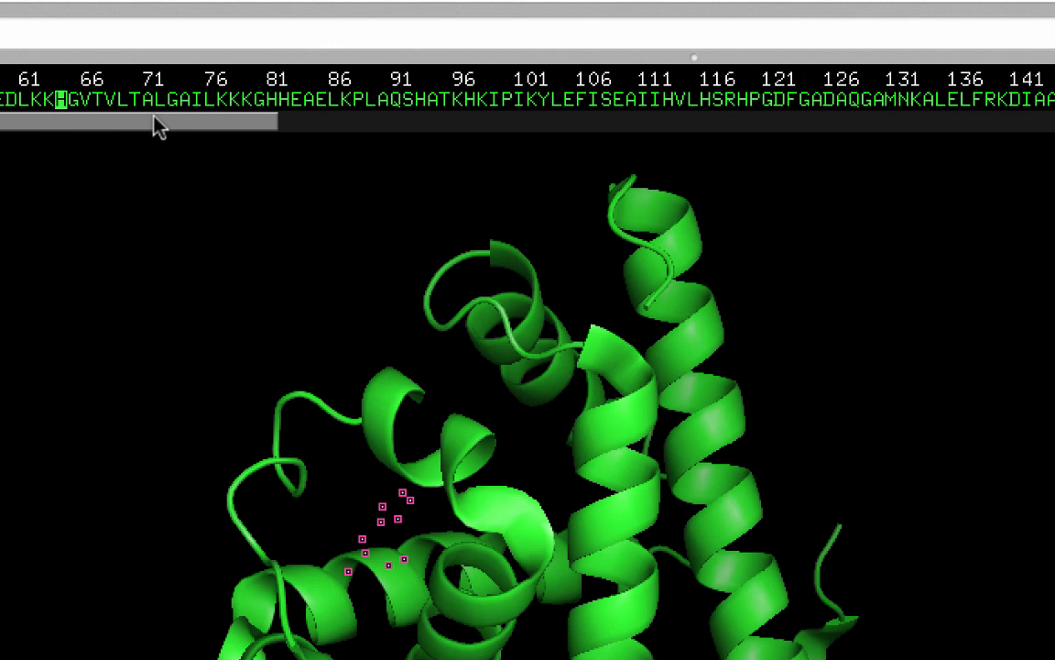
left_click(419, 99)
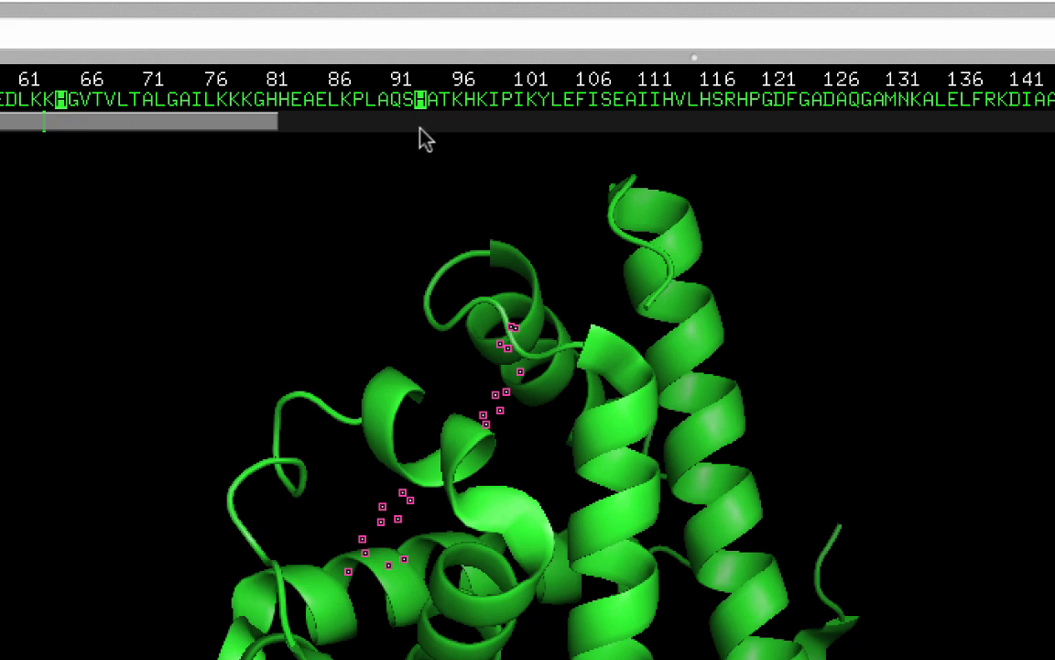
right_click(422, 102)
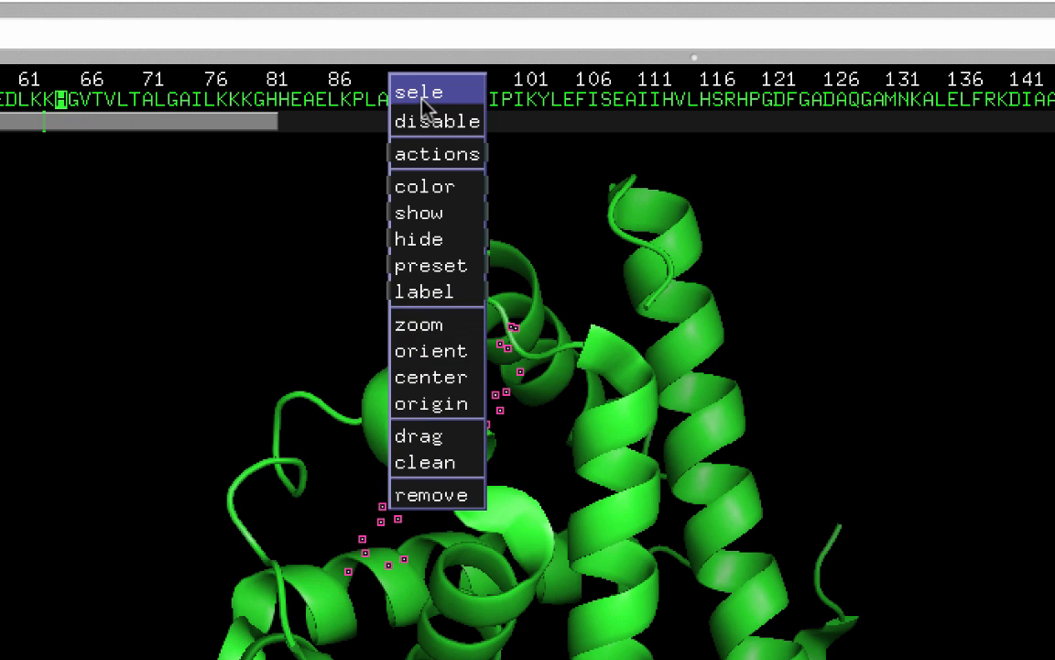
mouse_move(405, 211)
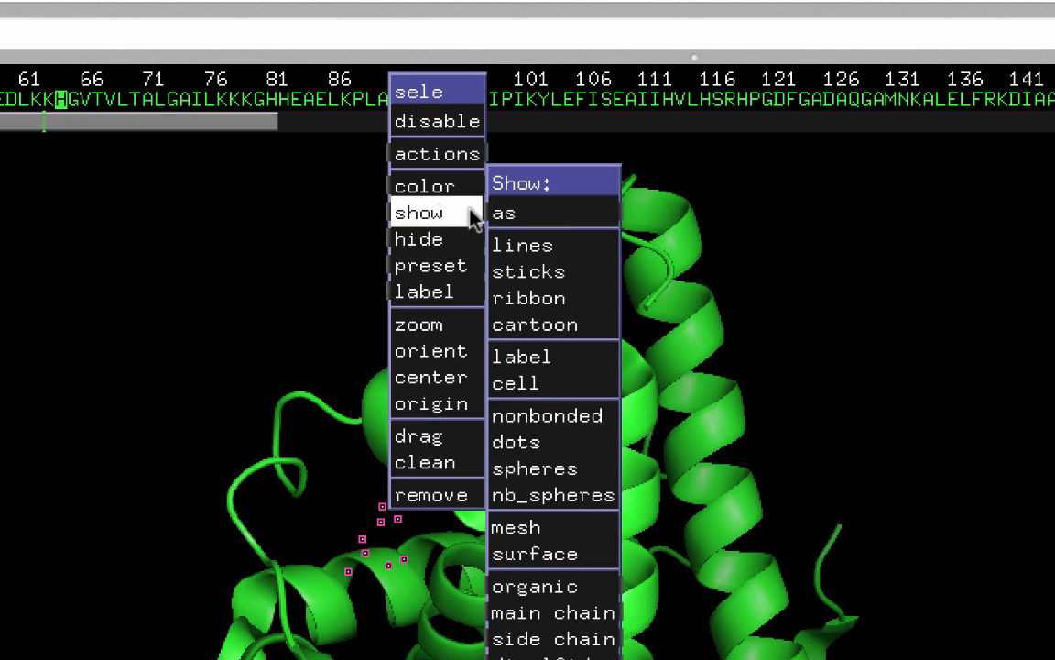
left_click(528, 272)
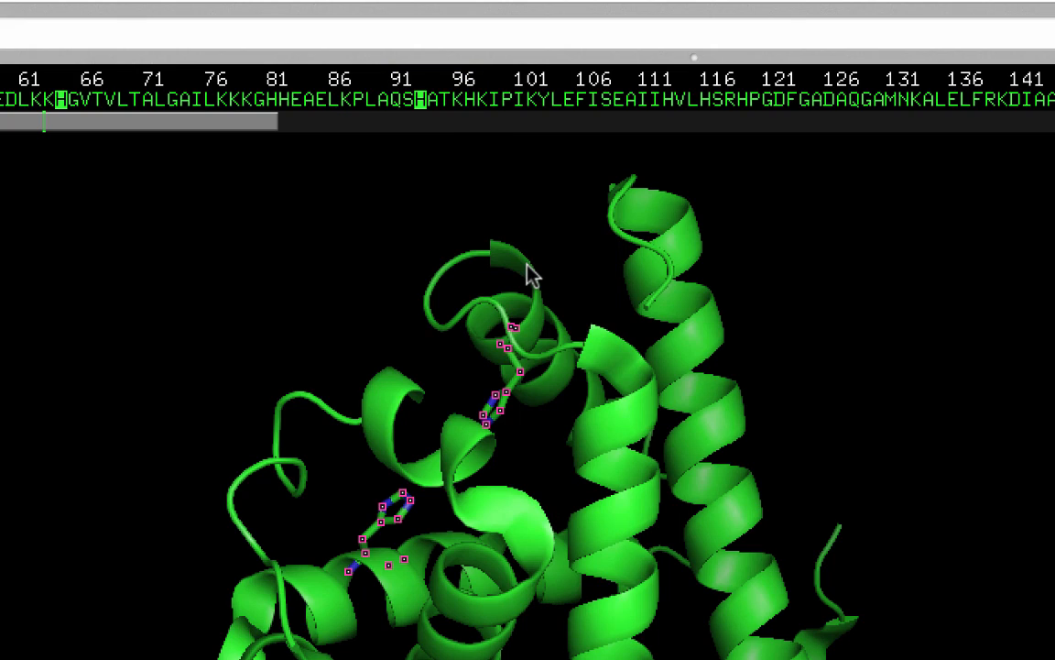
left_click(371, 271)
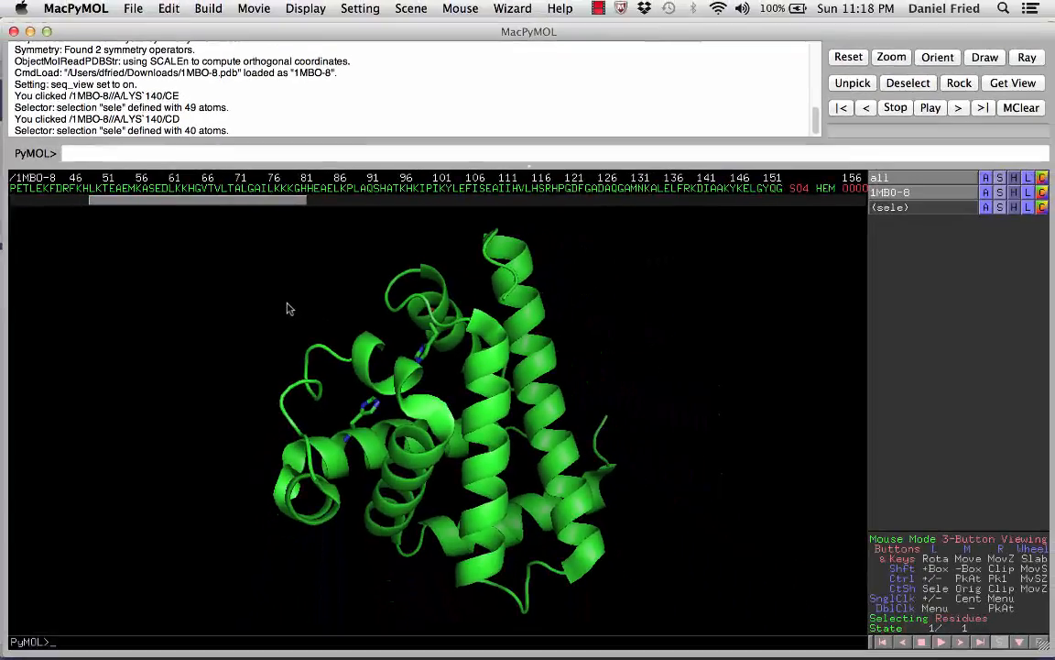
Examine the two histidine sticks within the cartoon model up close and from different angles
left_click_drag(286, 309, 346, 463)
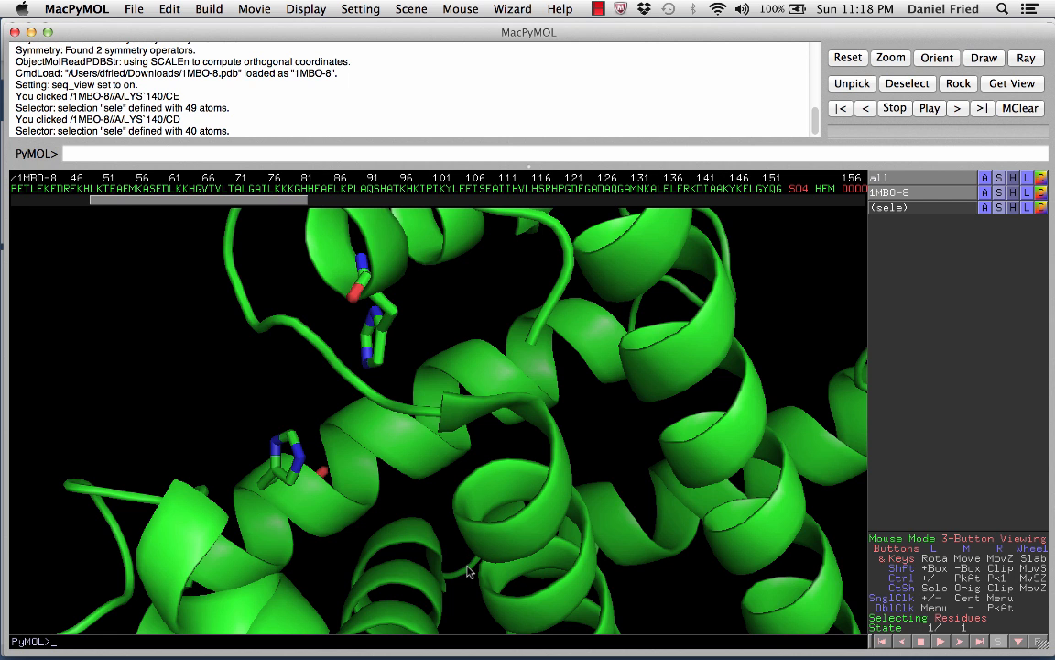
right_click_drag(468, 572, 449, 317)
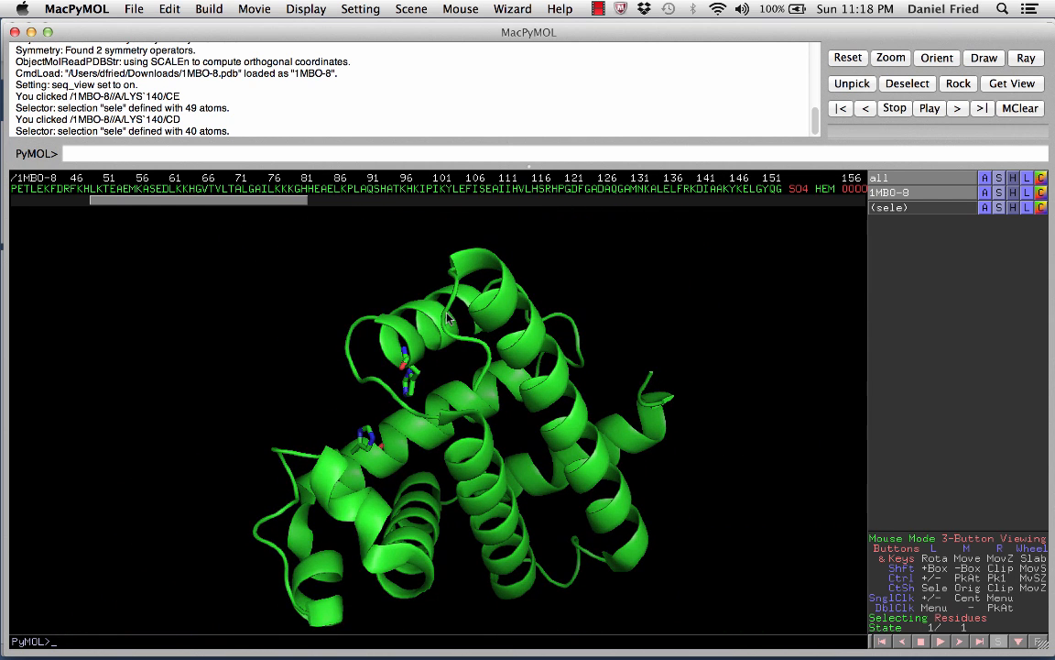
left_click_drag(449, 318, 440, 364)
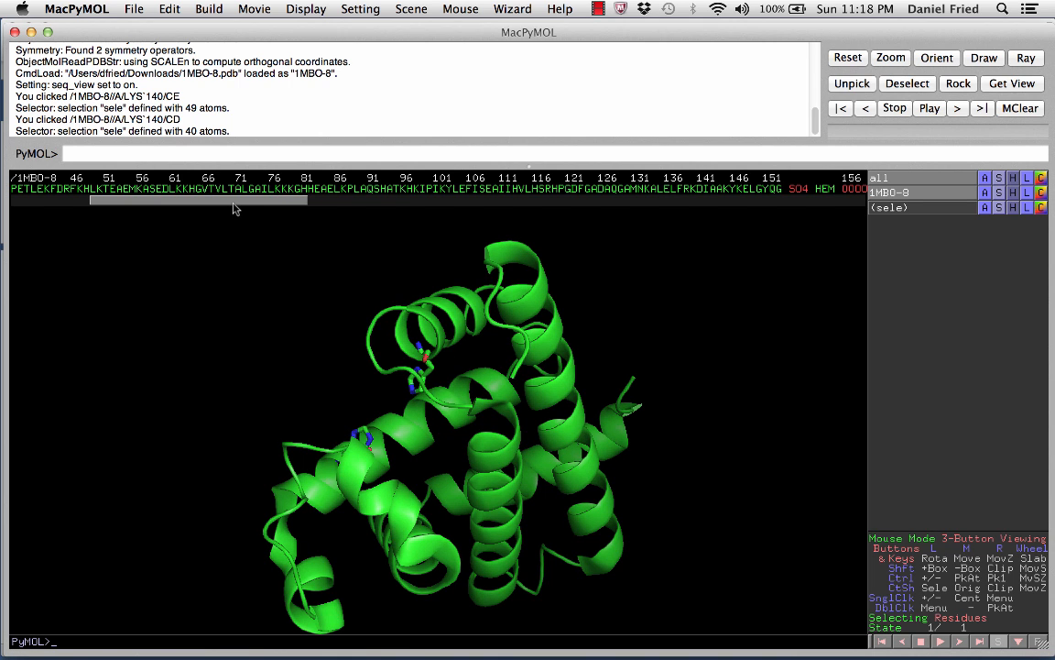
Select the HEM group in the sequence, show it as sticks, and clear the selection
left_click_drag(233, 209, 332, 210)
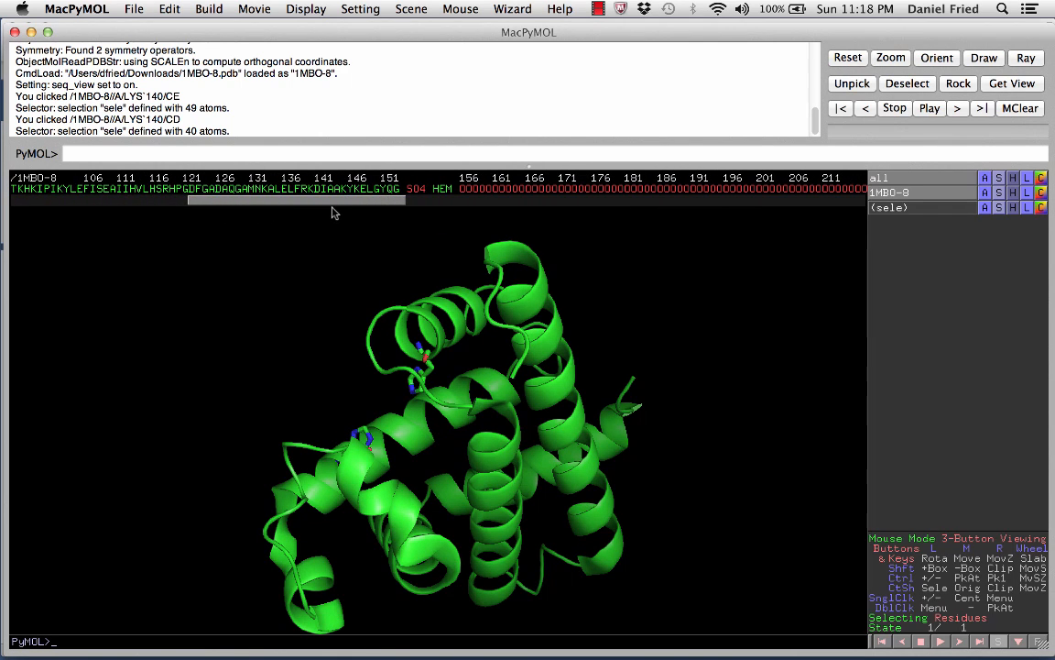
left_click(444, 192)
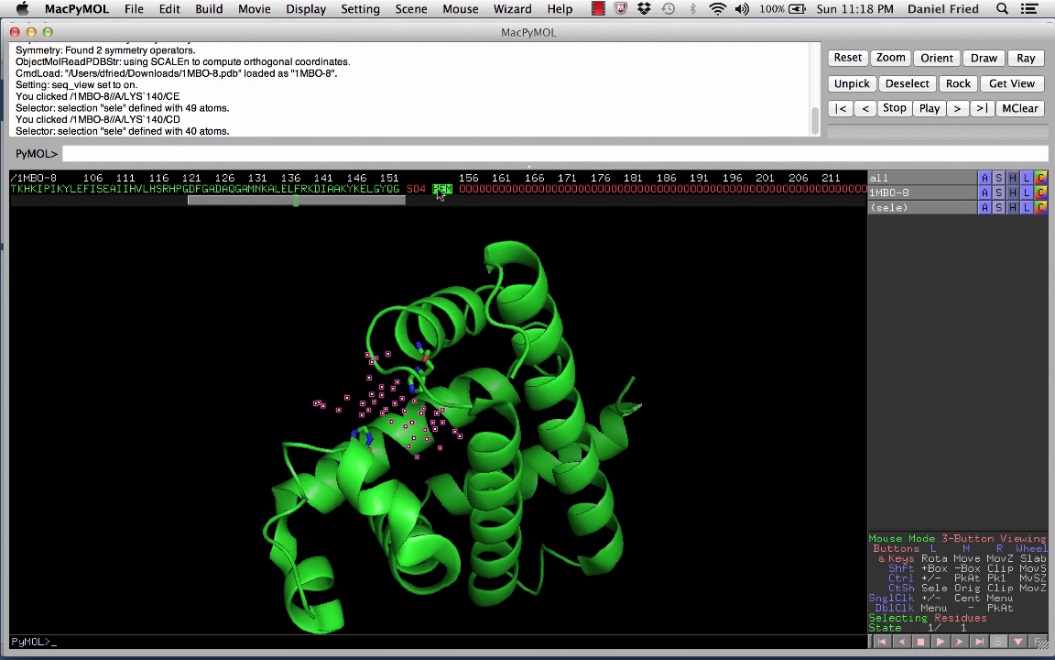
right_click(440, 190)
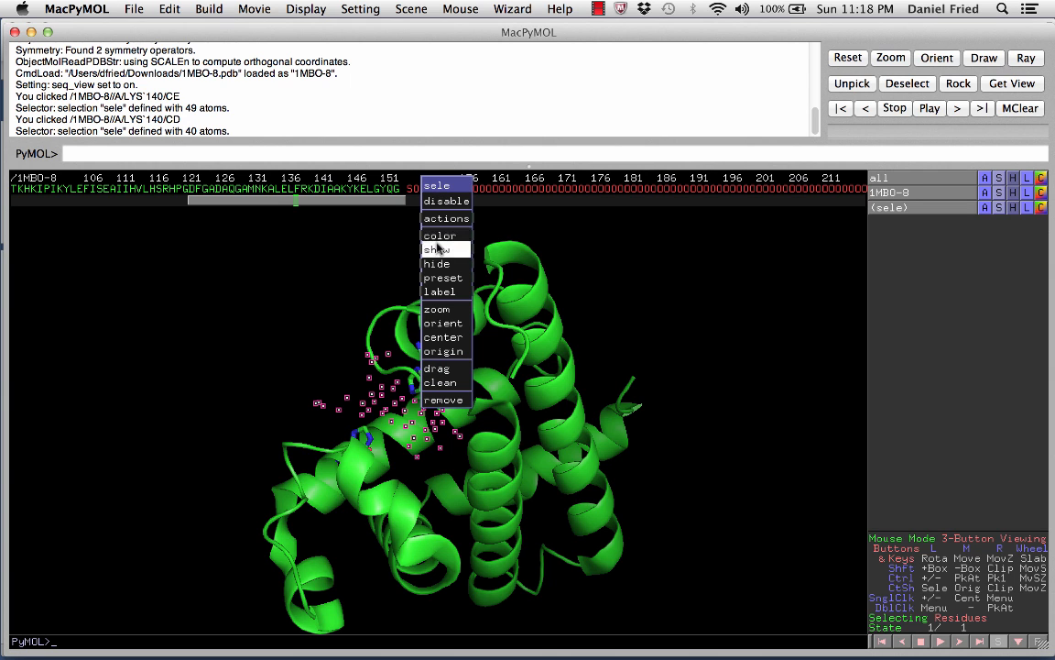
mouse_move(405, 248)
mouse_move(518, 253)
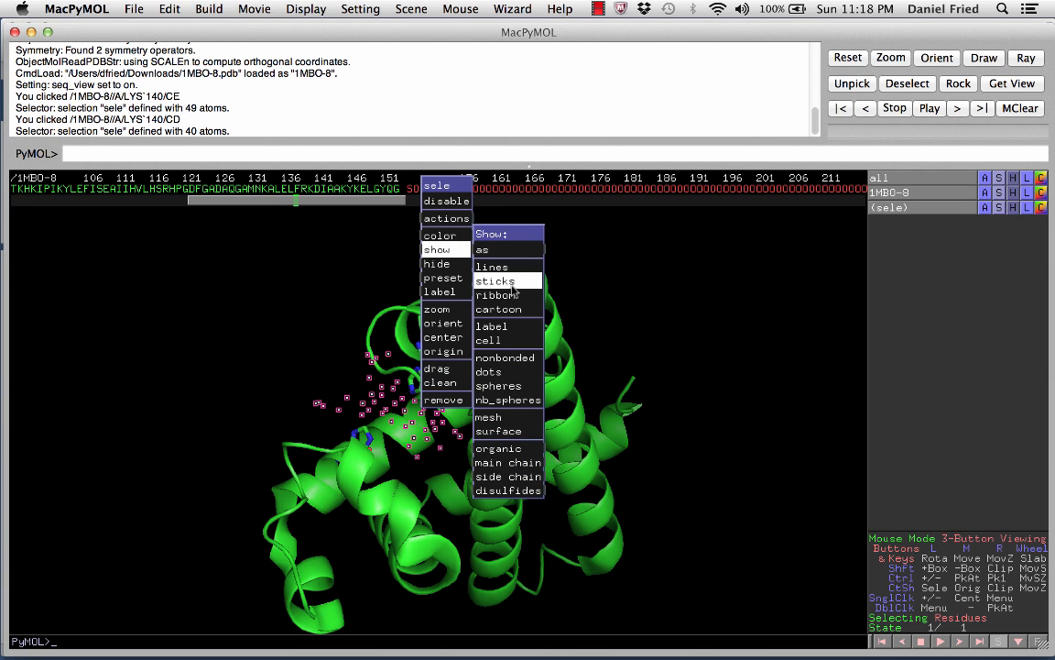
left_click(513, 290)
left_click_drag(325, 333, 400, 343)
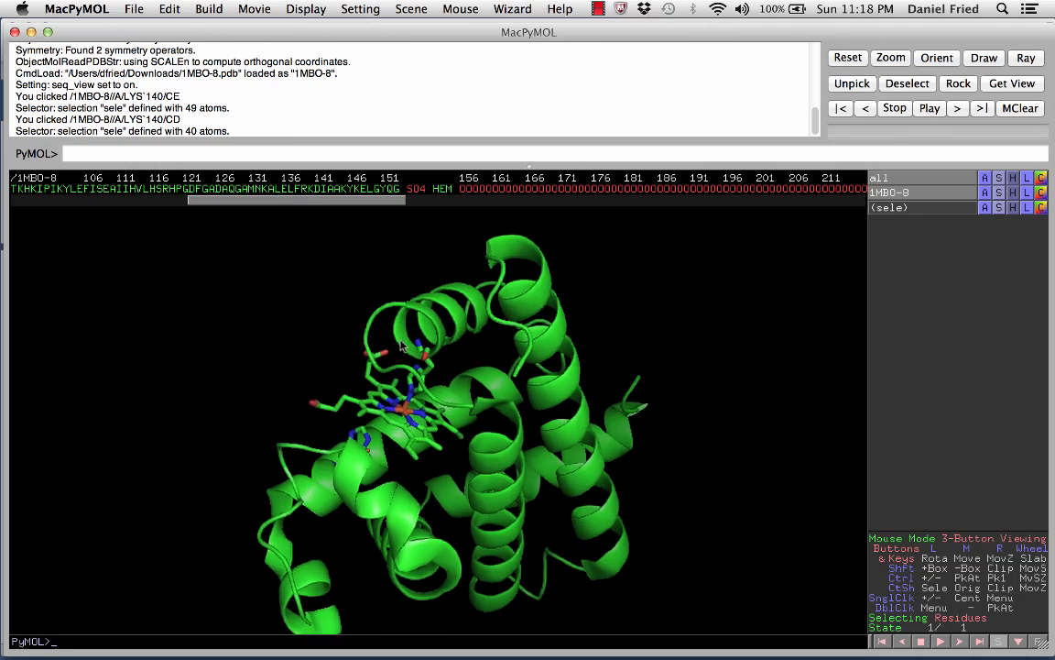
Select the OXY molecule at residue 555 in the sequence, show it as sticks, and clear the selection
right_click_drag(401, 345, 621, 533)
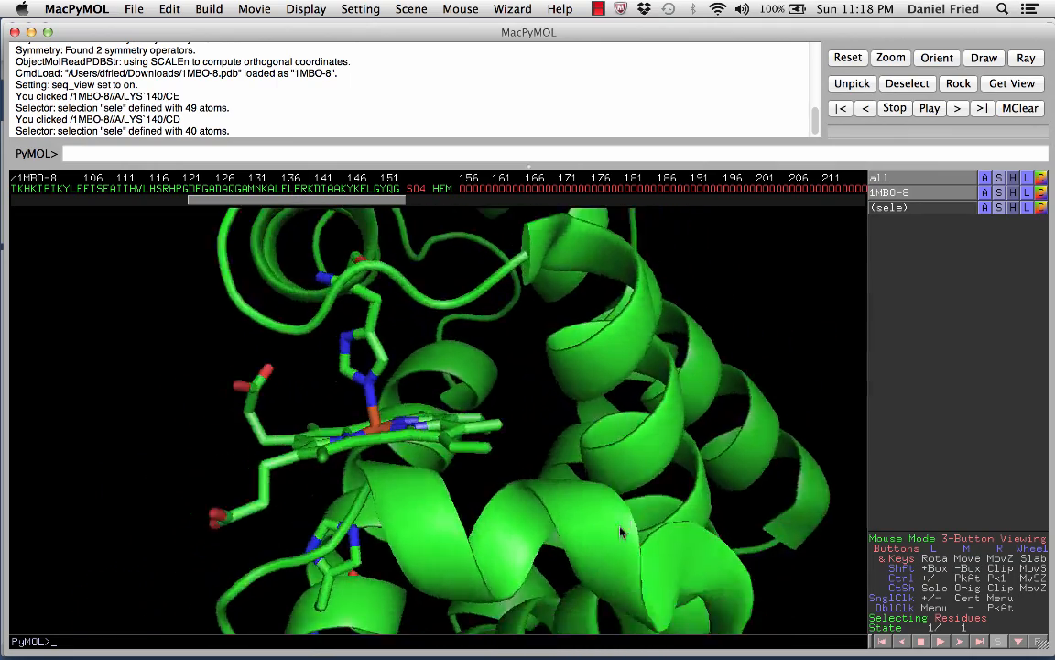
left_click_drag(621, 532, 355, 442)
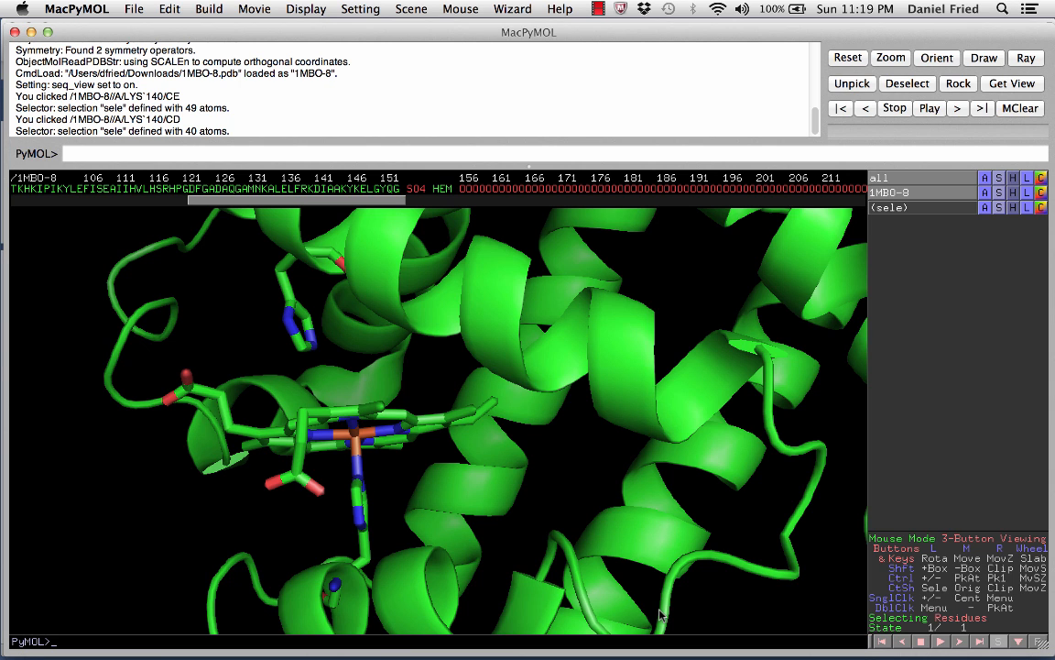
left_click_drag(567, 470, 634, 504)
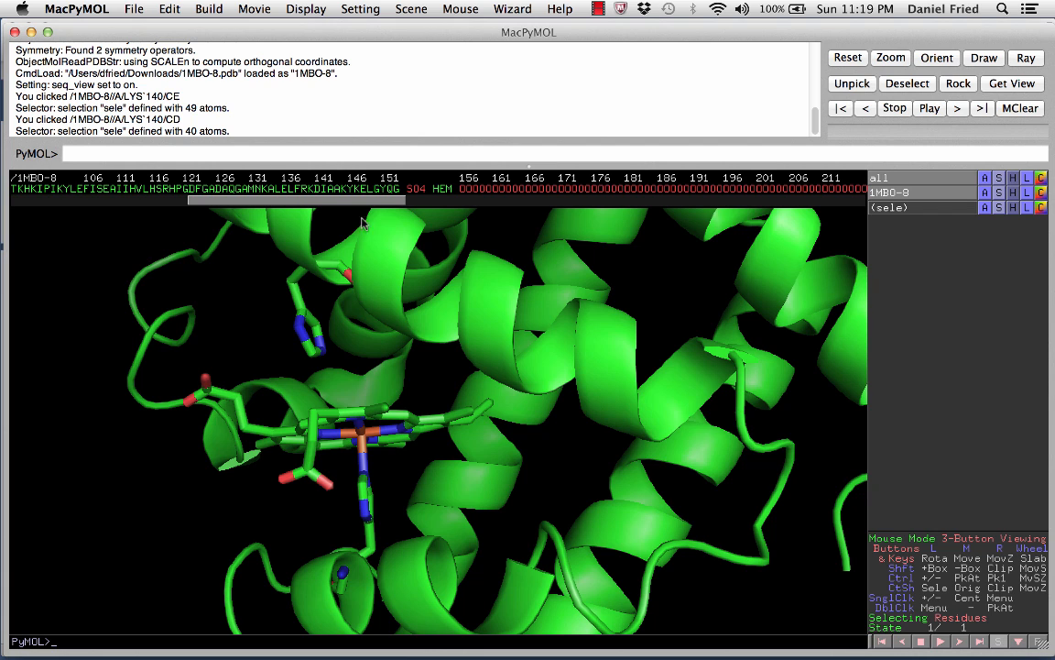
left_click_drag(352, 198, 835, 194)
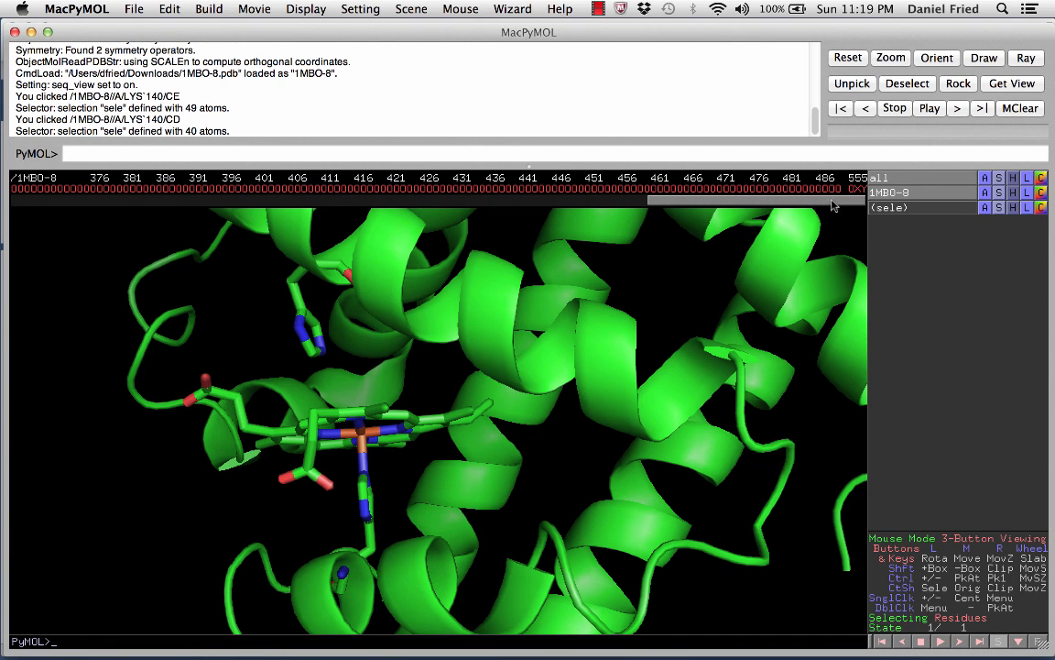
left_click(857, 189)
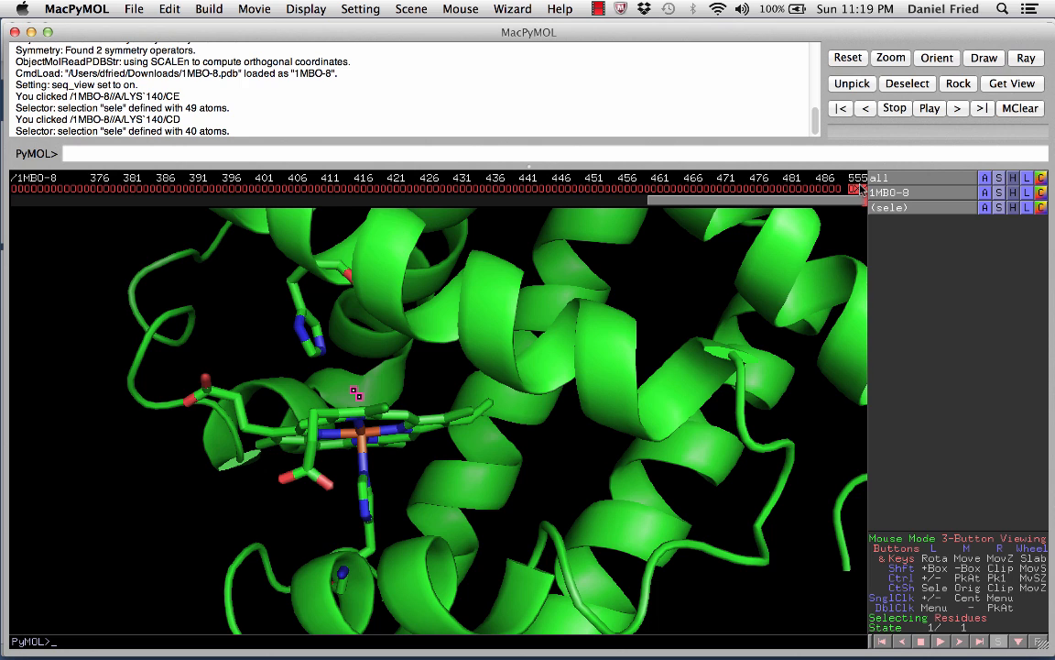
right_click(862, 188)
mouse_move(866, 246)
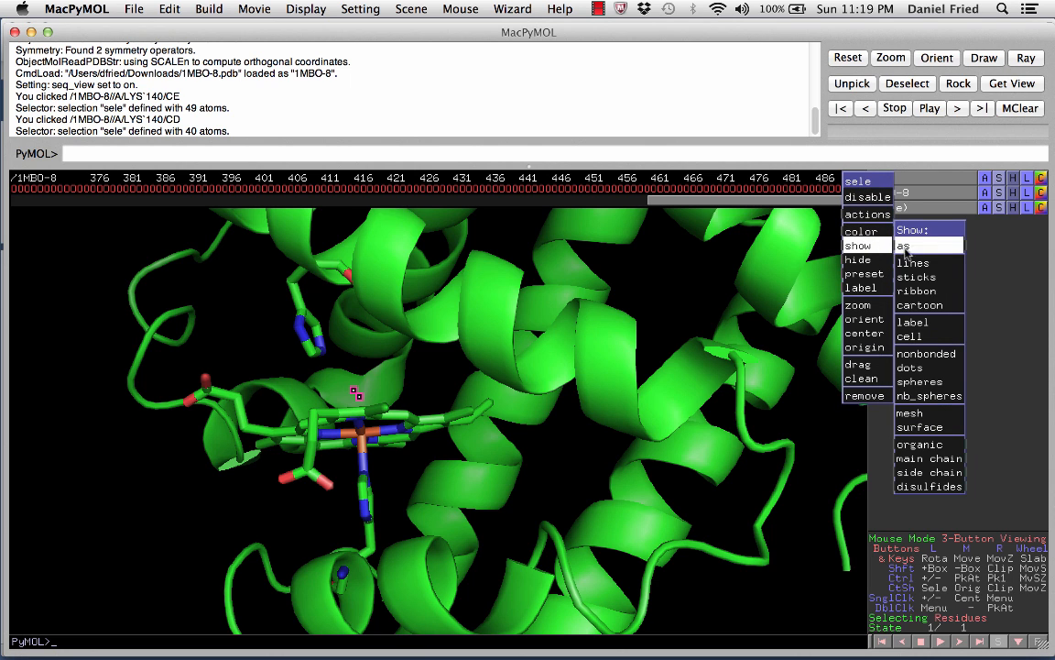
left_click(925, 277)
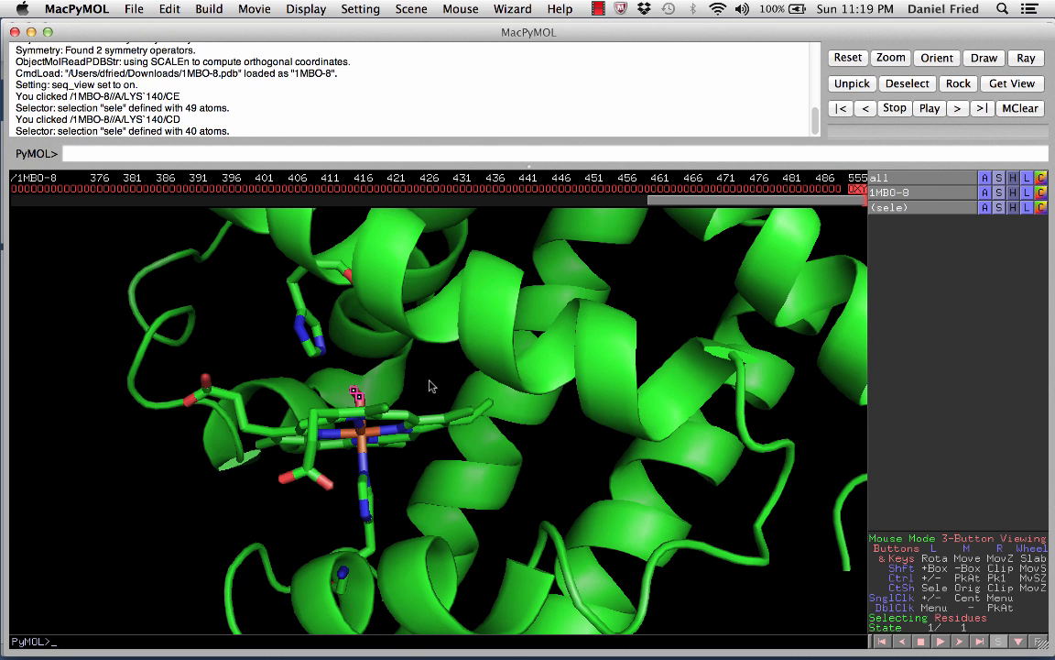
left_click_drag(425, 381, 411, 469)
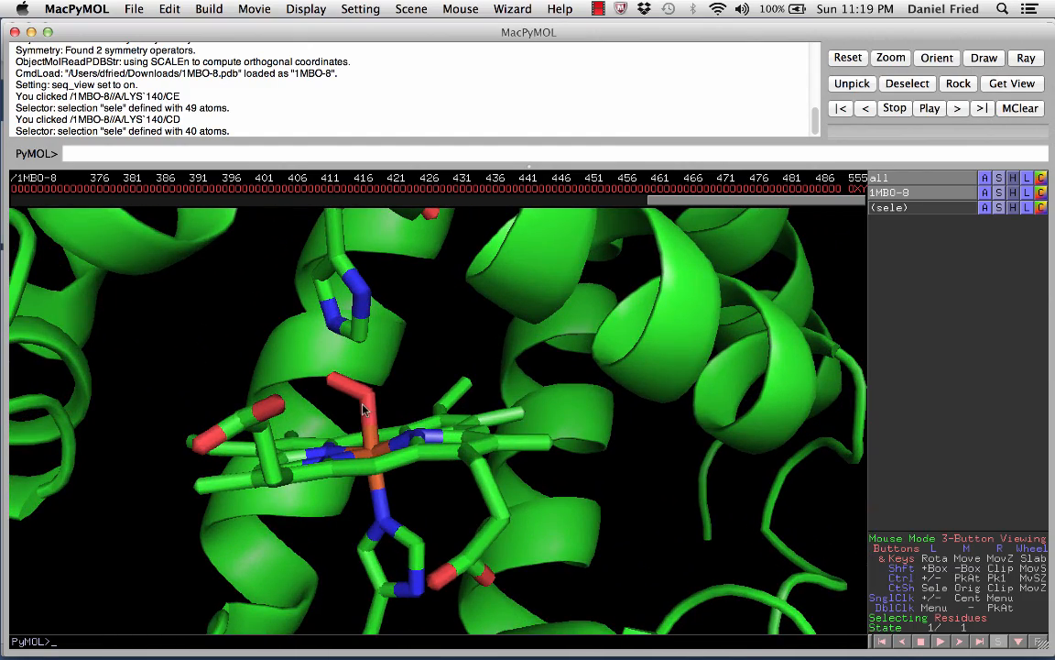
Set the selection level to Molecules and bring the beginning of the sequence into view
right_click_drag(469, 434, 443, 235)
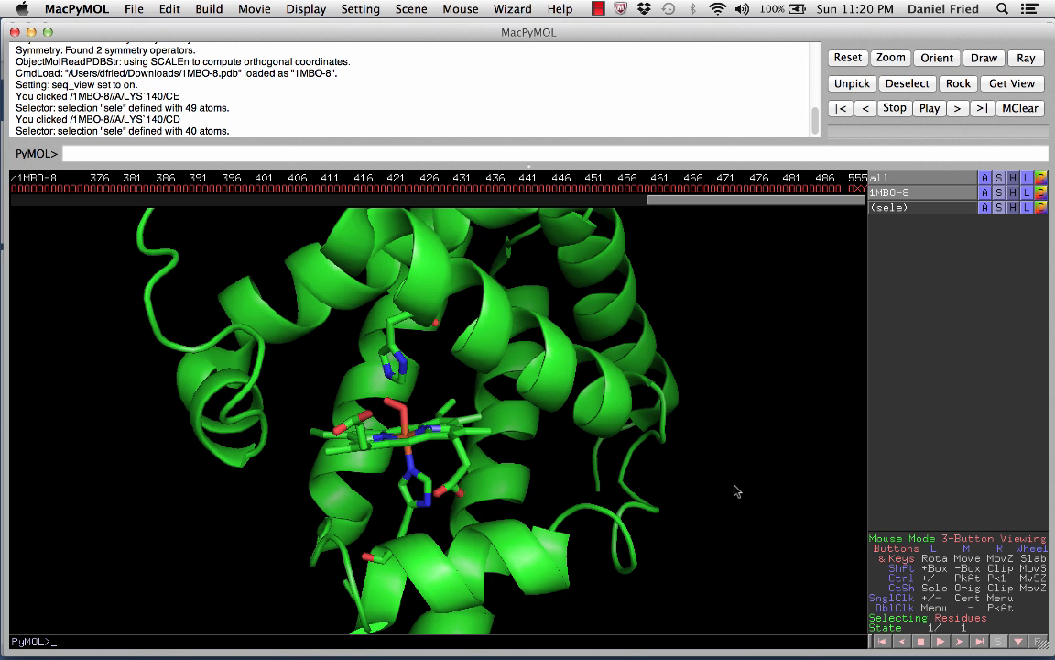
right_click_drag(734, 491, 681, 337)
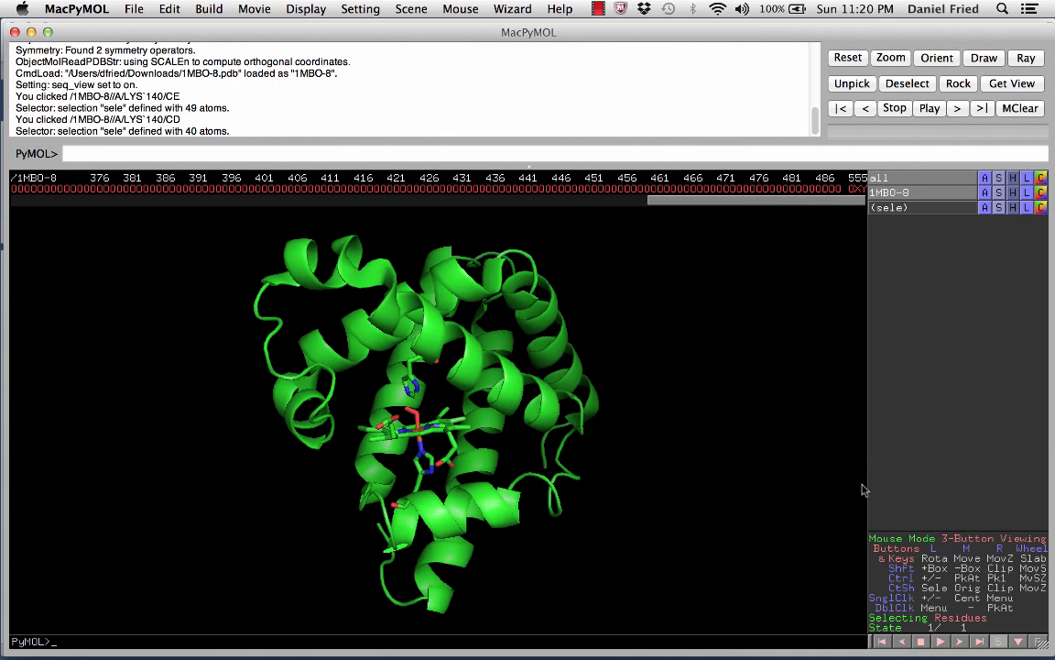
left_click(950, 620)
left_click_drag(759, 200, 64, 195)
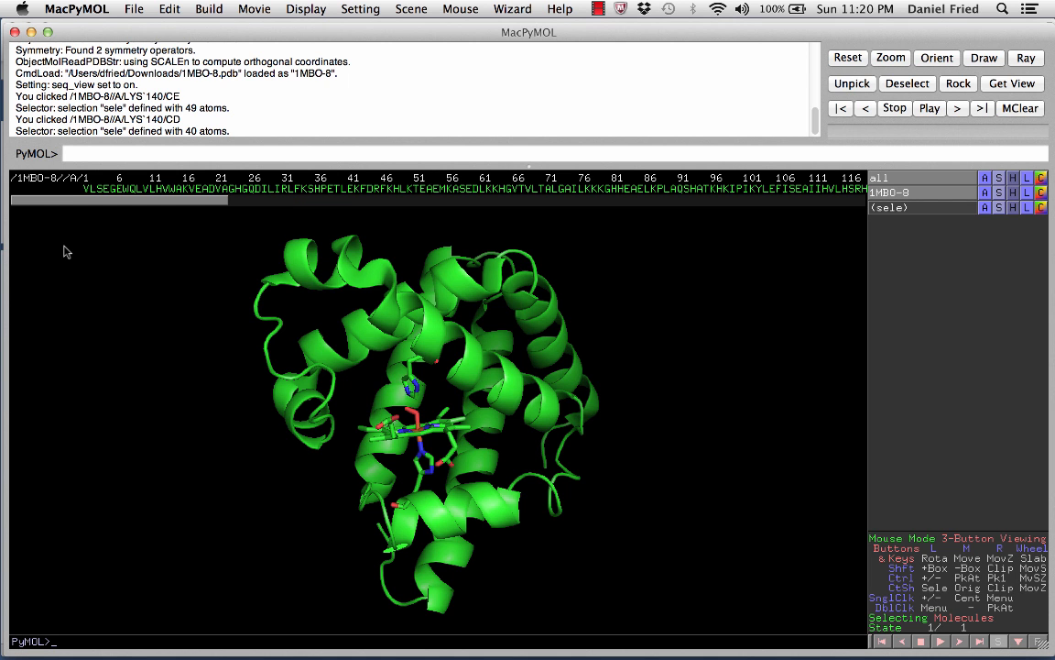
Select the whole molecule through the sequence, colour it by element with white carbons, and clear the selection
right_click_drag(480, 382, 471, 582)
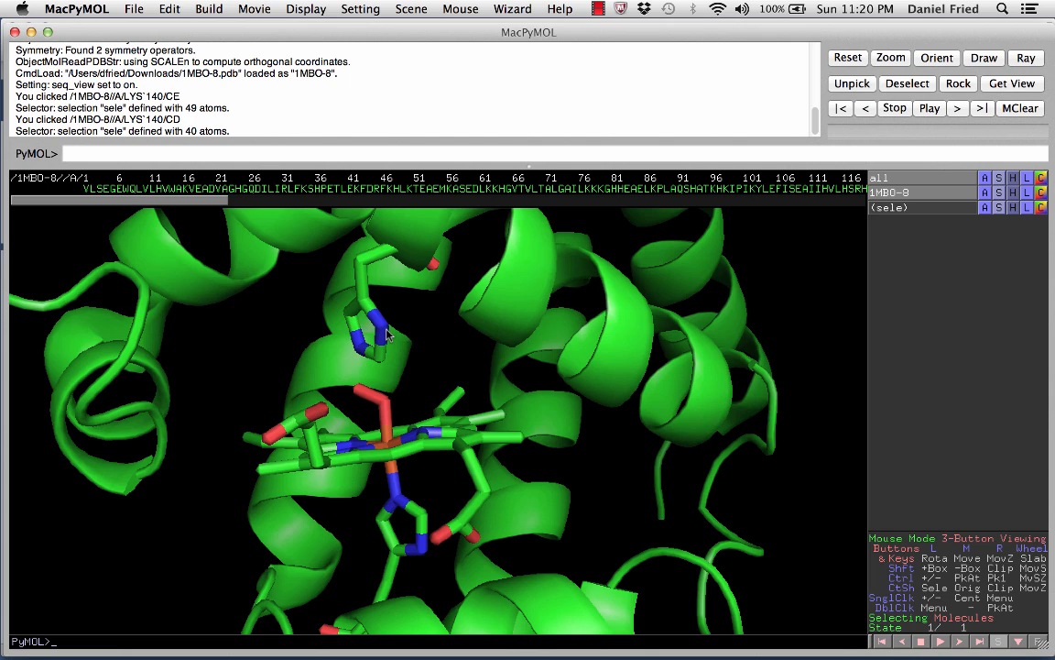
left_click_drag(394, 334, 437, 333)
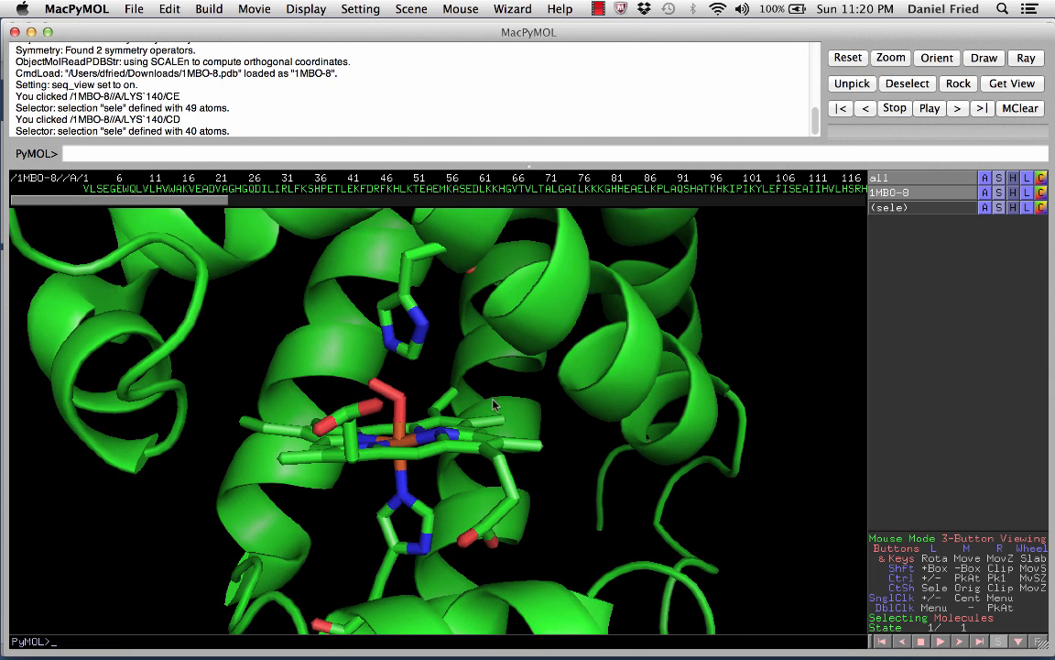
left_click_drag(443, 359, 474, 410)
right_click_drag(475, 409, 511, 386)
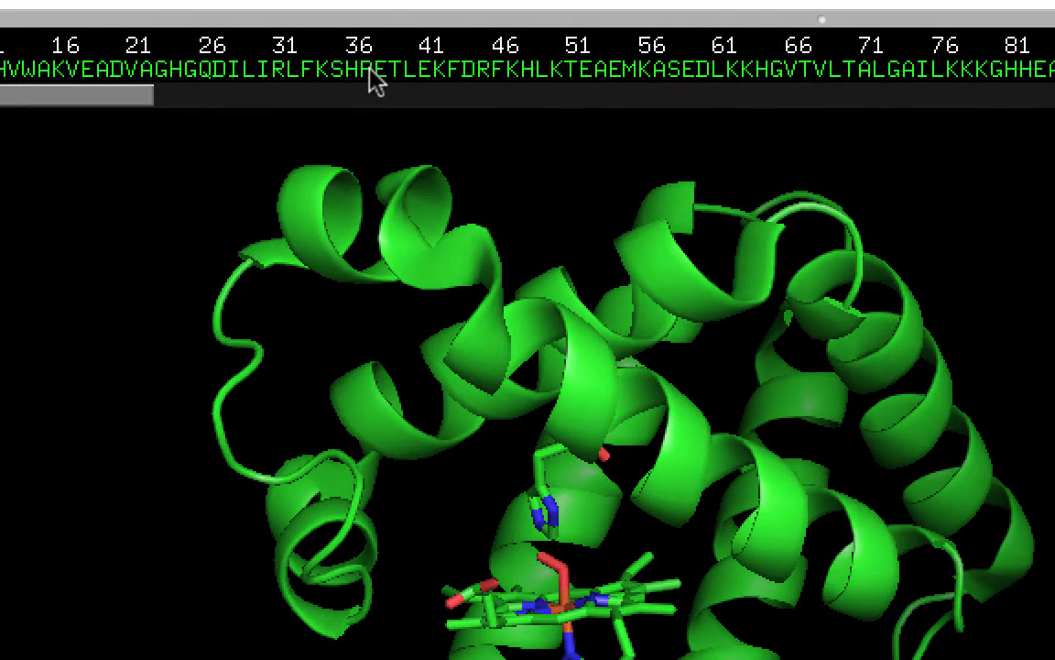
left_click(326, 193)
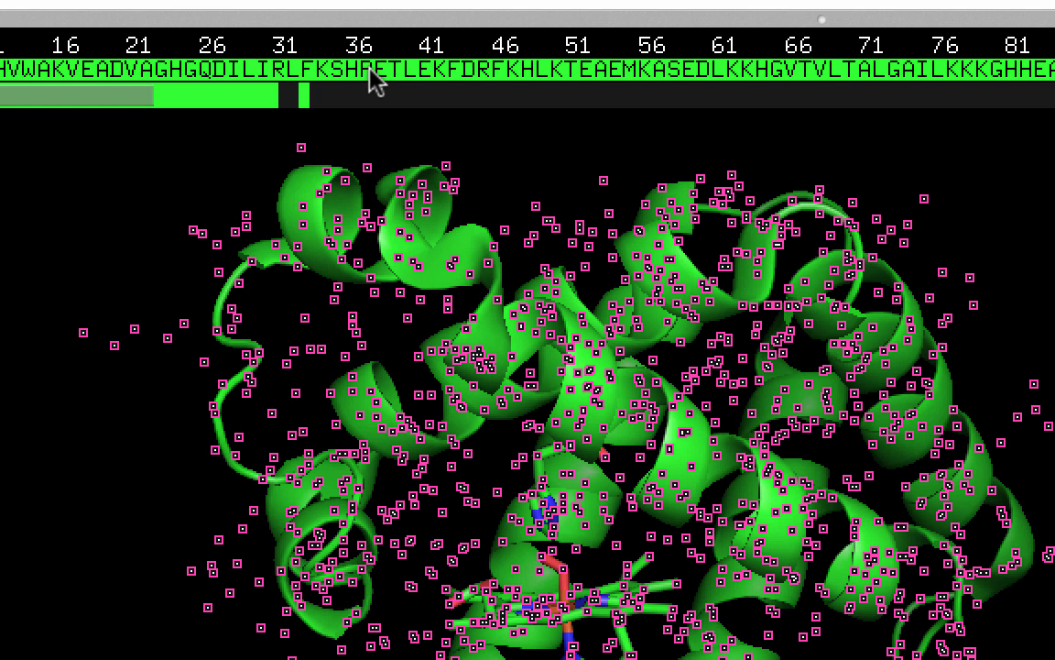
right_click(376, 81)
mouse_move(383, 209)
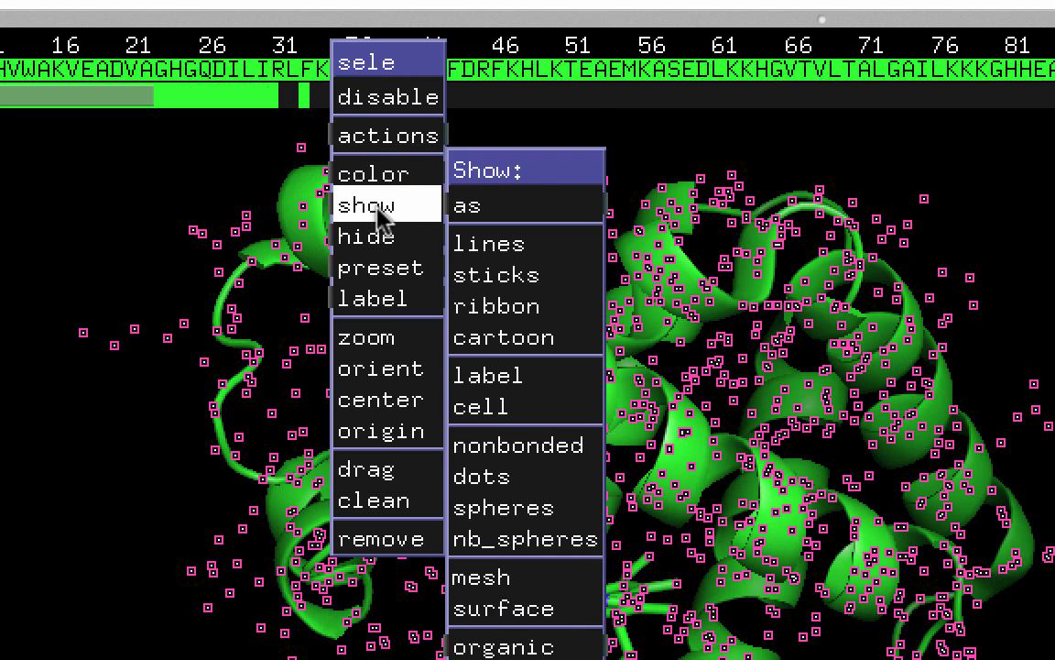
mouse_move(383, 179)
mouse_move(455, 183)
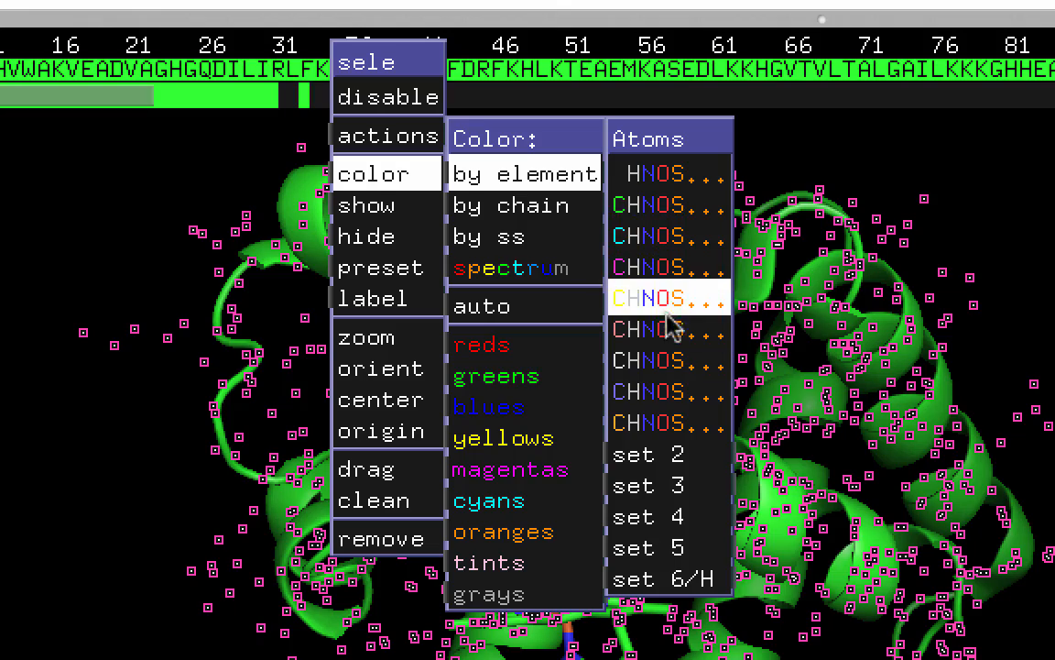
left_click(668, 361)
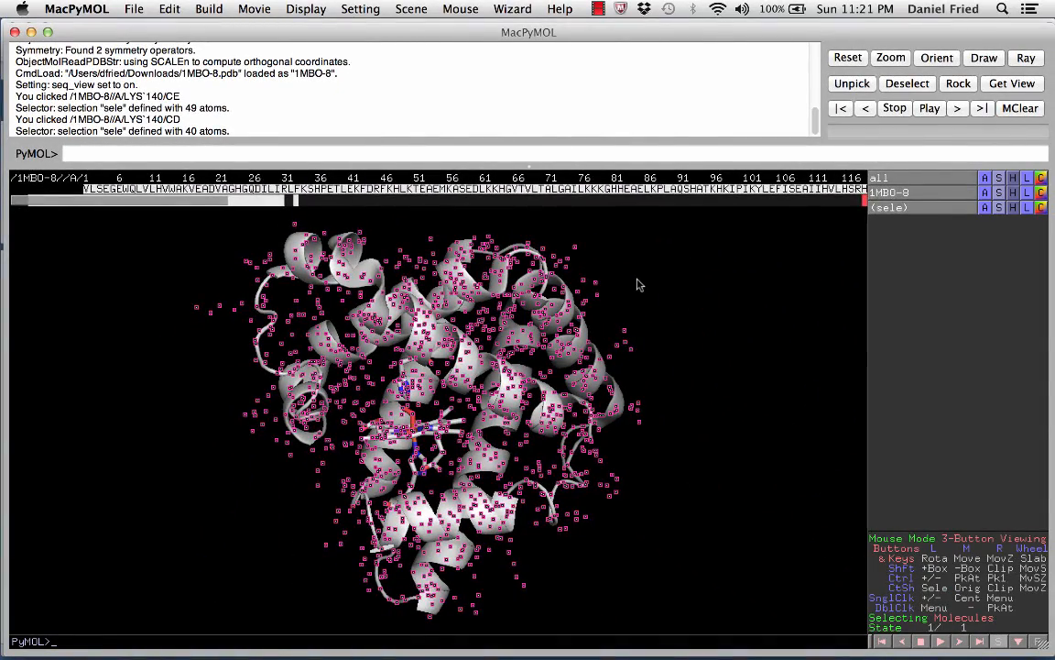
left_click(639, 285)
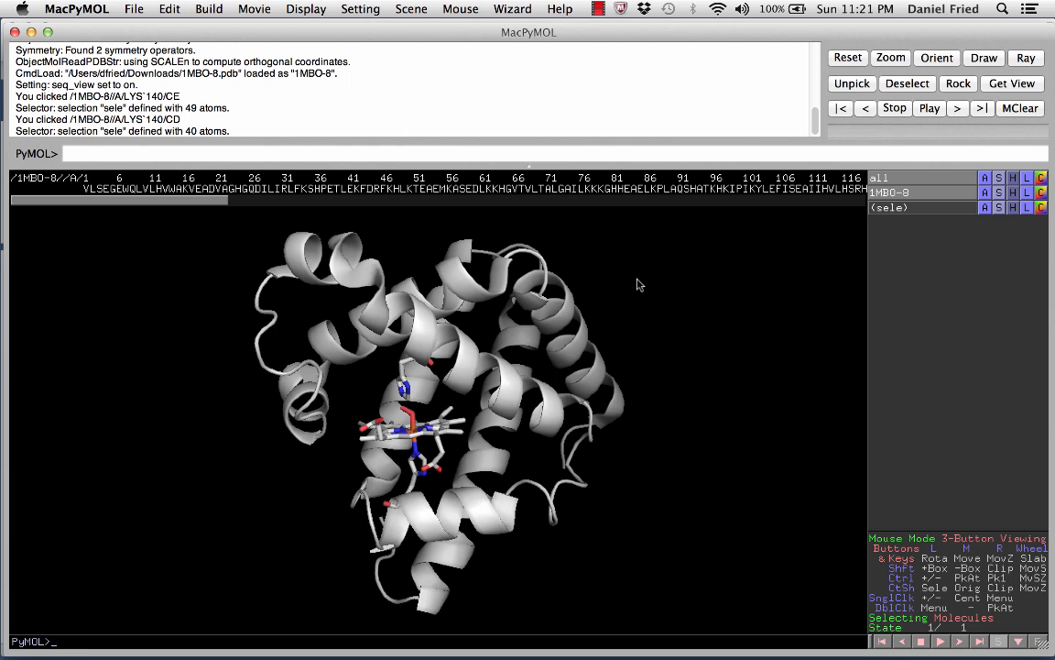
Select the whole molecule again, colour it with the rainbow spectrum, and clear the selection
right_click_drag(641, 283, 678, 555)
middle_click_drag(462, 424, 584, 399)
left_click_drag(584, 399, 515, 403)
right_click_drag(586, 418, 571, 354)
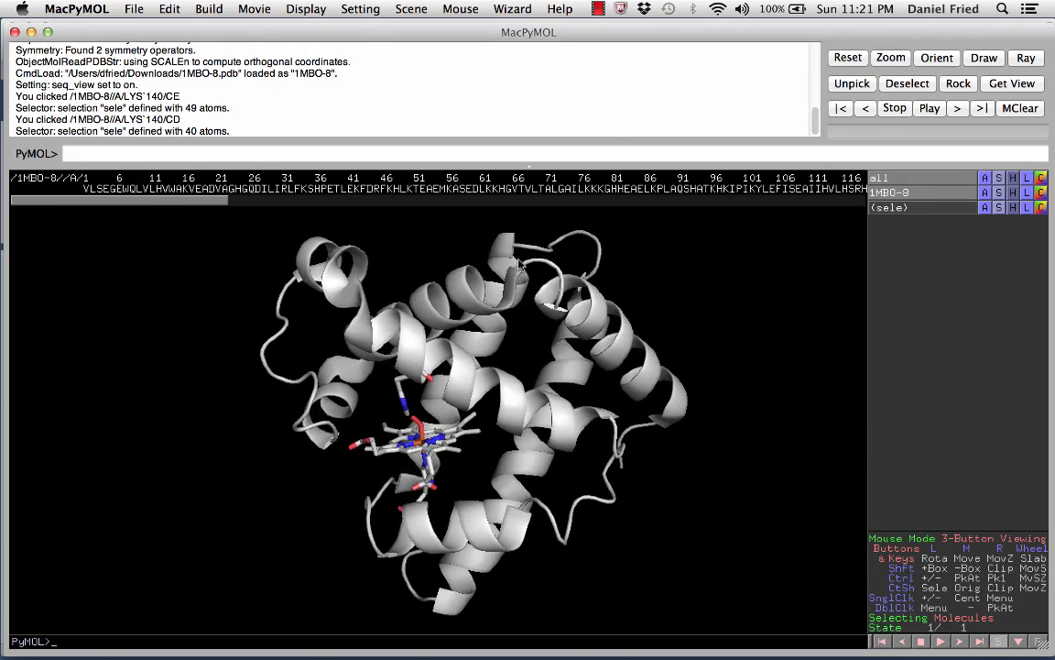
right_click(449, 186)
mouse_move(509, 239)
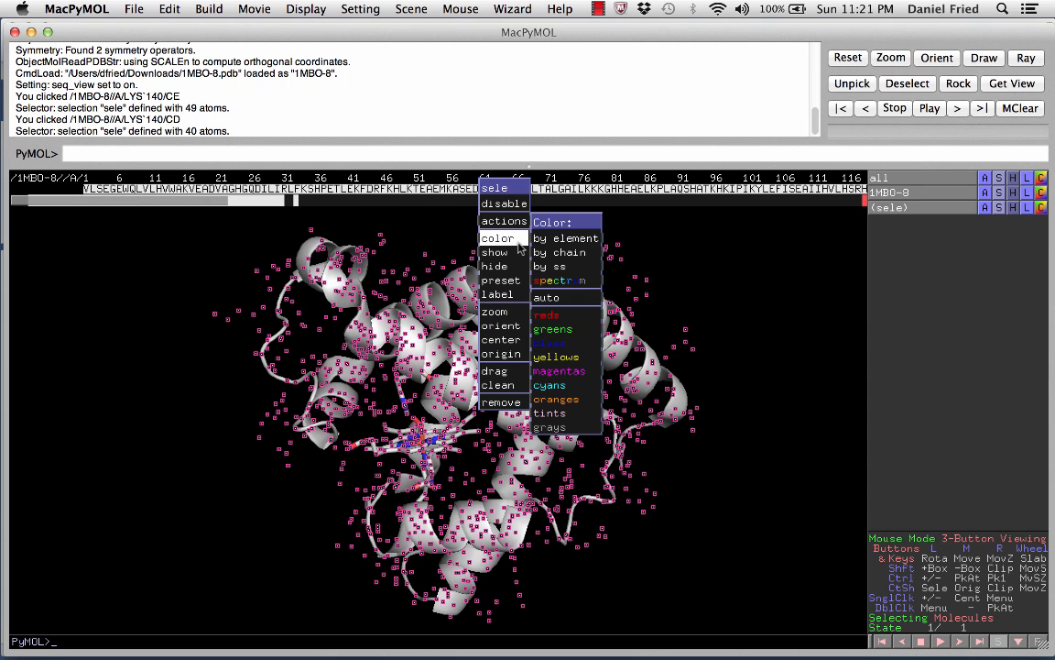
mouse_move(565, 240)
mouse_move(566, 280)
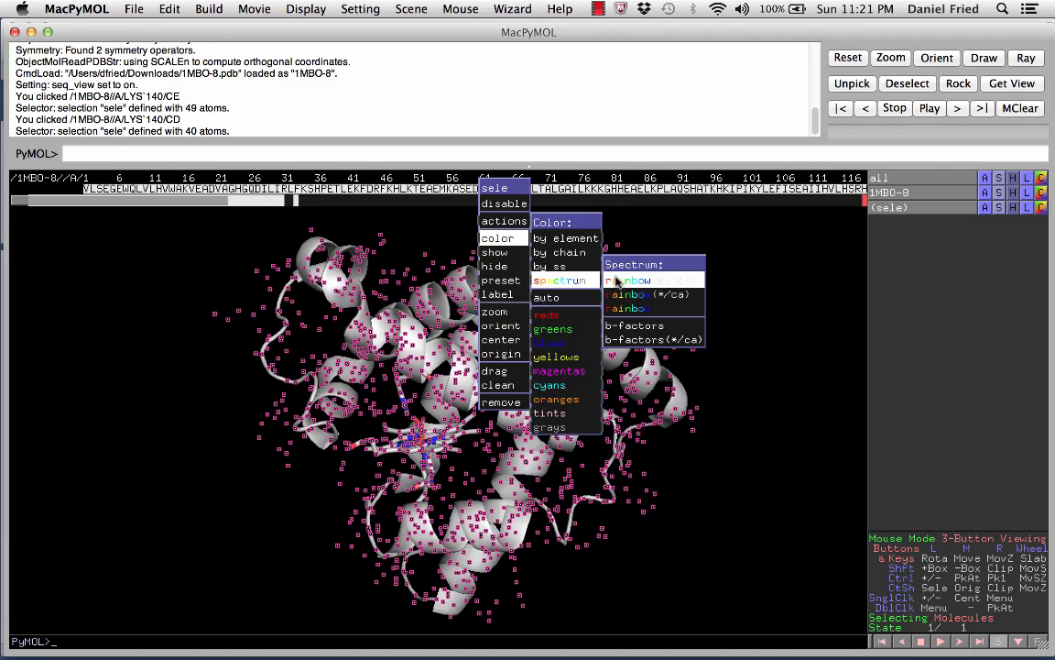
left_click(617, 281)
left_click(673, 296)
left_click_drag(673, 296, 511, 450)
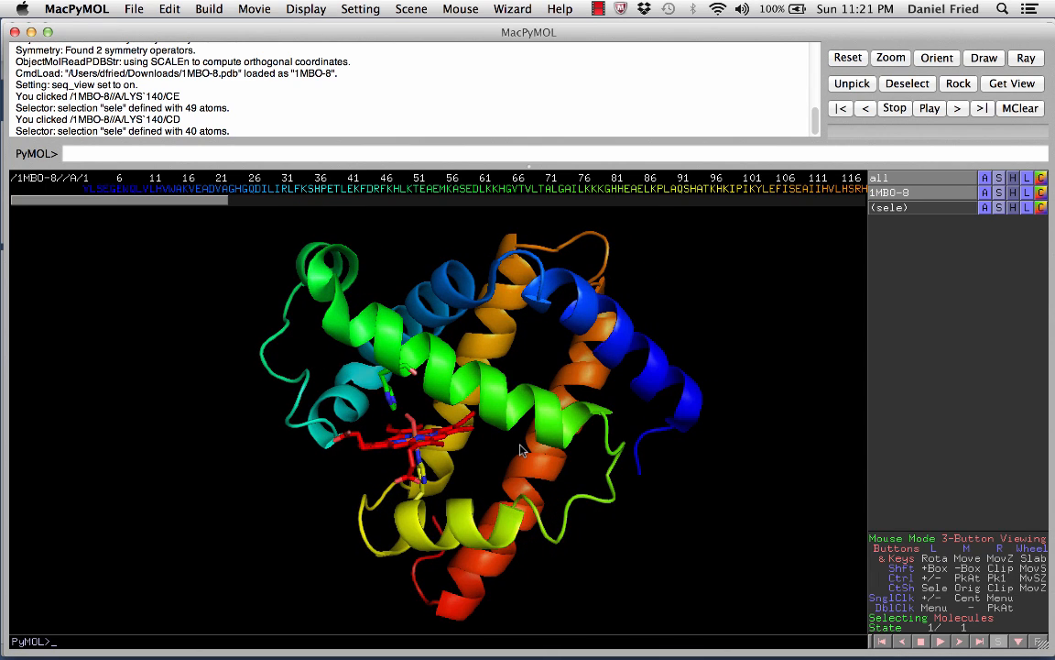
Recolour the entire rainbow-coloured molecule by element with white carbons and deselect it
left_click(399, 180)
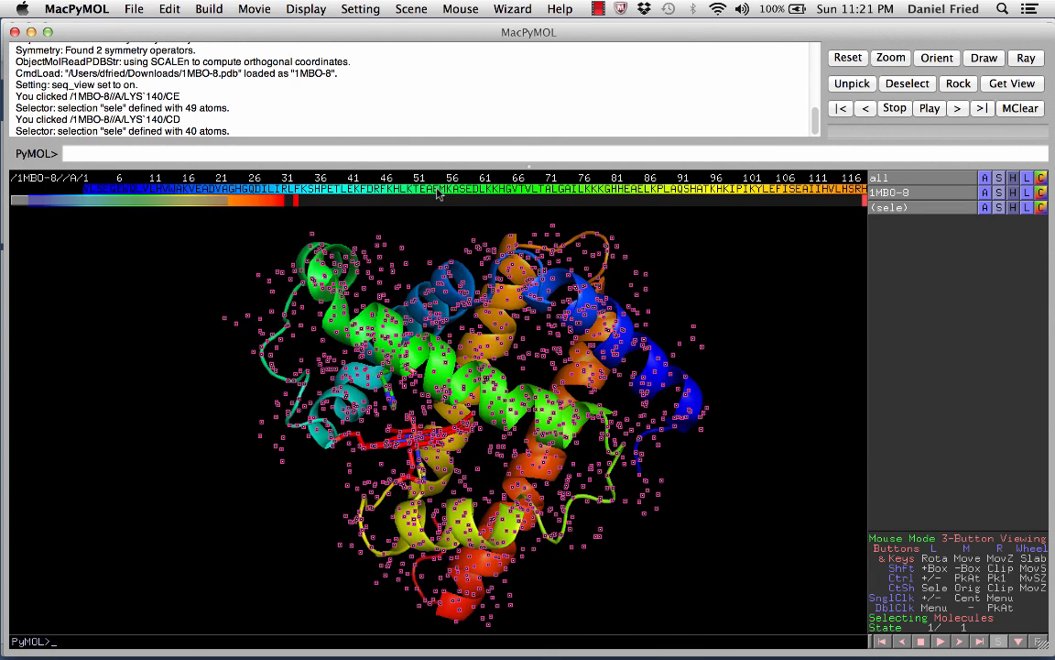
right_click(422, 184)
mouse_move(455, 237)
mouse_move(499, 236)
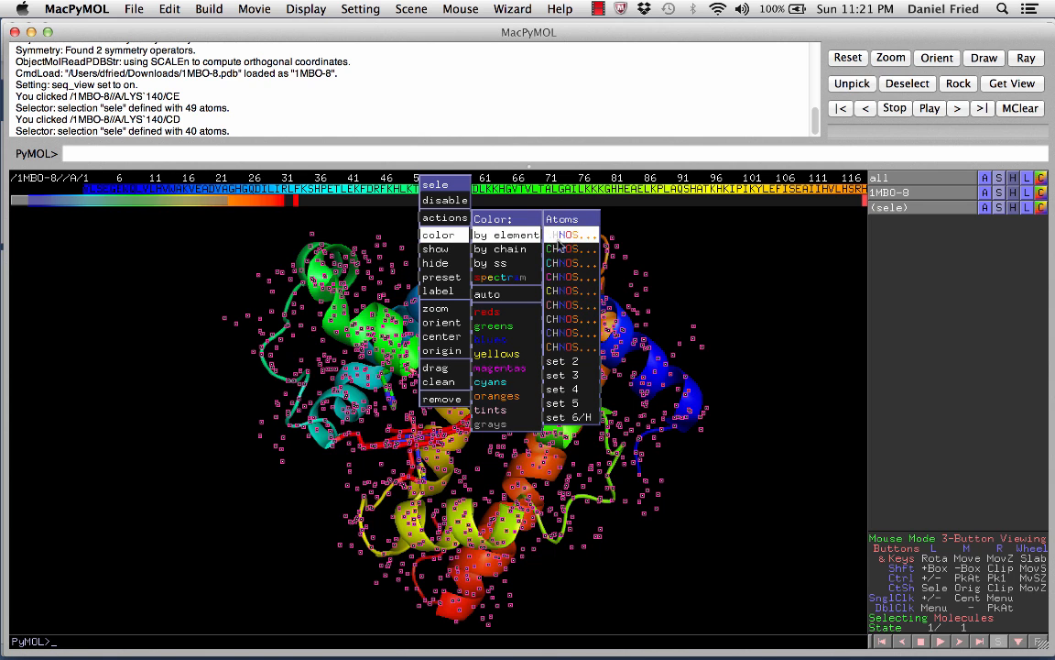
left_click(554, 318)
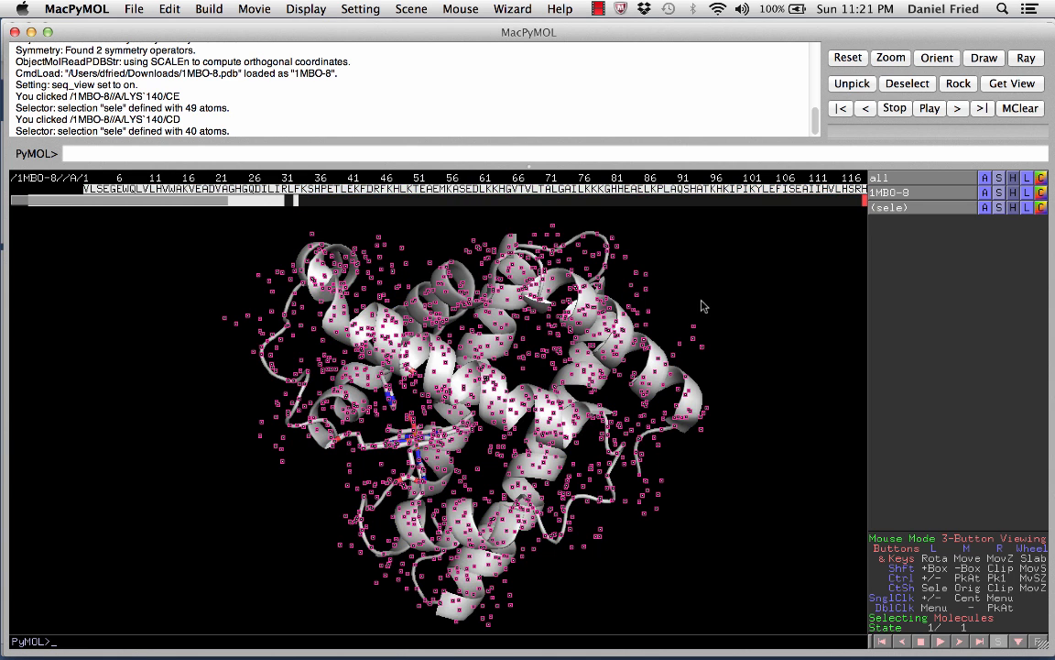
left_click(700, 301)
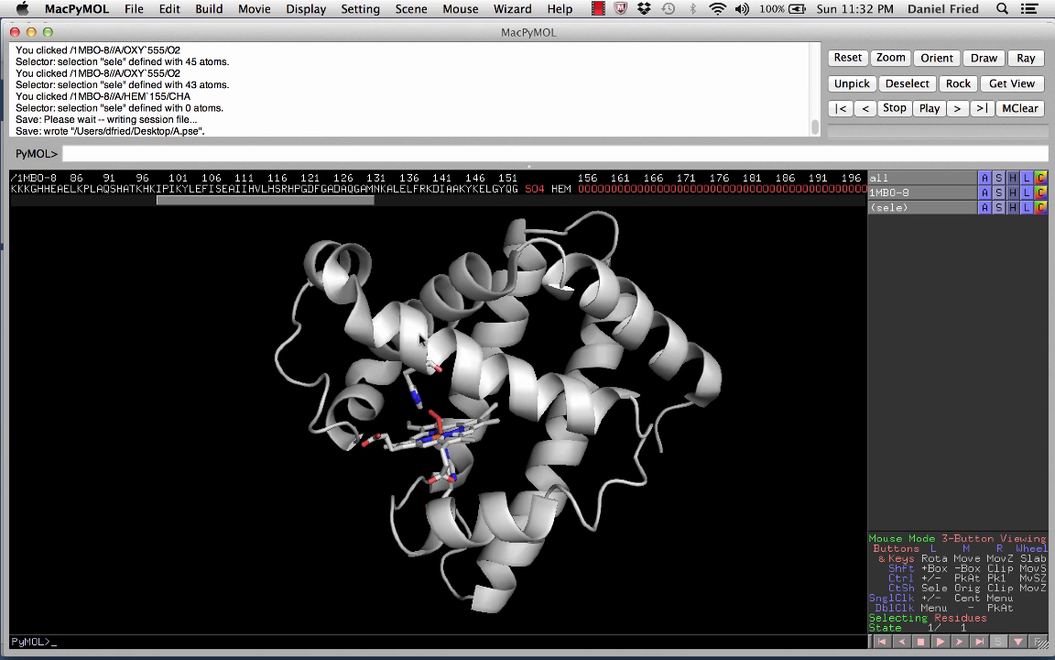
Zoom in on the heme group and select it together with the bound oxygen molecule
right_click_drag(385, 307, 486, 623)
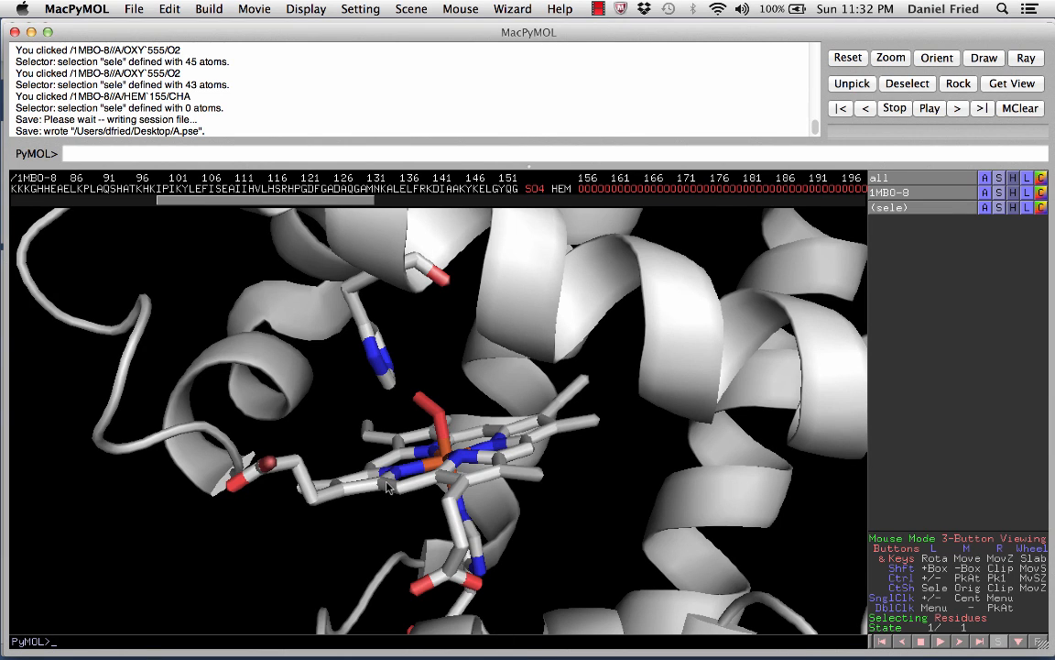
left_click(386, 488)
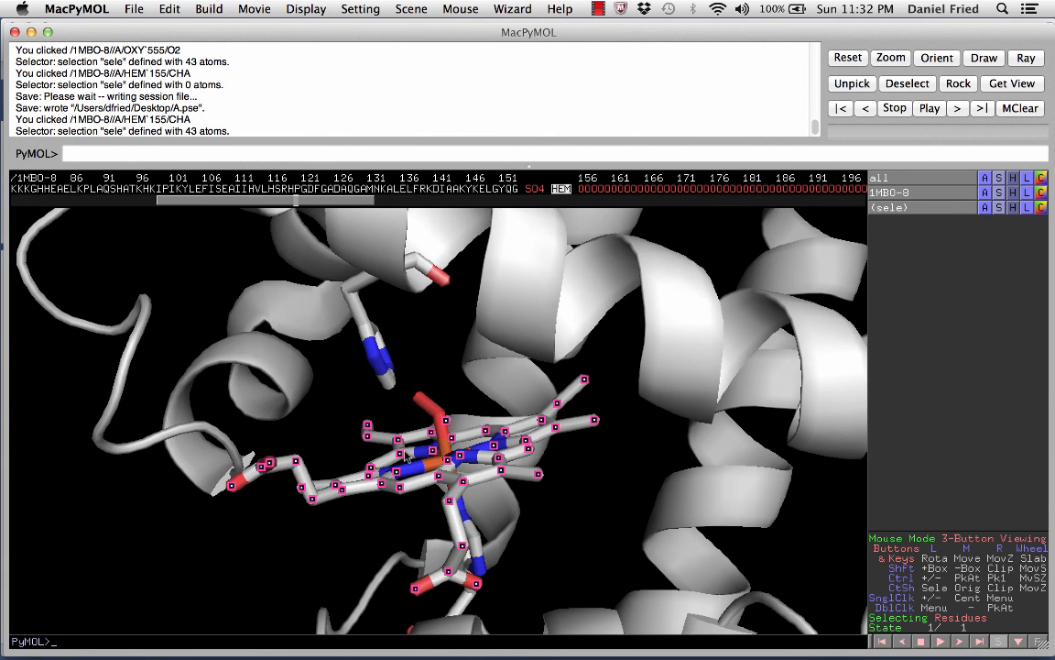
left_click(424, 404)
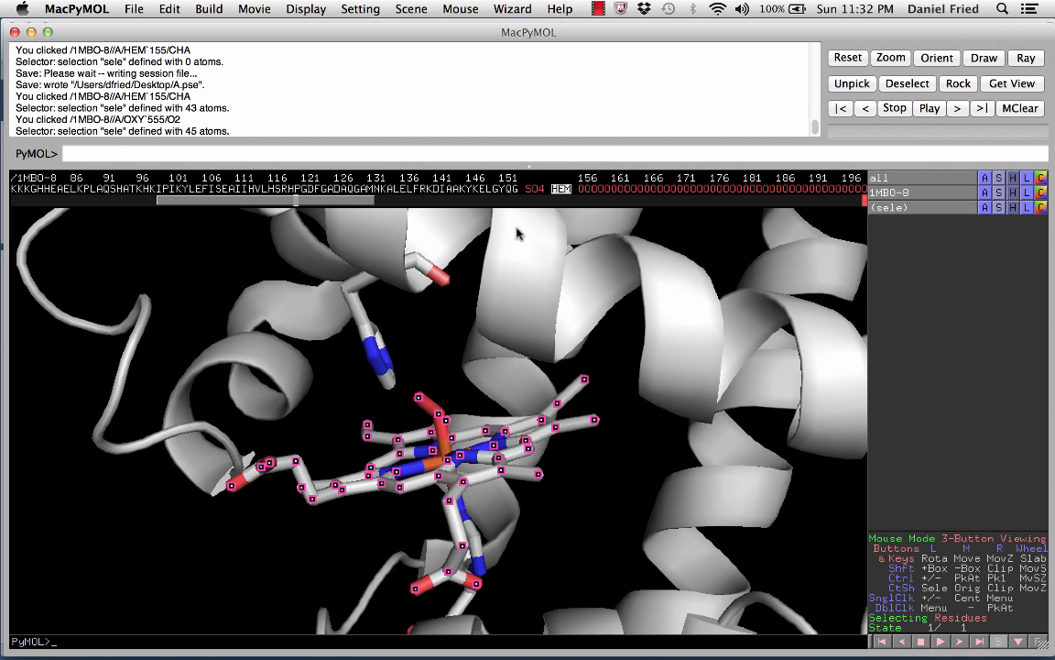
Toggle the heme in and out of the selection, first through the sequence and then through its atoms in the model
left_click(561, 189)
left_click(561, 188)
left_click(560, 189)
left_click(561, 189)
left_click(561, 189)
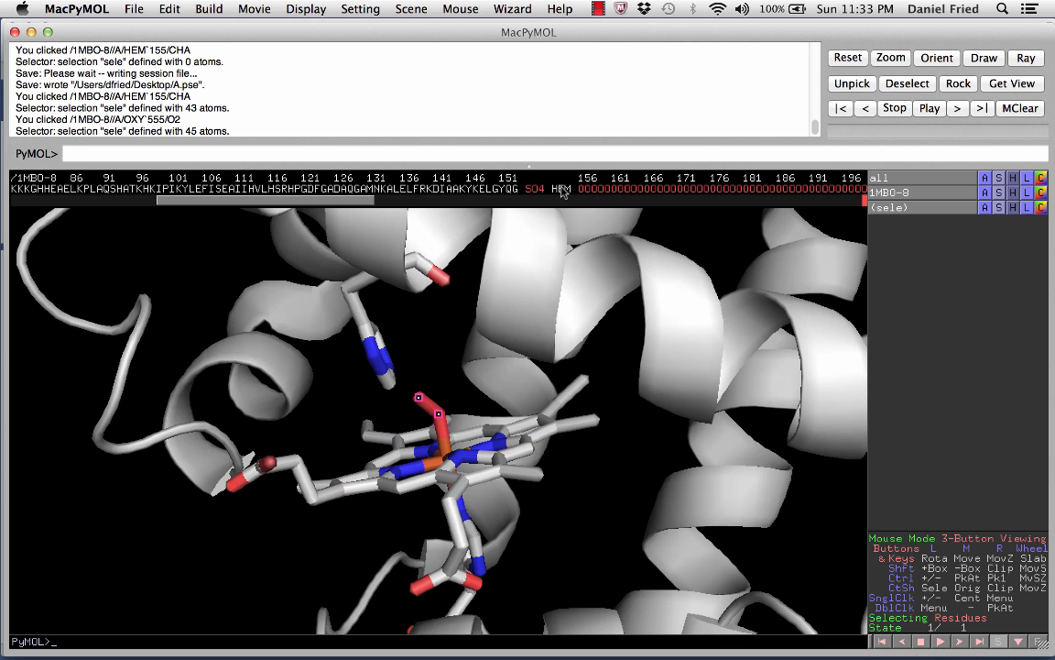
left_click(378, 483)
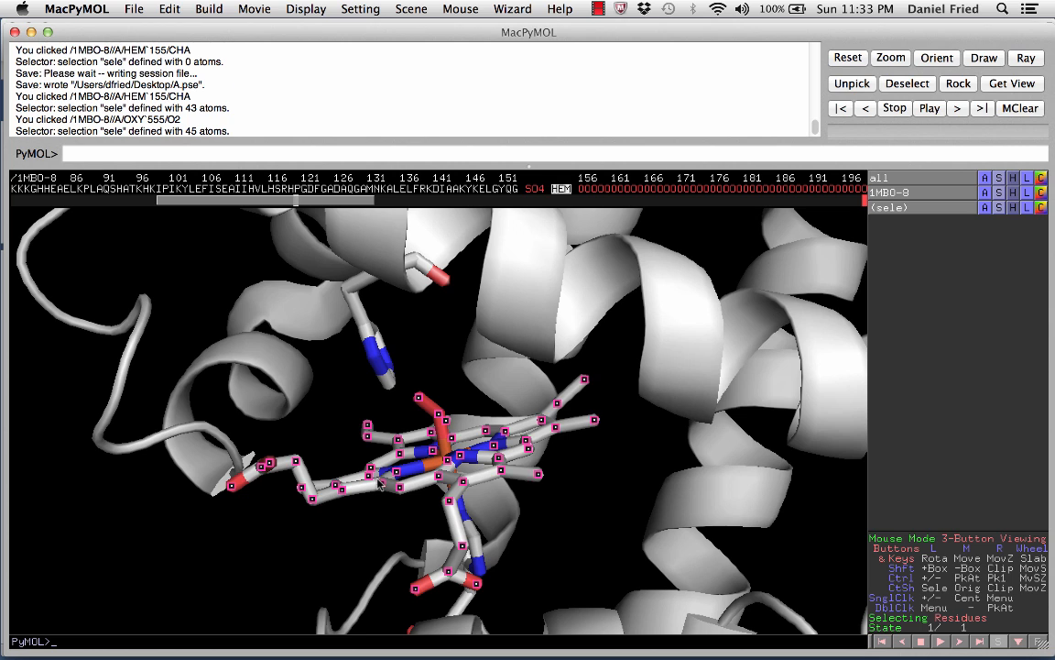
left_click(378, 484)
left_click(378, 484)
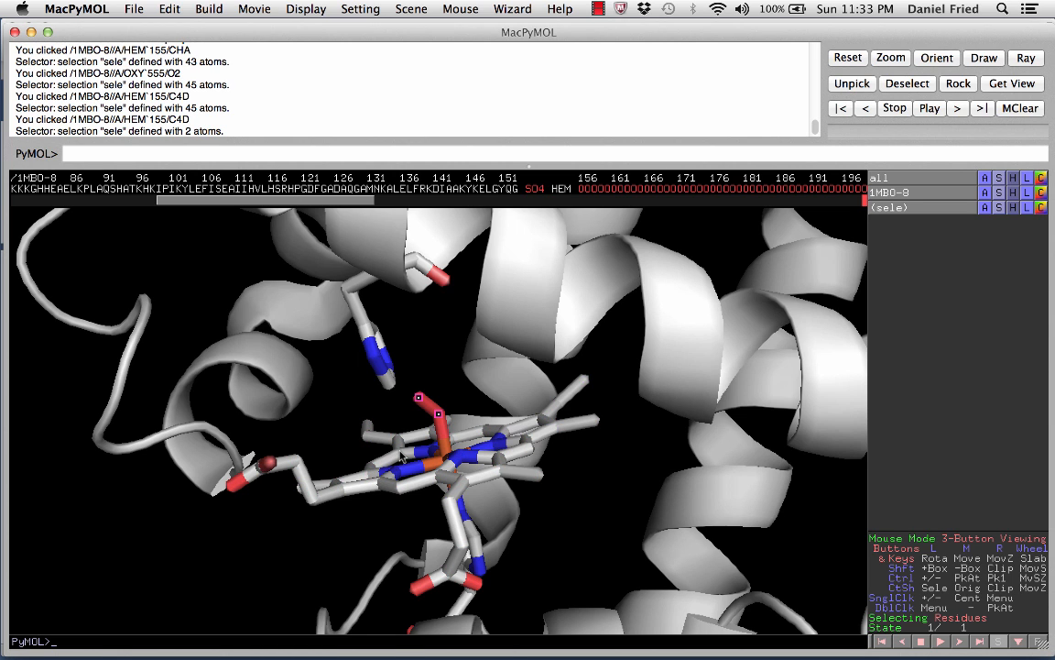
left_click(401, 457)
left_click(401, 457)
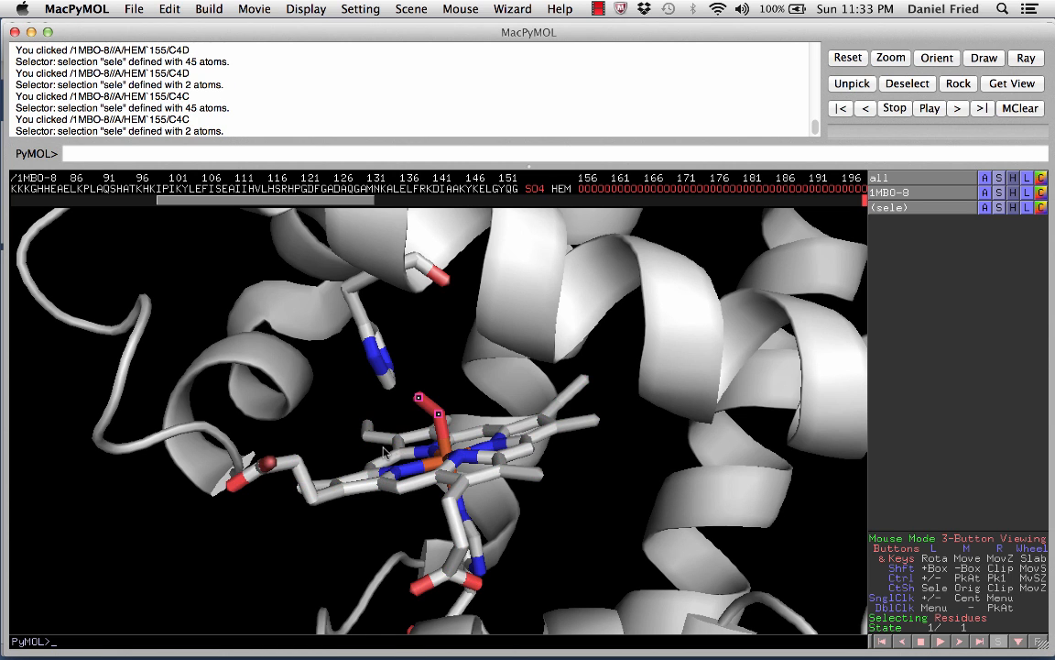
left_click(383, 449)
left_click(383, 449)
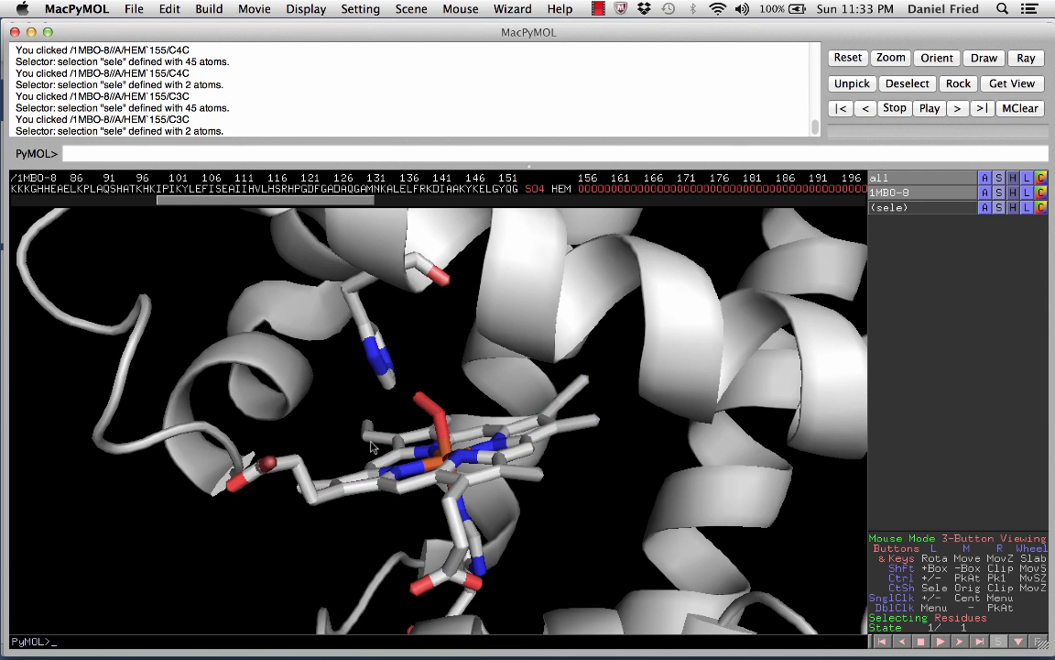
Select the heme and the bound oxygen again in the model
left_click(371, 429)
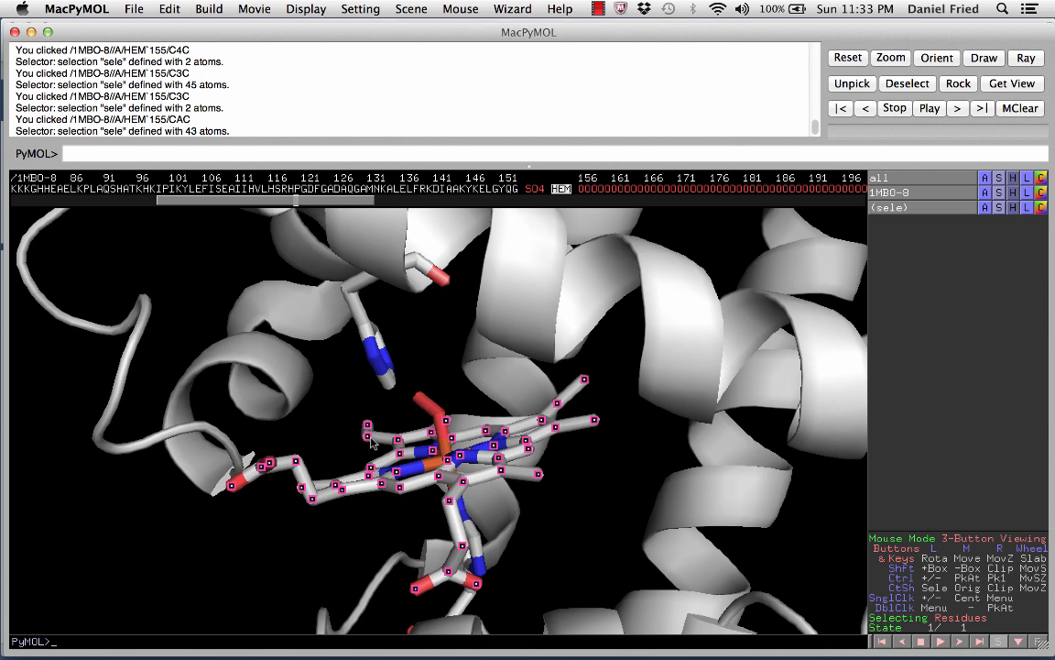
left_click(416, 397)
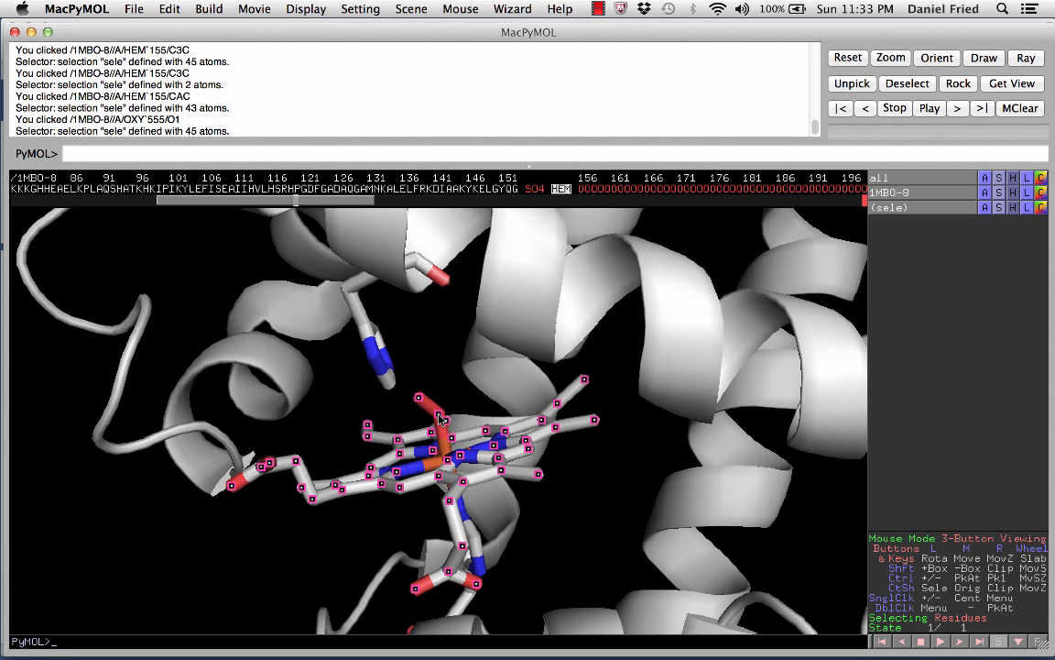
right_click(439, 417)
left_click(394, 375)
right_click(419, 434)
left_click(388, 399)
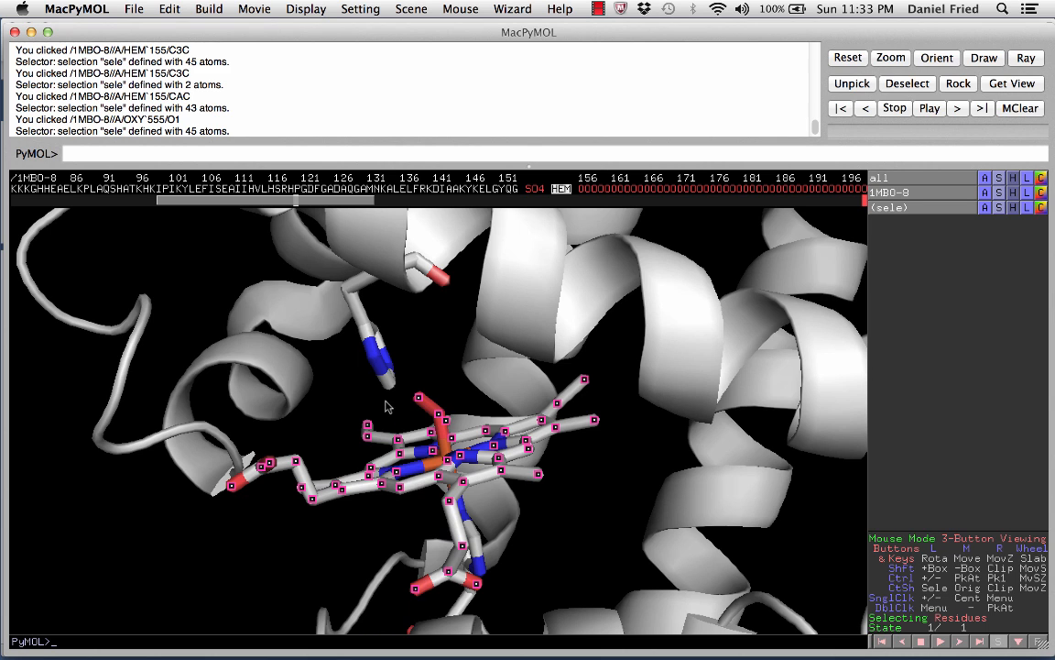
right_click(359, 458)
left_click(282, 402)
right_click(353, 458)
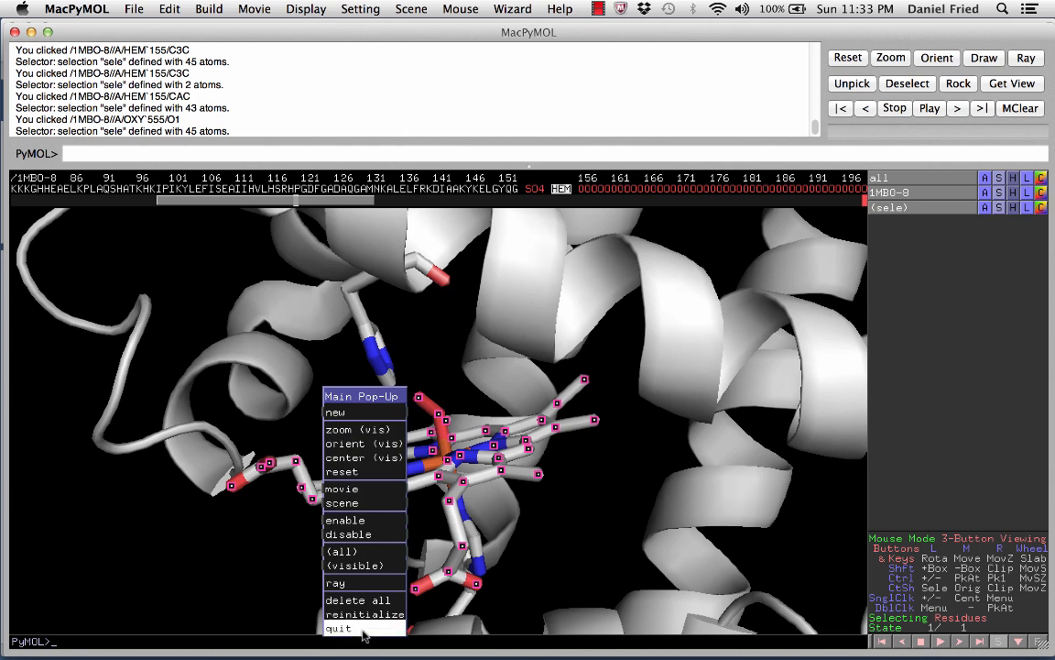
left_click(447, 389)
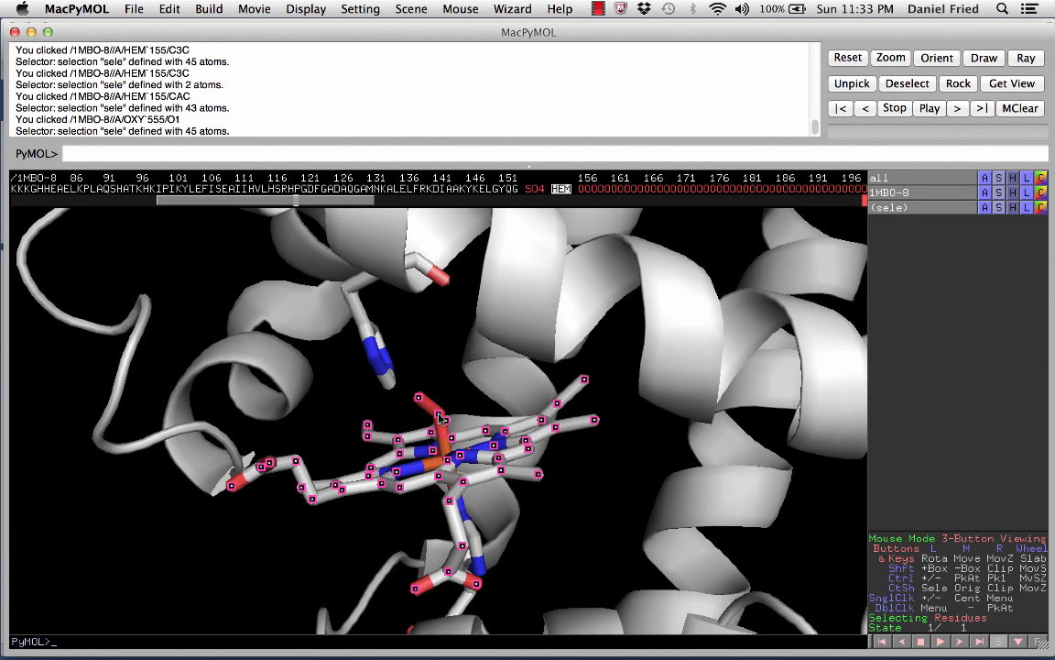
right_click(438, 411)
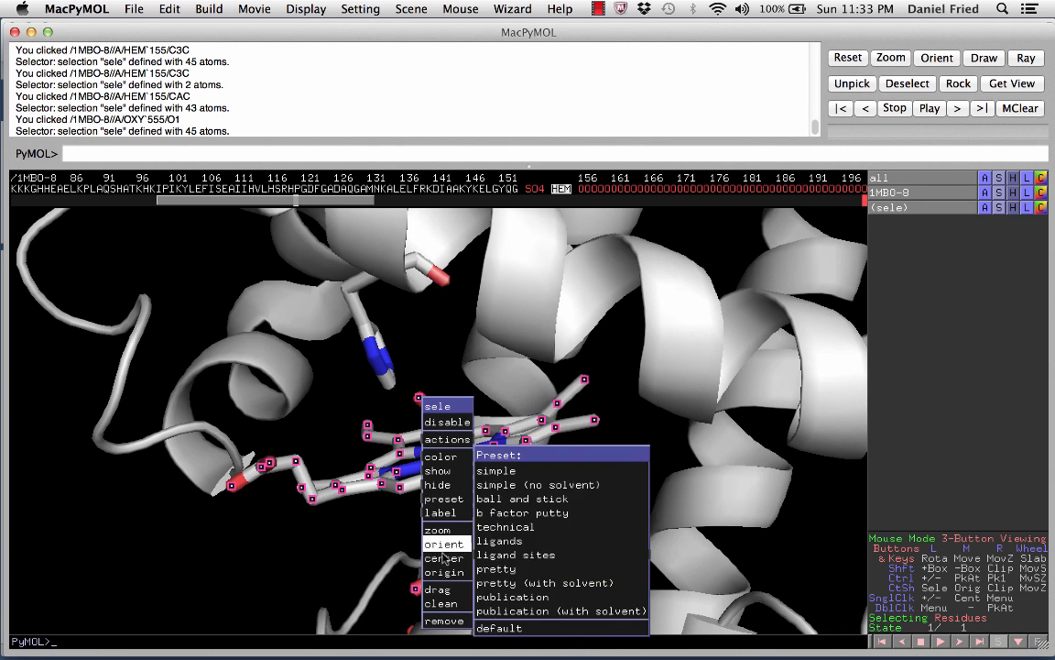
left_click(436, 414)
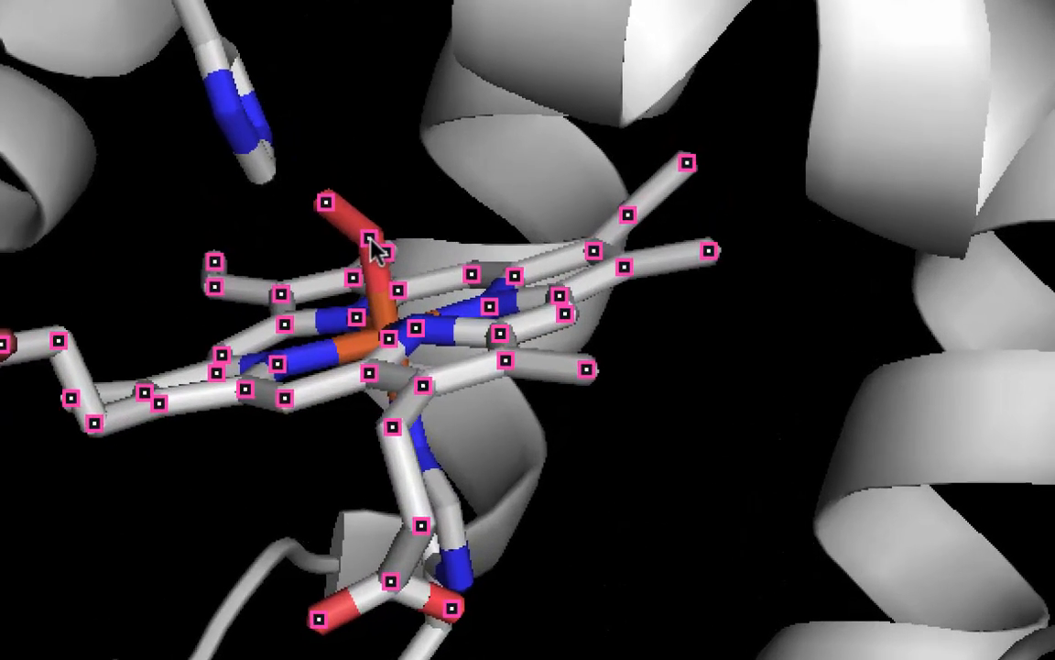
Show the selected heme and oxygen as spheres and clear the selection
right_click(368, 240)
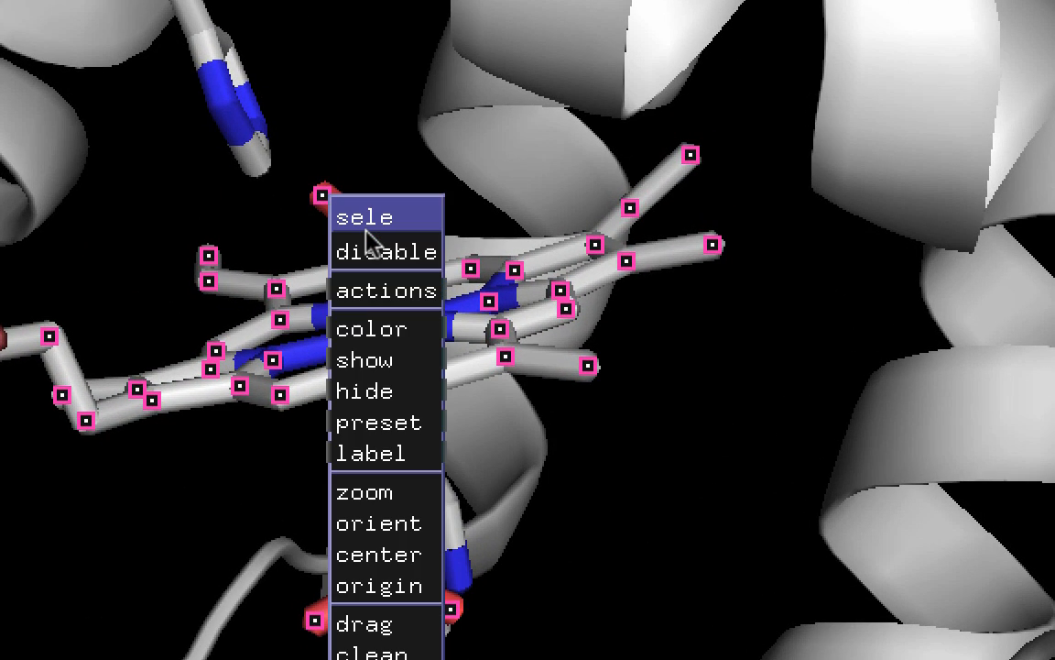
mouse_move(376, 359)
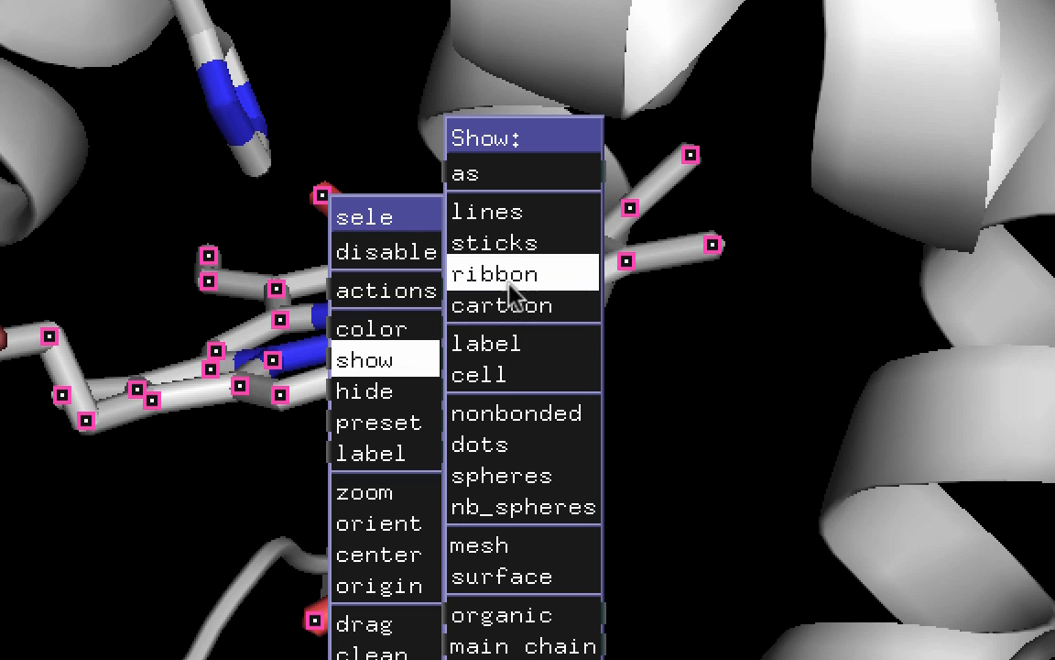
left_click(516, 474)
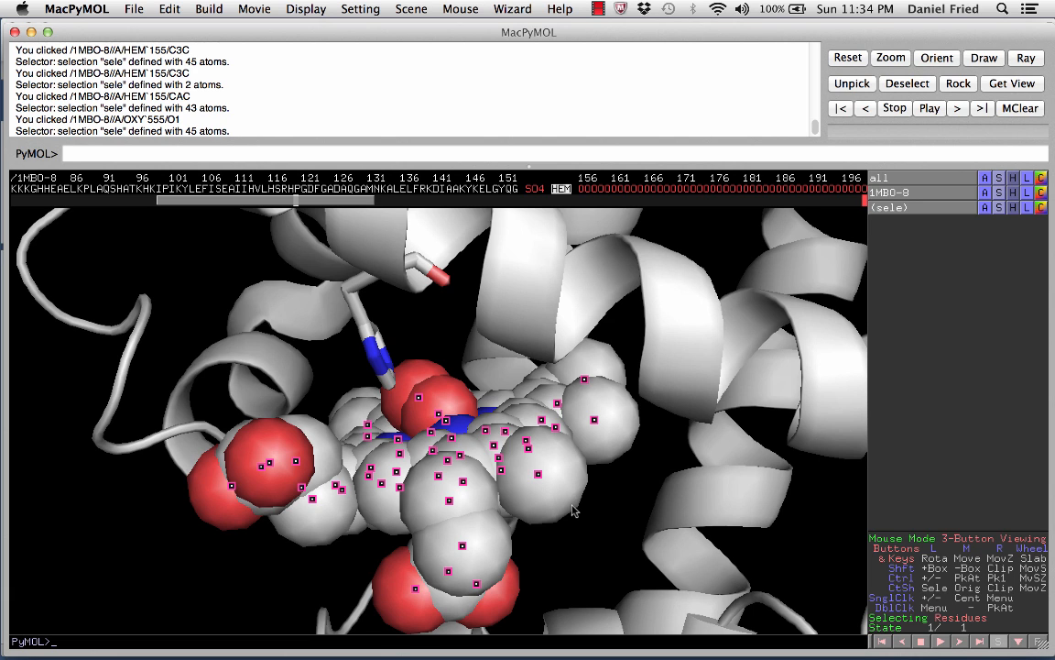
left_click(605, 541)
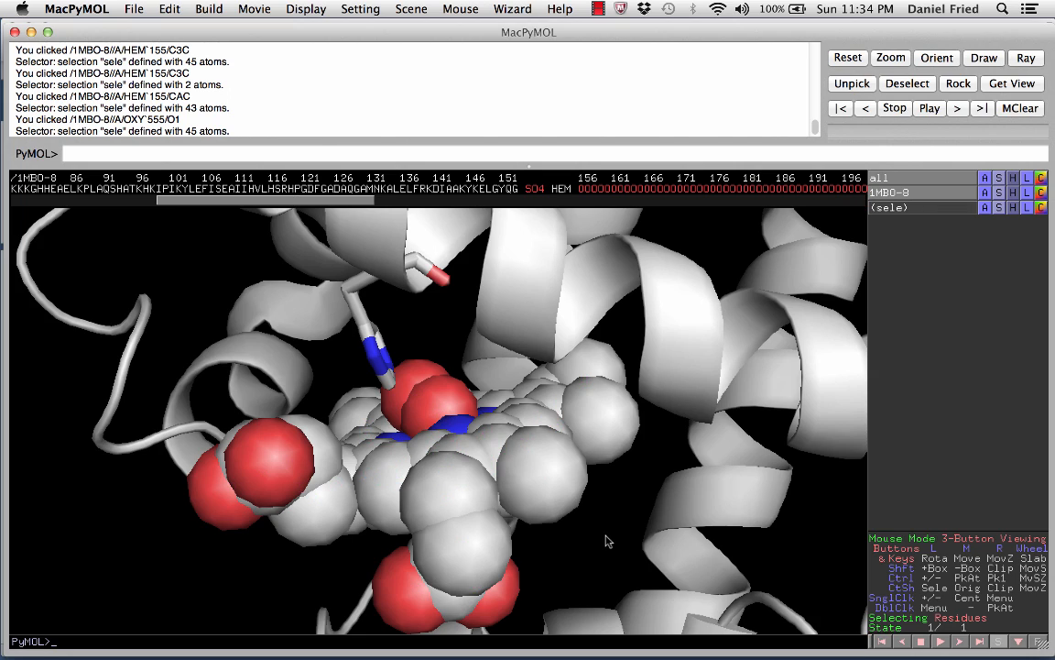
Rotate the model to view the heme spheres from another angle and save the session
left_click_drag(550, 481, 376, 504)
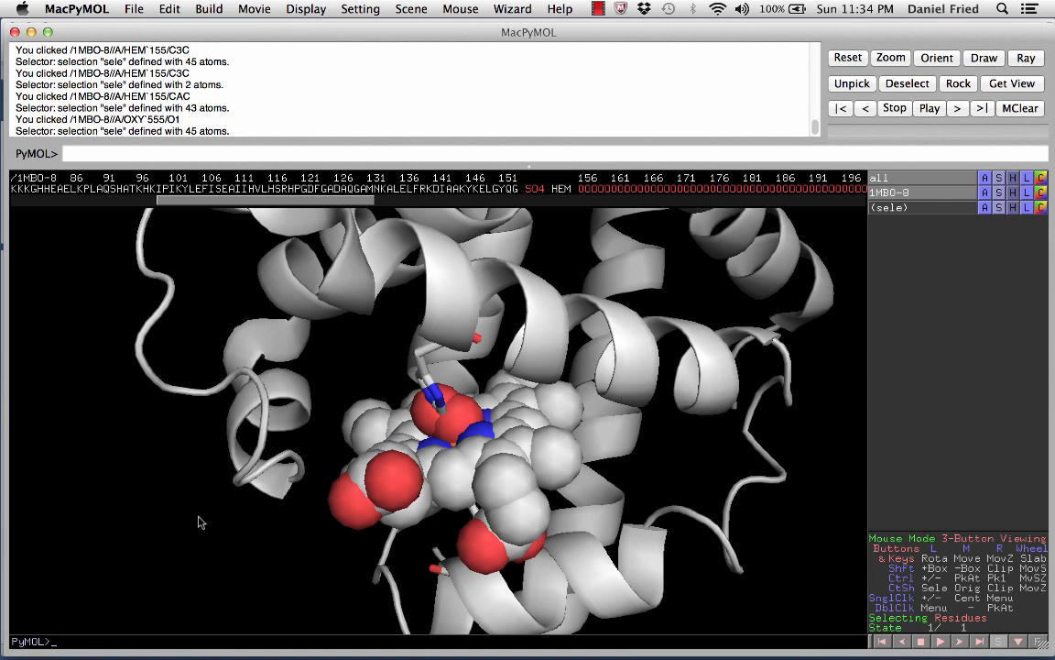
key("super+s")
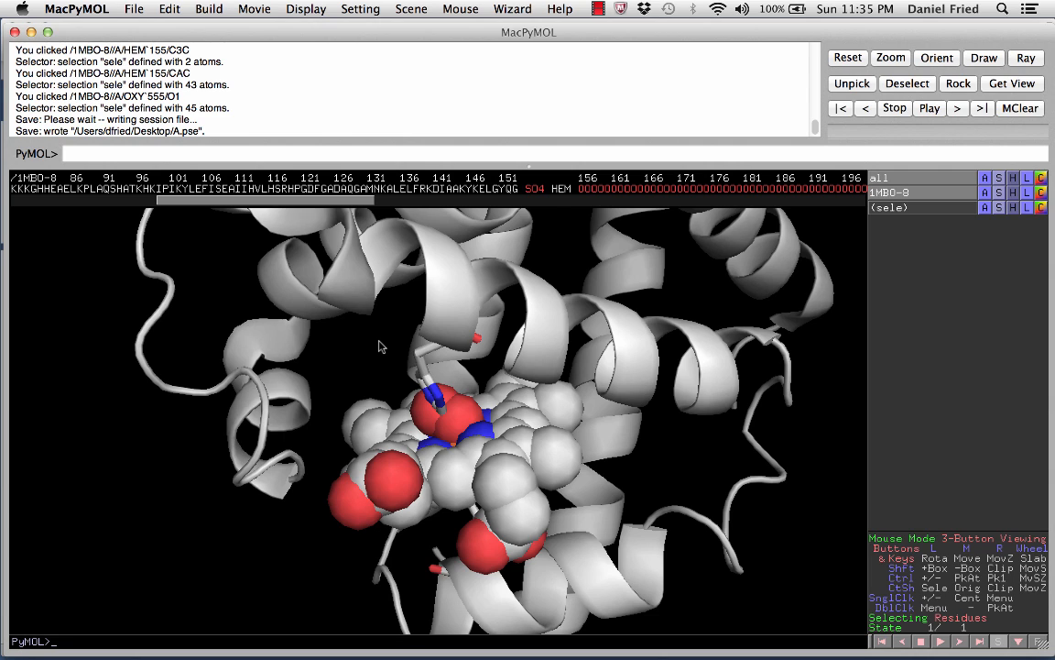
Set sphere_scale to 0.3 in the full settings list and close the list
left_click(351, 9)
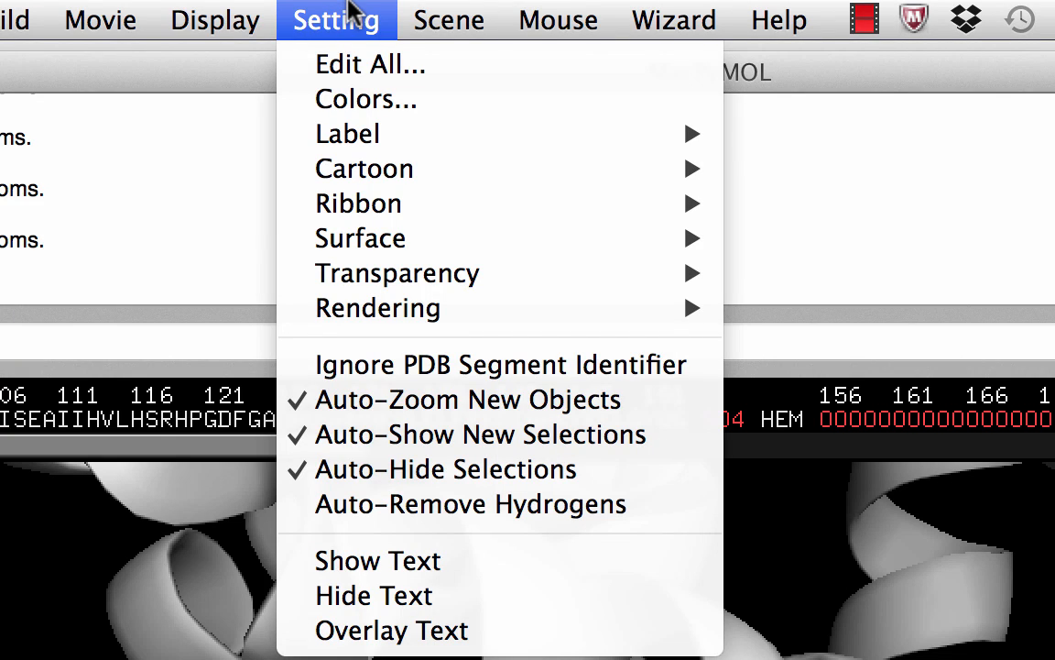
left_click(359, 66)
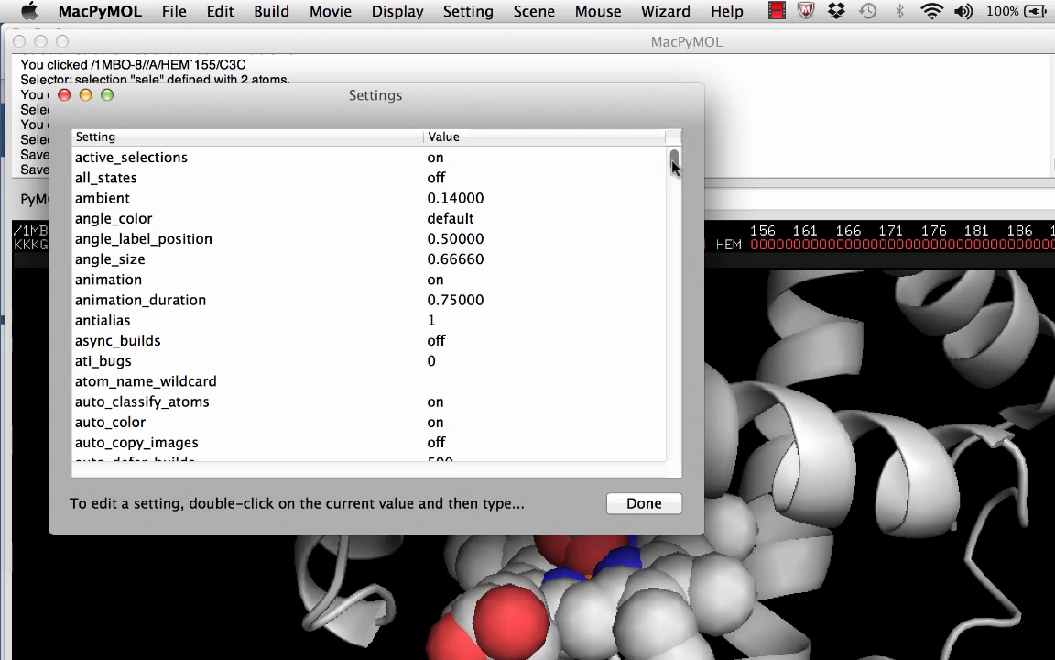
mouse_move(674, 163)
left_mouse_down()
mouse_move(667, 261)
mouse_move(643, 316)
mouse_move(628, 436)
mouse_move(624, 415)
left_mouse_up()
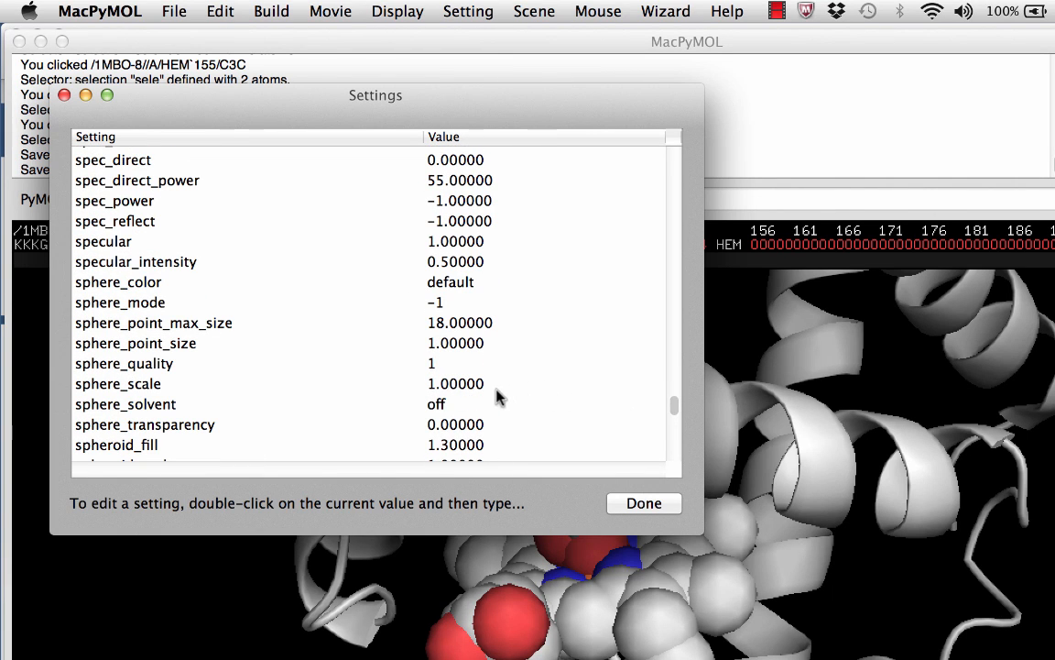
left_click(347, 383)
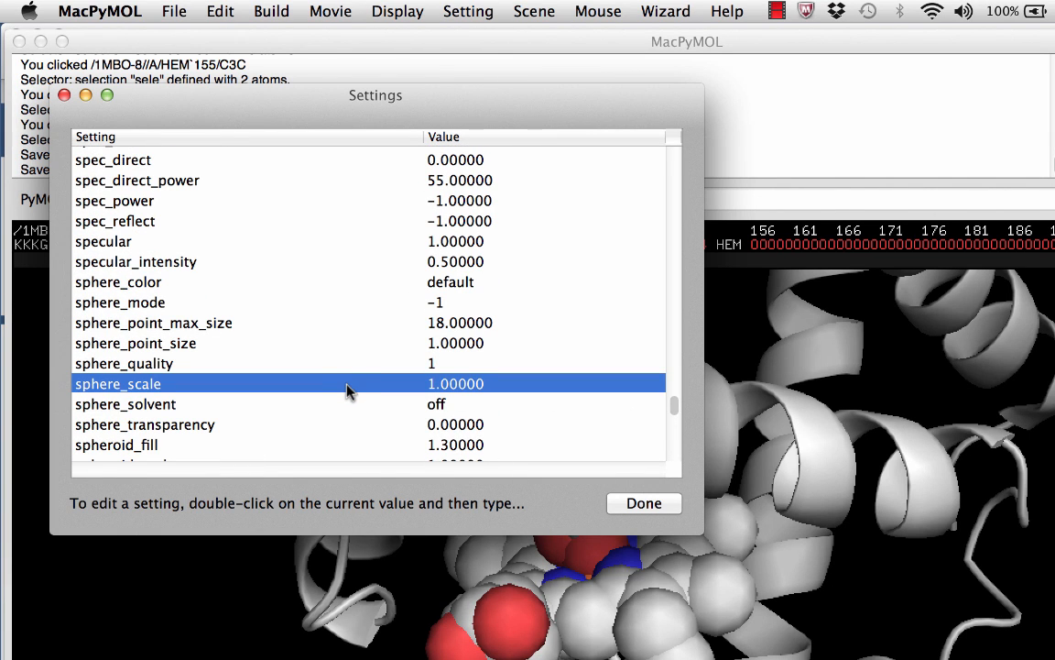
double_click(435, 384)
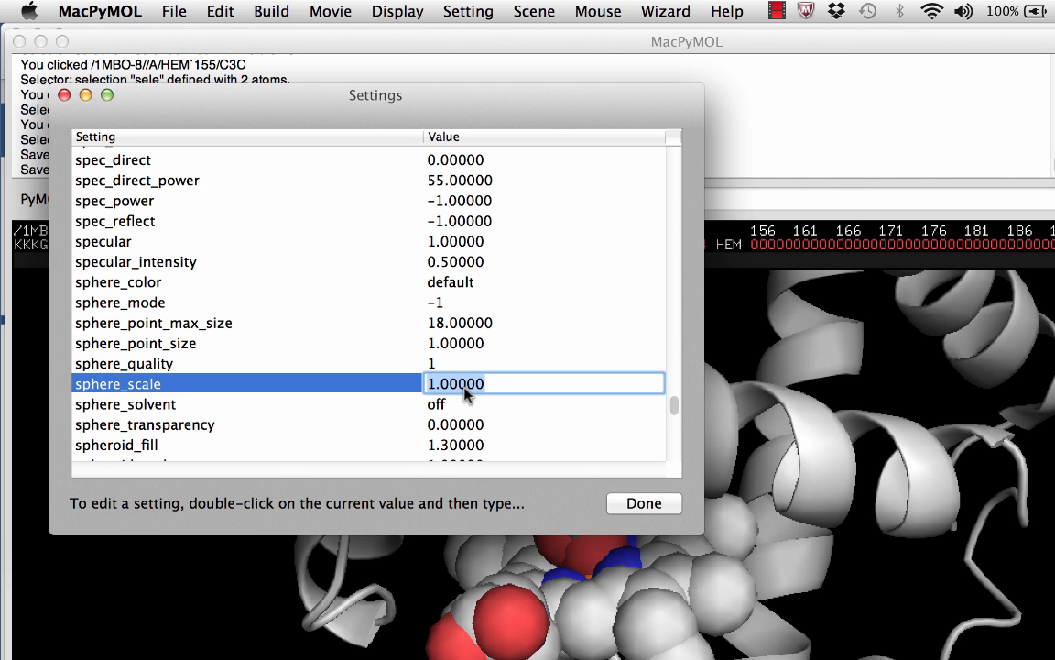
type(".3")
key("Return")
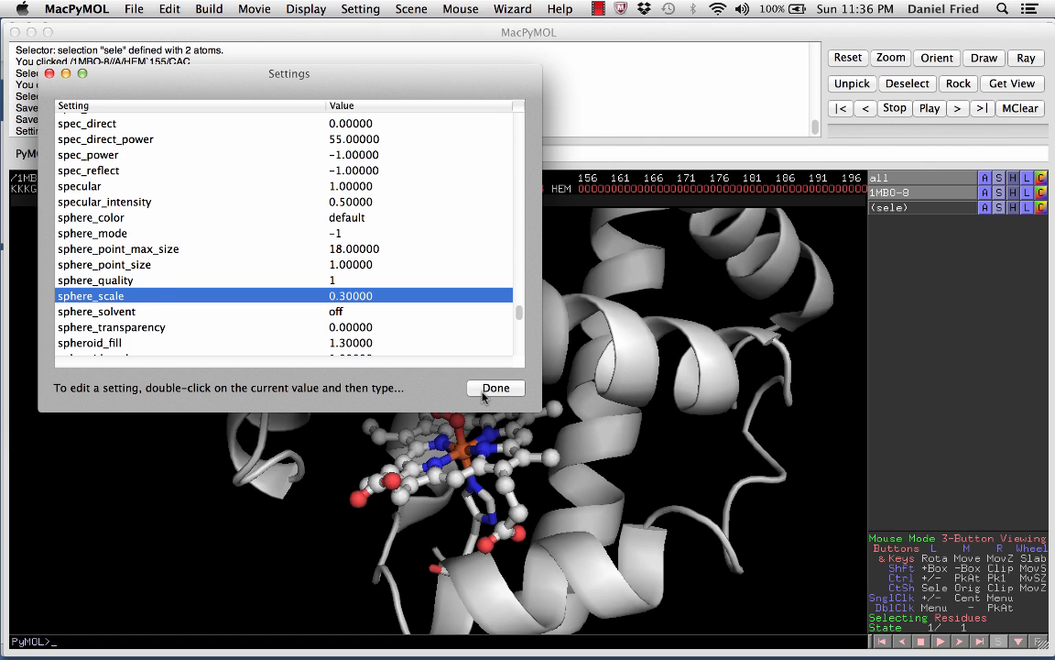
left_click(485, 389)
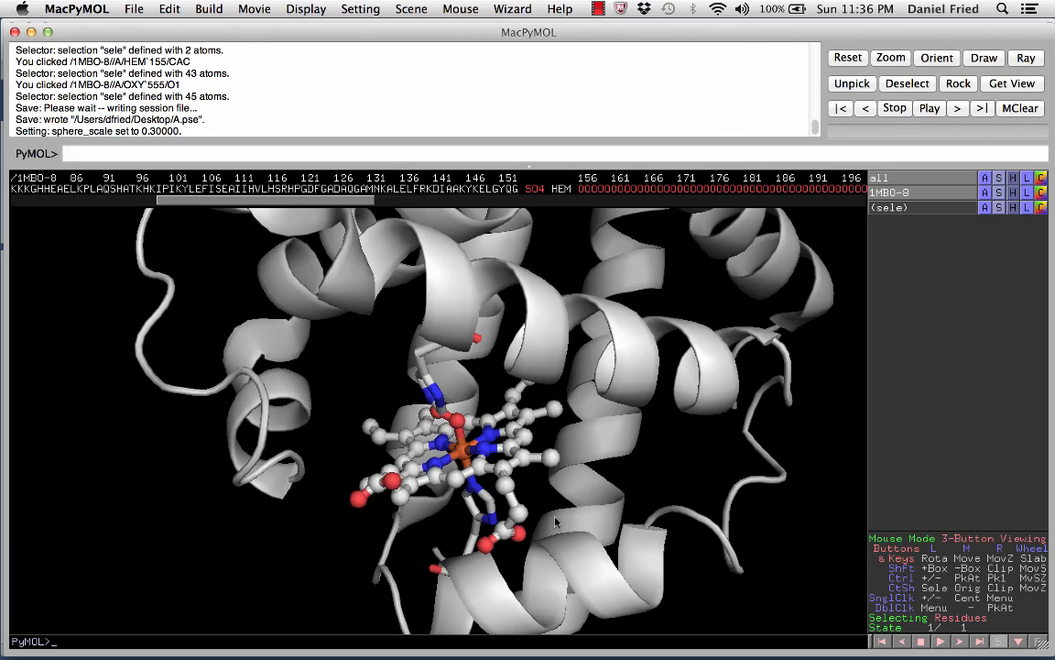
Examine the ball-and-stick heme, its oxygen and the neighbouring histidines up close, and the whole protein from several angles
mouse_move(556, 520)
left_mouse_down()
mouse_move(476, 559)
mouse_move(604, 447)
mouse_move(523, 602)
mouse_move(546, 504)
mouse_move(557, 527)
left_mouse_up()
right_click_drag(557, 526, 566, 566)
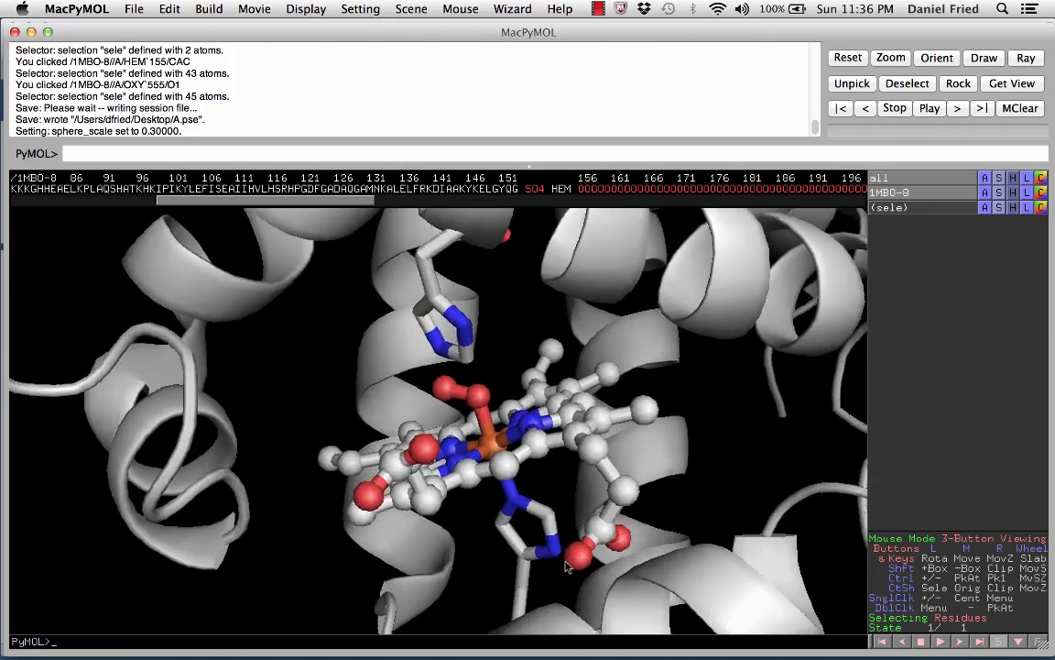
left_click_drag(566, 566, 414, 448)
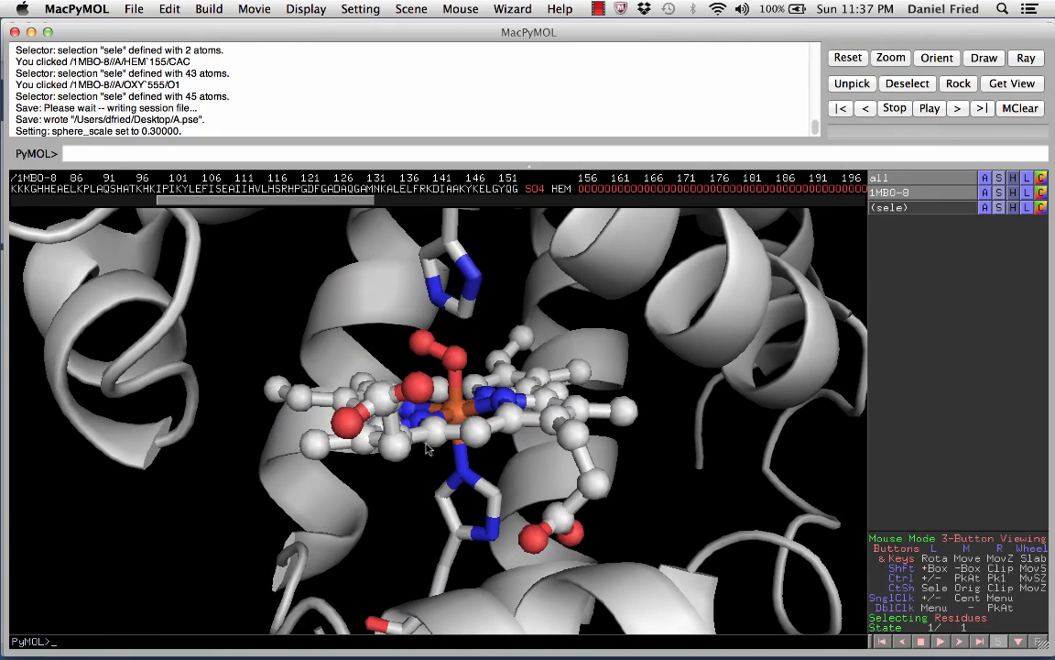
left_click_drag(364, 411, 400, 467)
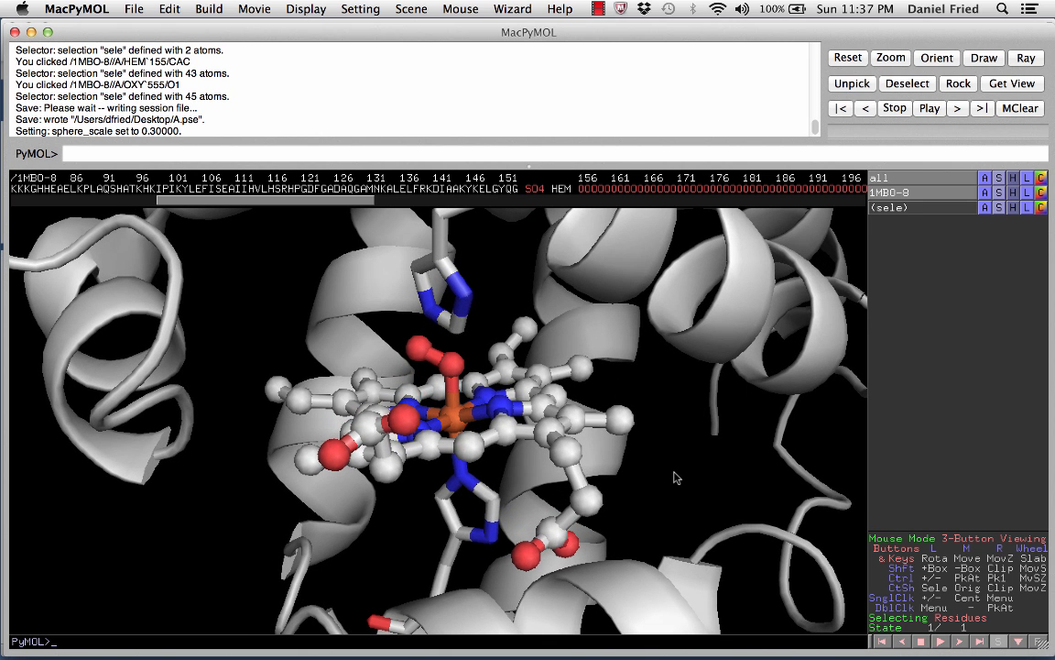
right_click_drag(614, 441, 615, 267)
left_click_drag(605, 433, 310, 433)
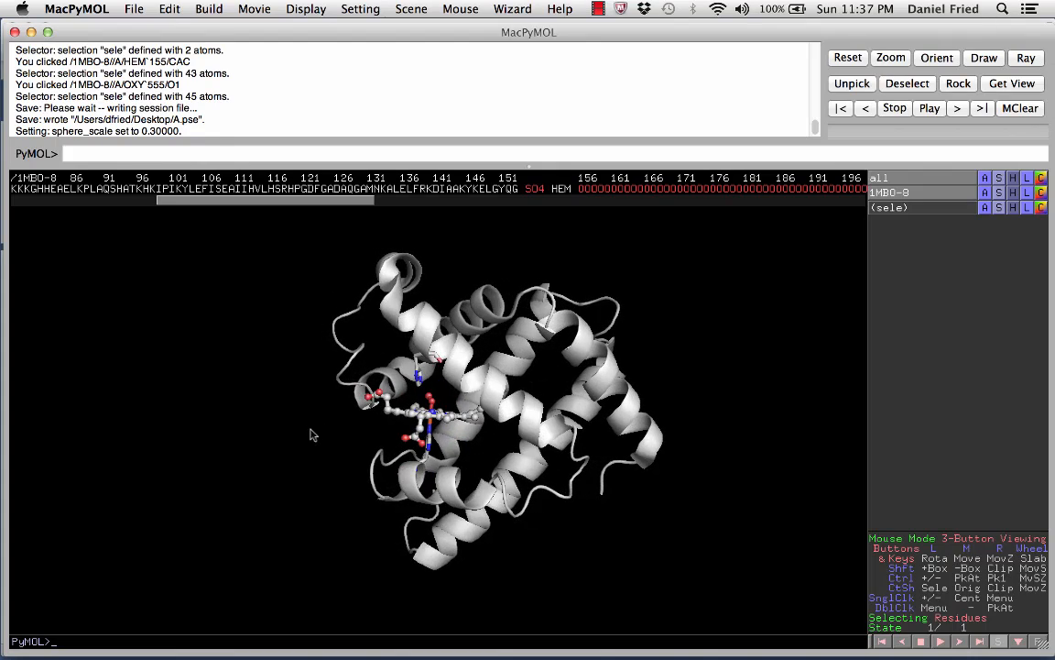
right_click_drag(444, 384, 477, 419)
left_click_drag(478, 419, 507, 436)
mouse_move(506, 437)
right_mouse_down()
mouse_move(537, 504)
mouse_move(513, 449)
right_mouse_up()
left_click_drag(545, 433, 749, 396)
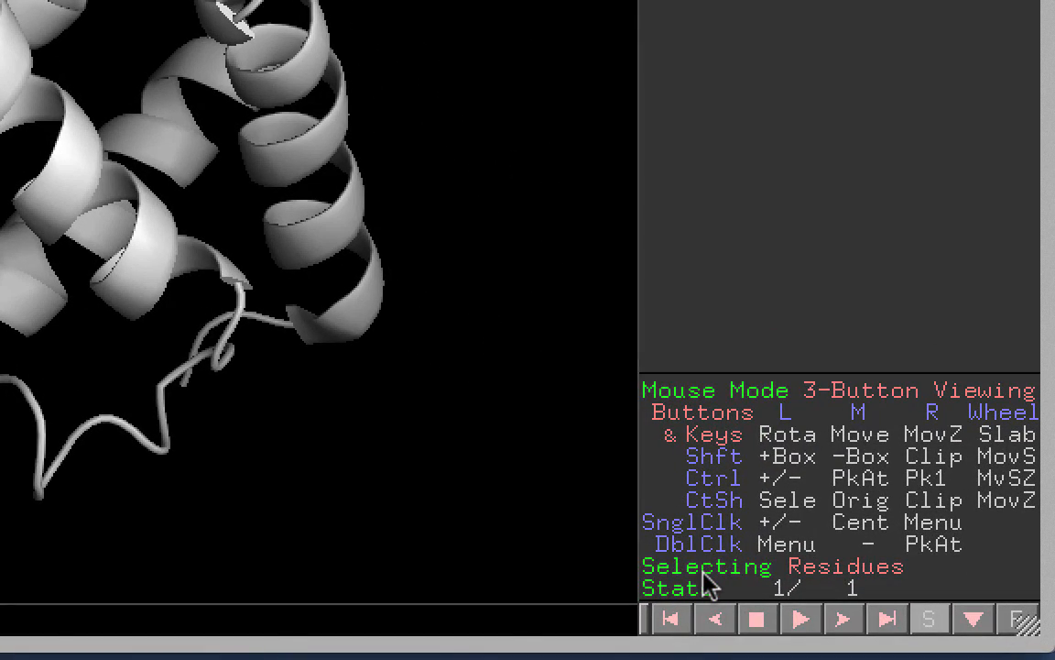
Set the selection level to Molecules, and select and deselect the whole molecule through the sequence
left_click(703, 574)
left_click(703, 574)
left_click(703, 574)
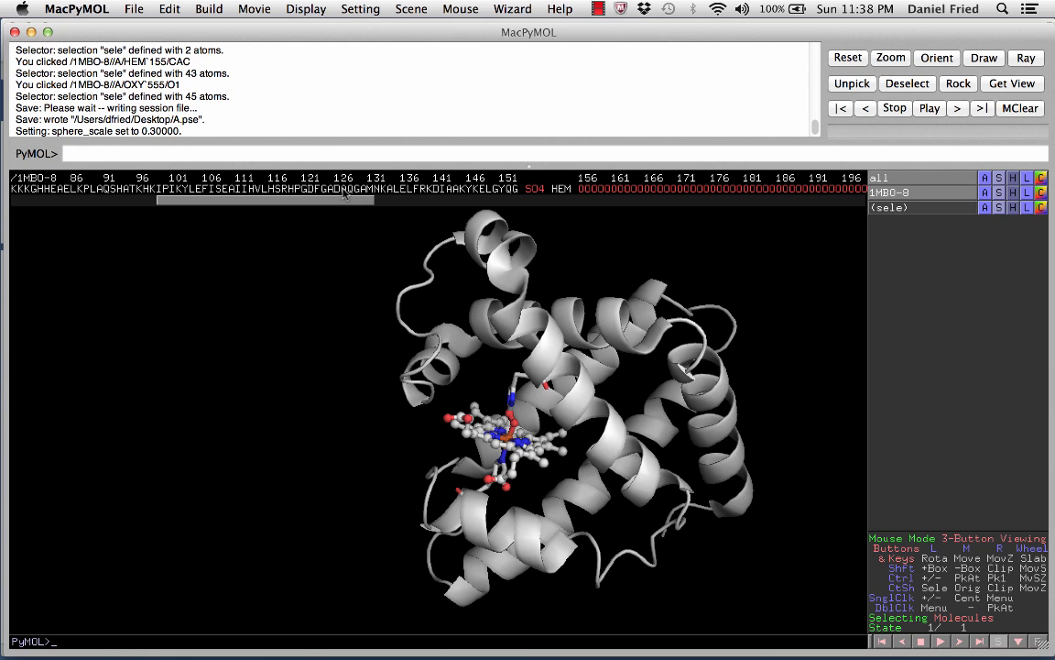
left_click(265, 192)
left_click(265, 192)
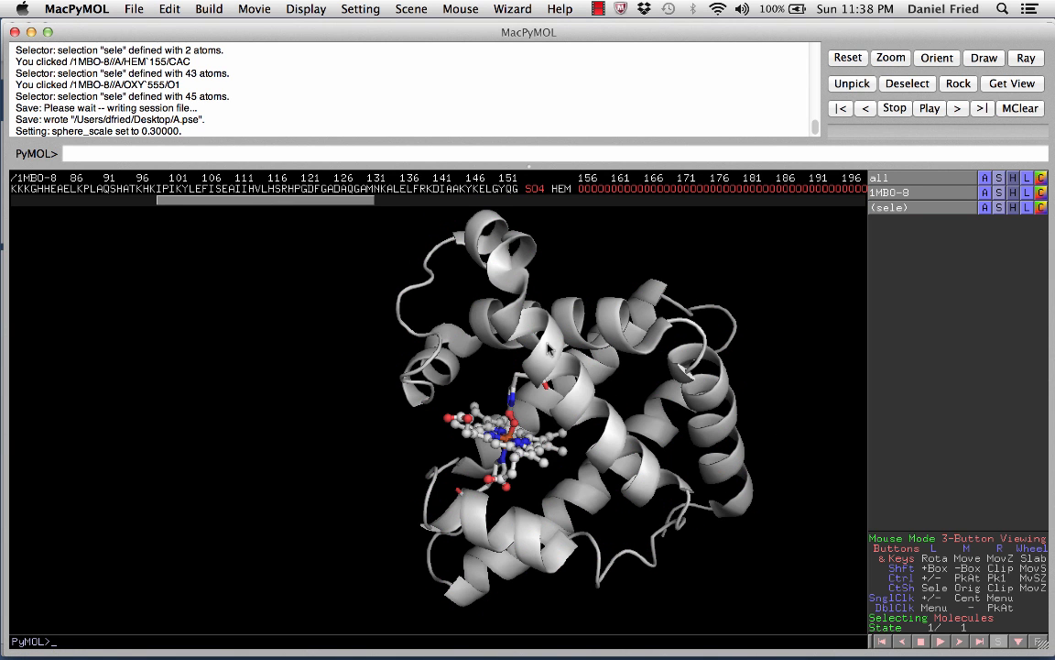
Select the whole molecule through the sequence, show it as a surface, and clear the selection
left_click(295, 190)
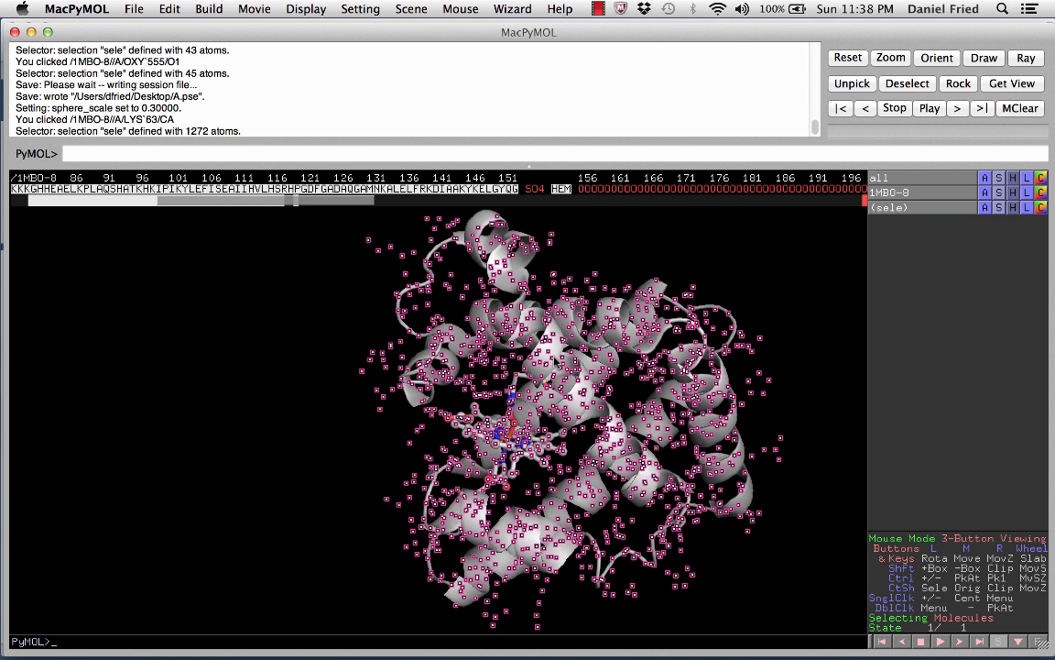
left_click(554, 240)
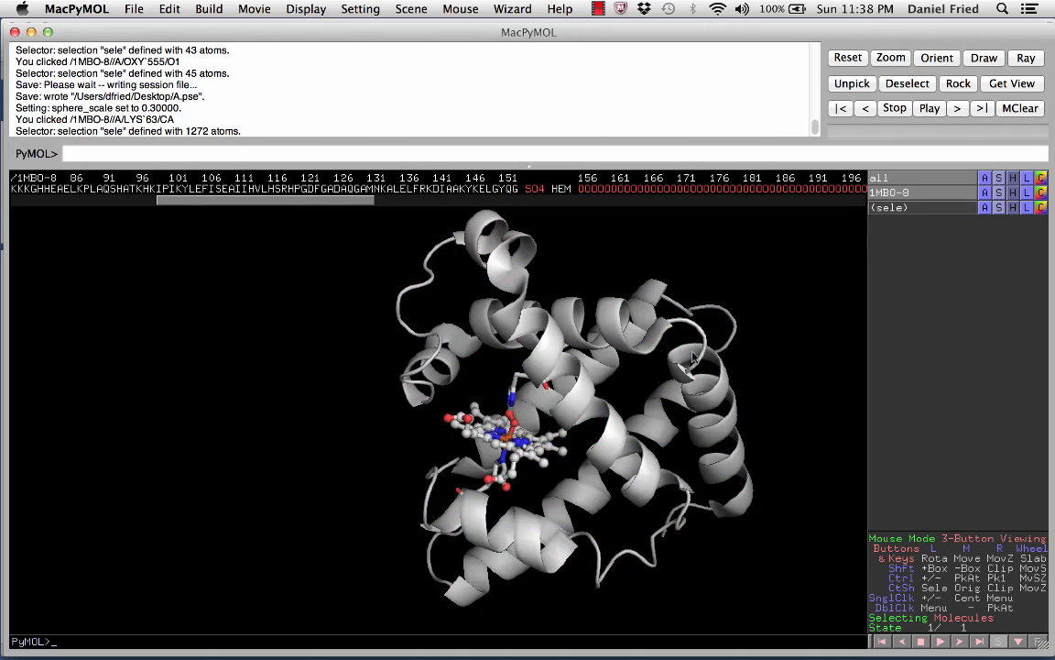
left_click(294, 194)
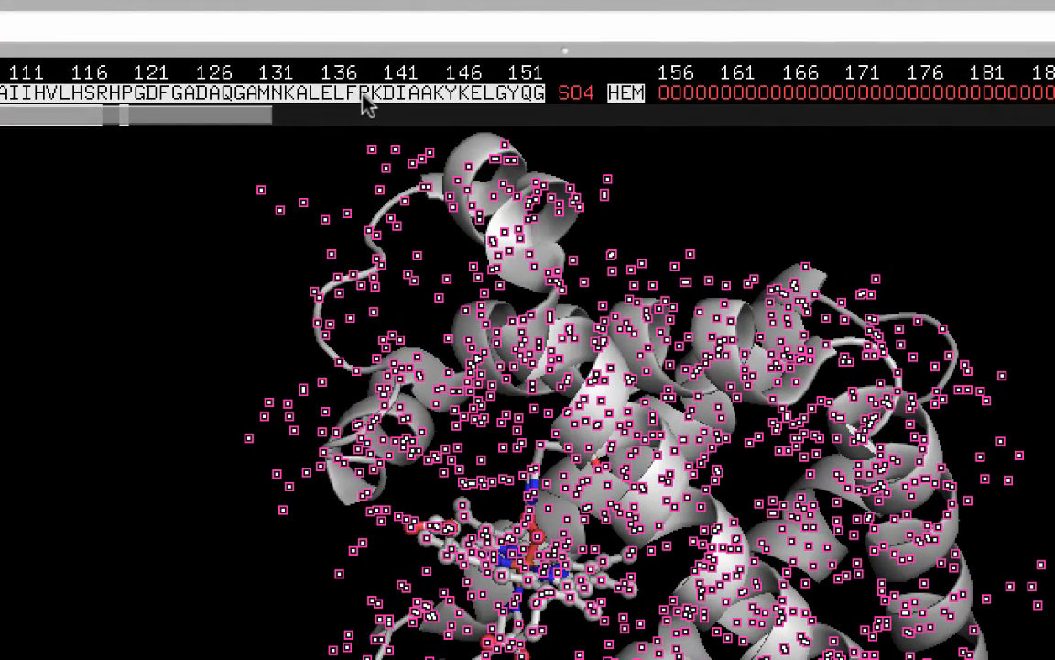
right_click(425, 193)
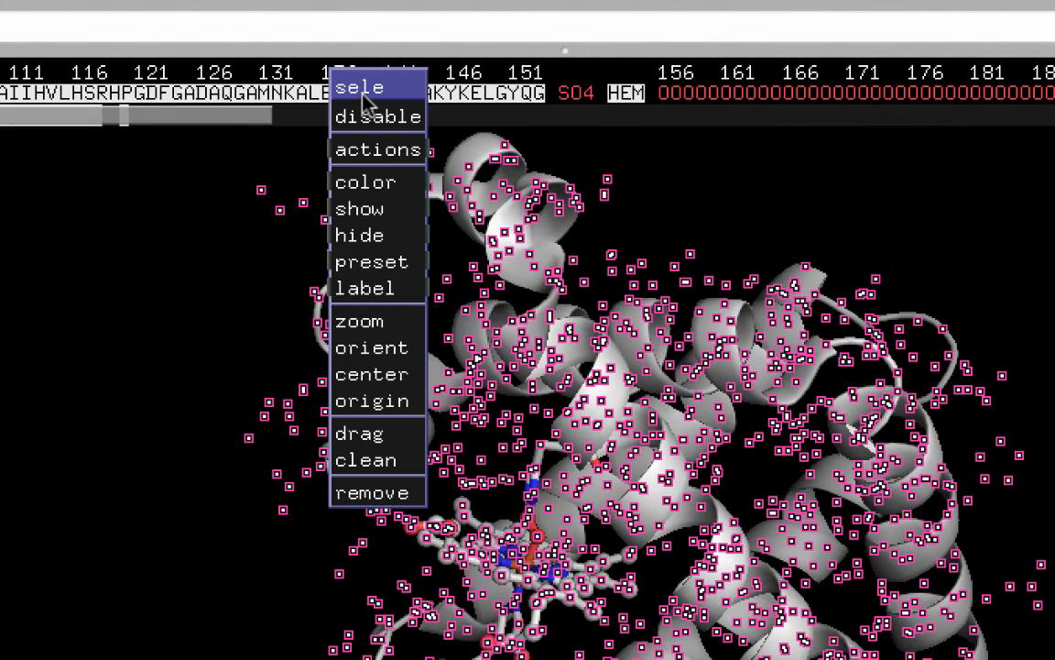
mouse_move(400, 206)
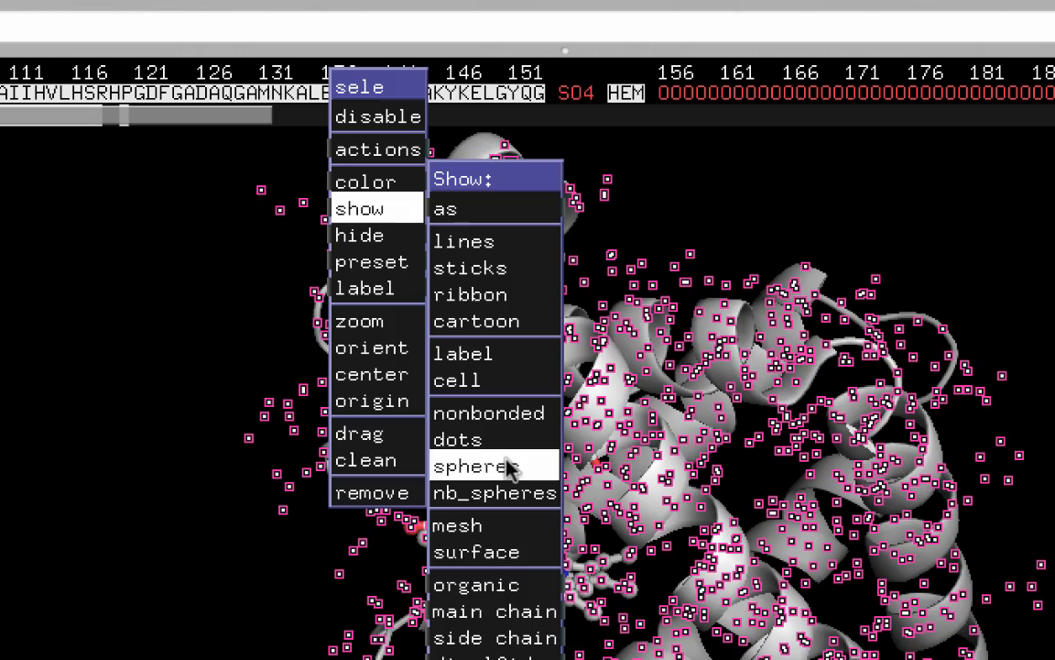
left_click(490, 552)
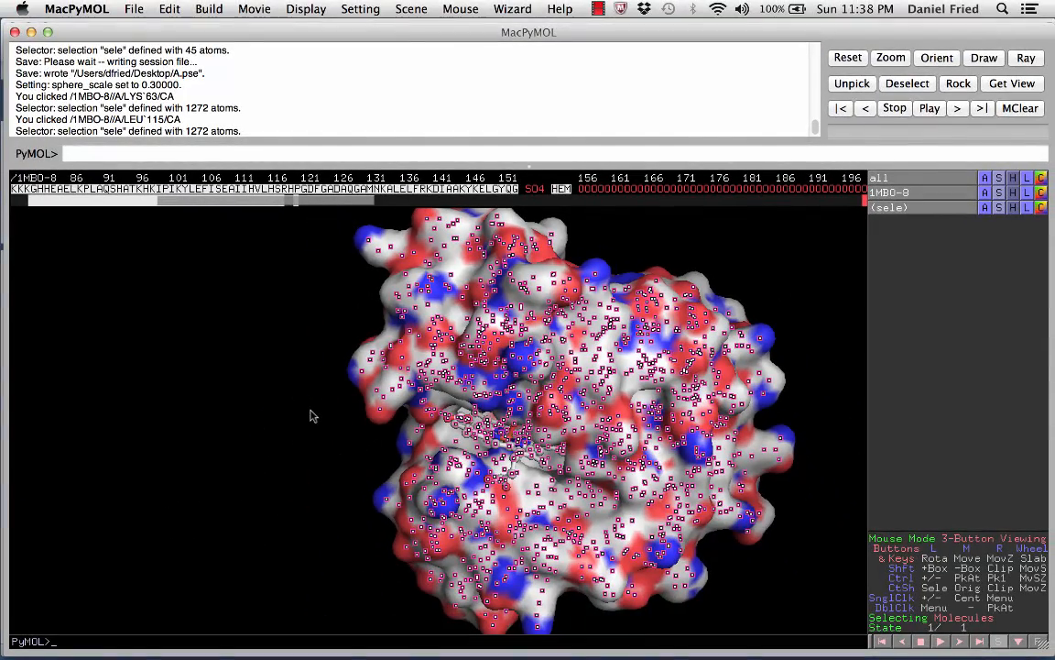
left_click(259, 348)
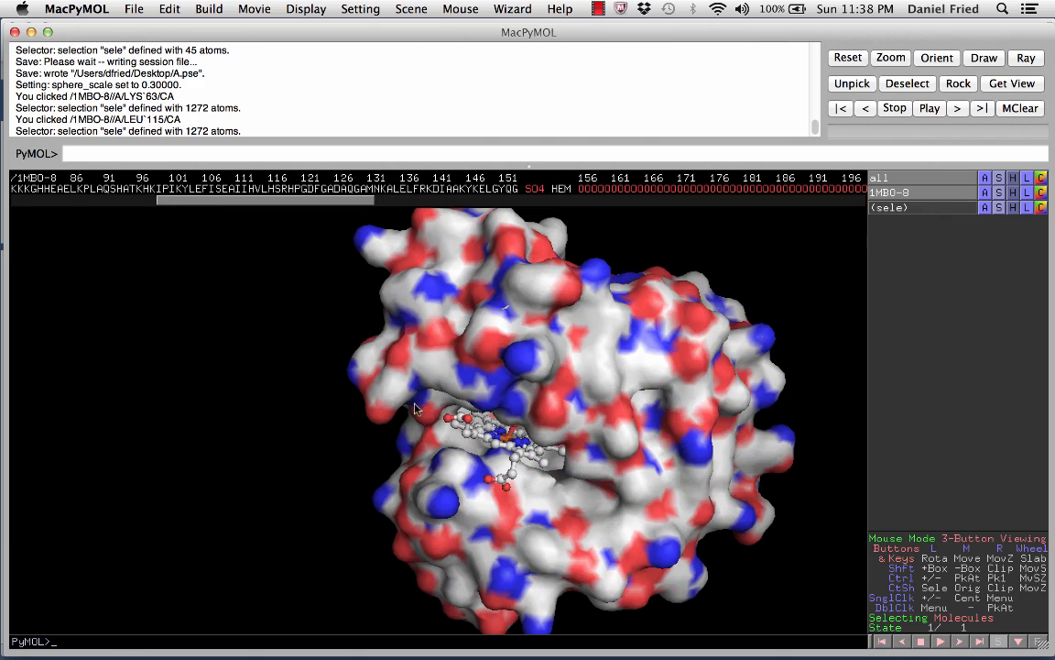
Examine the heme pocket in the molecular surface up close and from several angles
left_click_drag(377, 368, 428, 396)
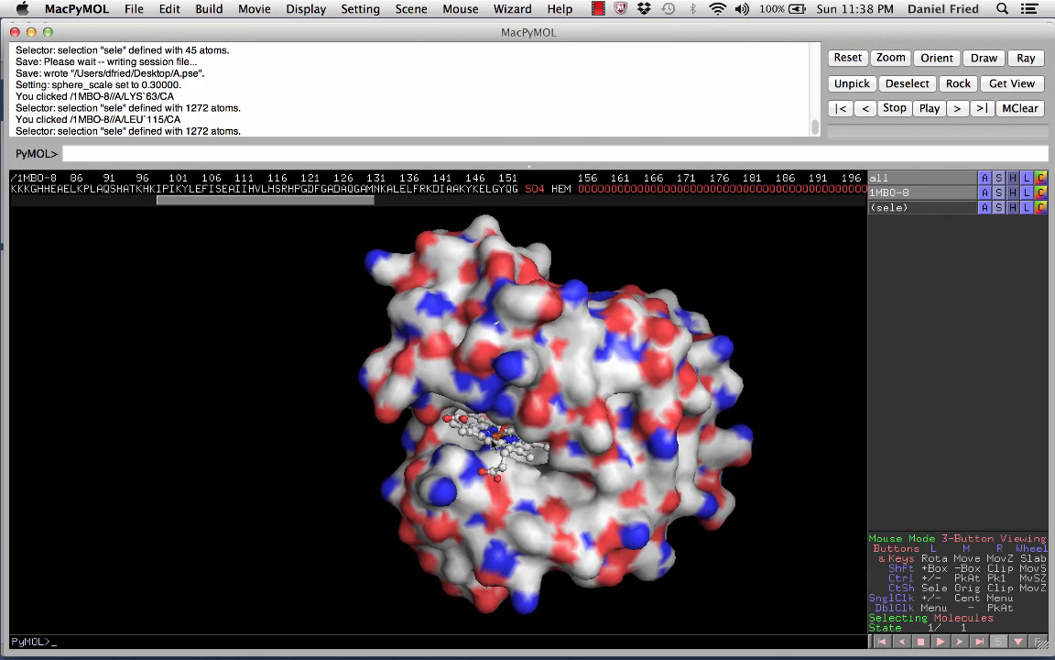
left_click_drag(614, 380, 431, 366)
right_click_drag(513, 412, 607, 556)
left_click_drag(607, 556, 469, 377)
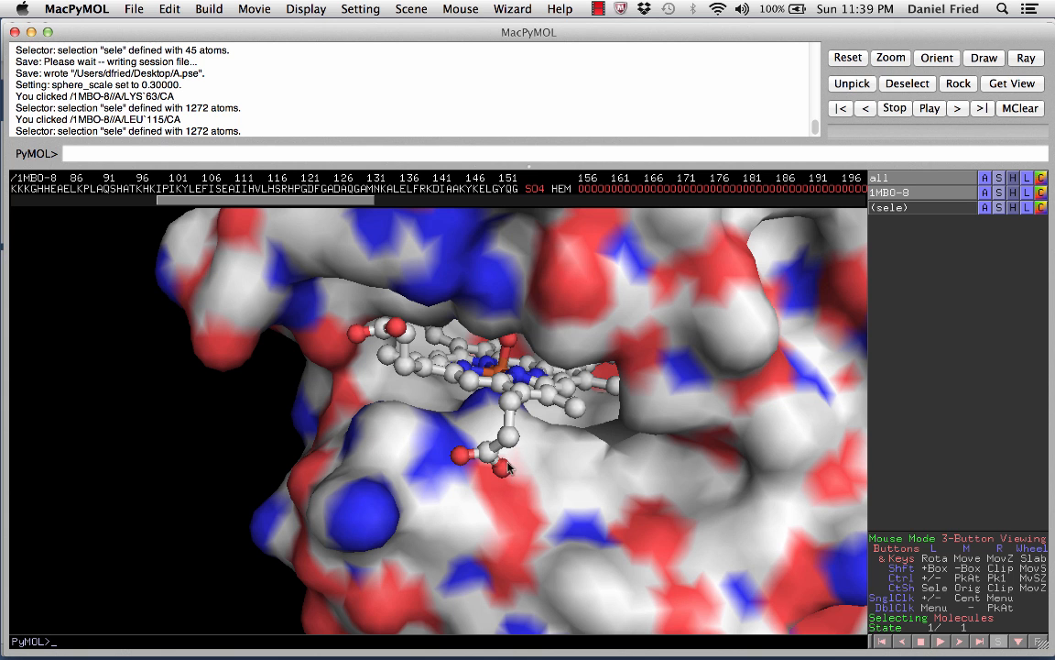
left_click_drag(432, 399, 525, 491)
right_click_drag(524, 490, 371, 190)
middle_click_drag(428, 356, 431, 375)
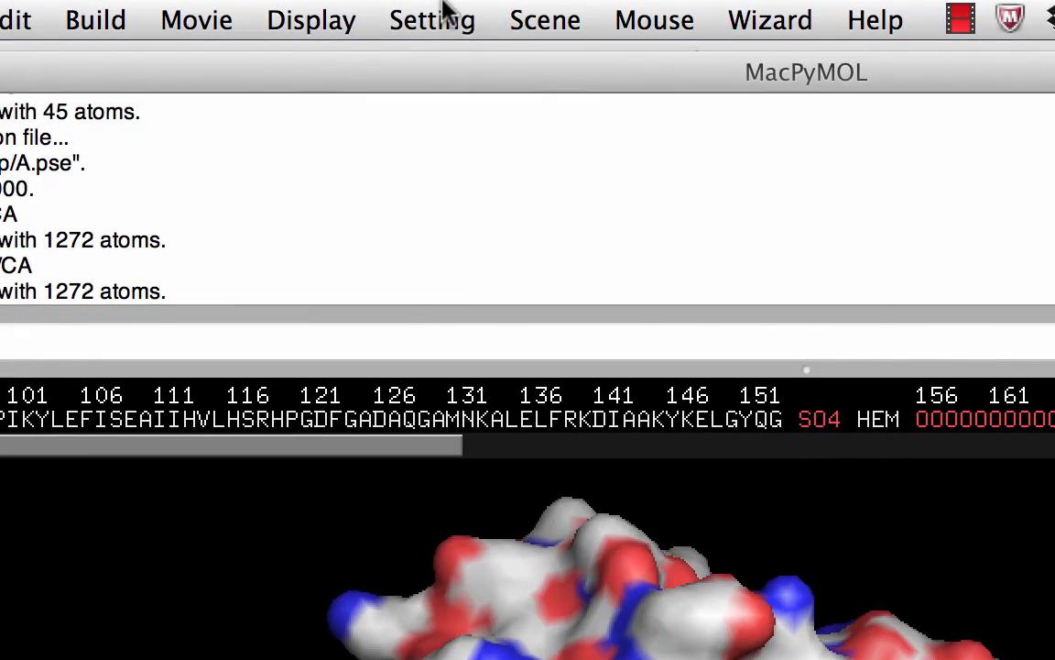
Set surface_color to white in the full settings list and close the list
left_click(361, 9)
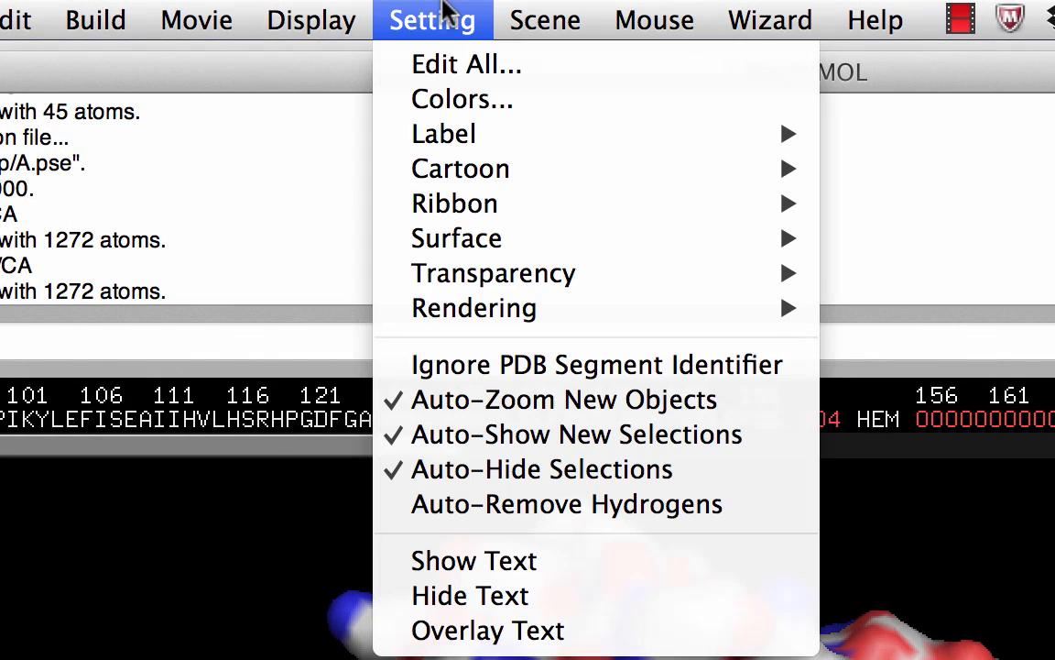
left_click(467, 66)
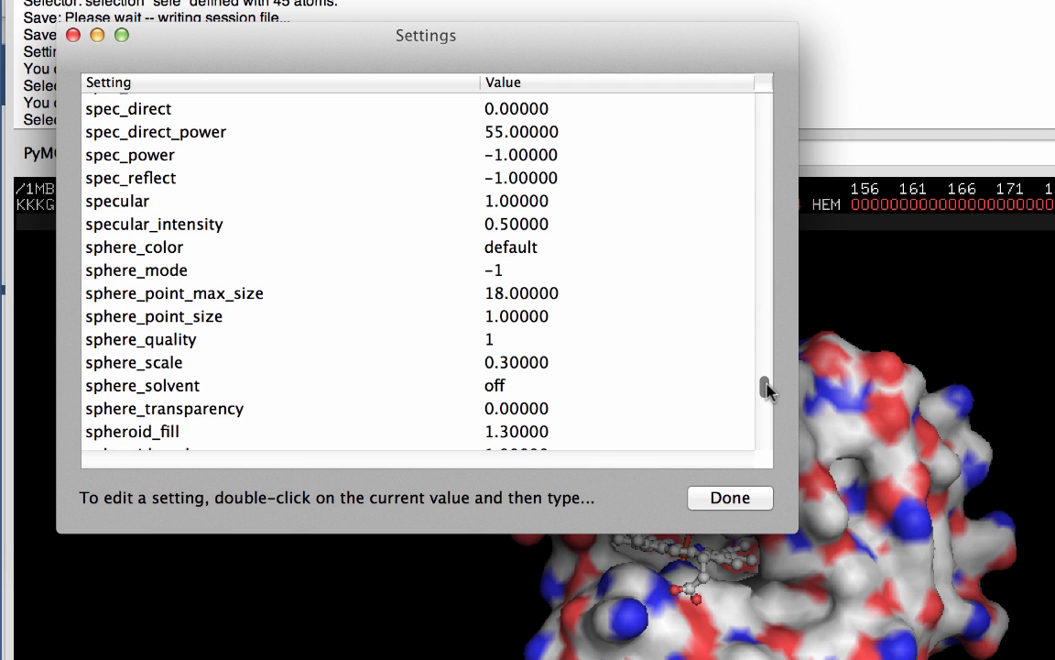
left_click_drag(767, 390, 770, 421)
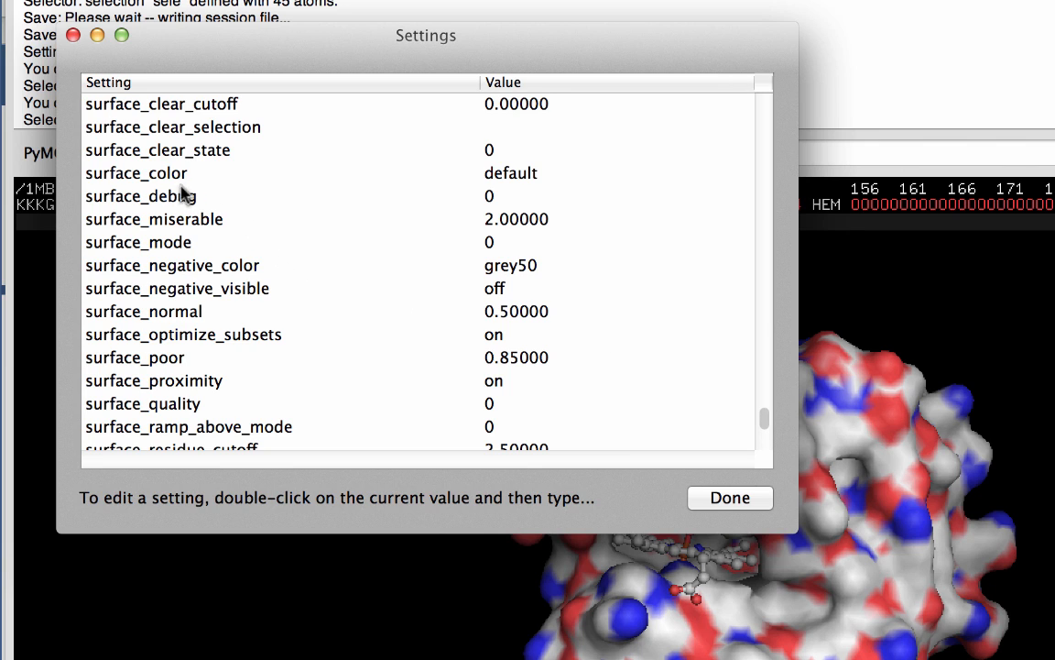
left_click(162, 171)
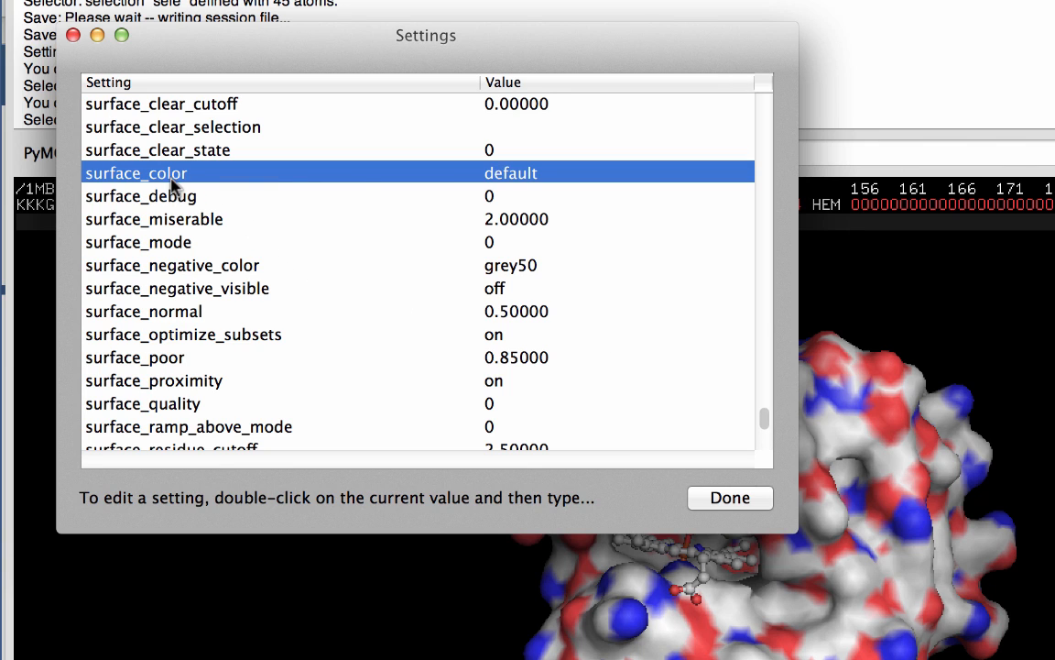
double_click(503, 176)
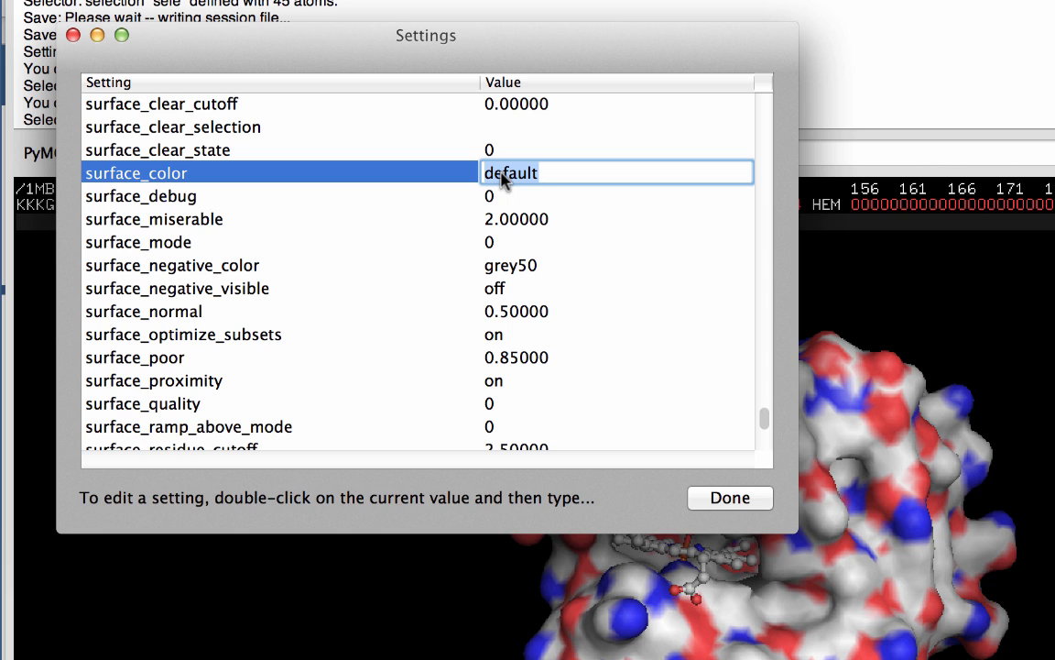
type("white")
key("Return")
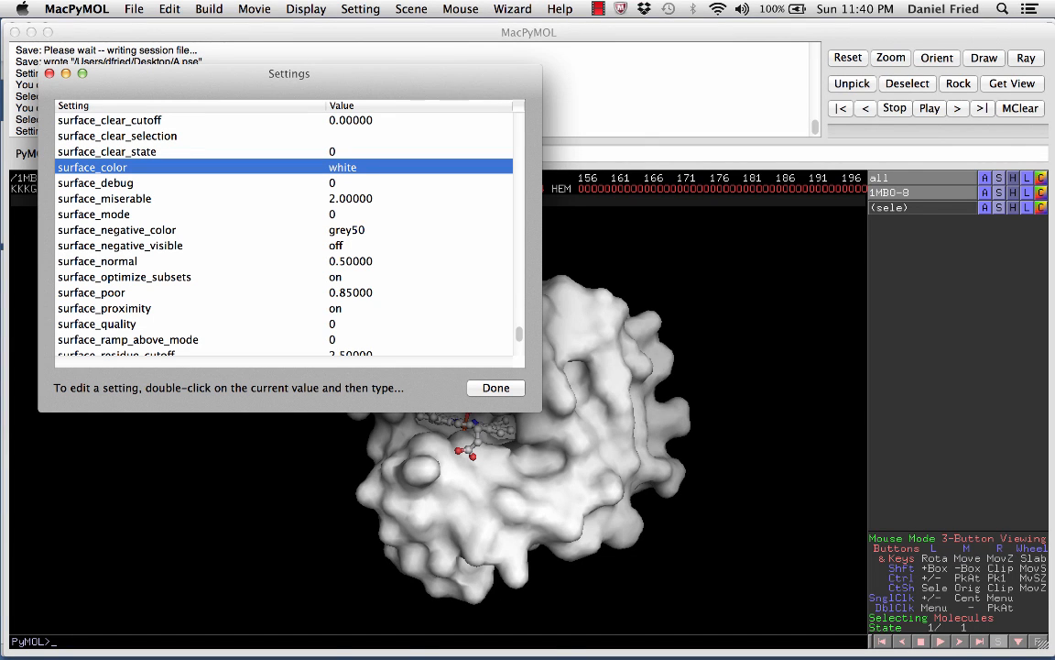
left_click(495, 388)
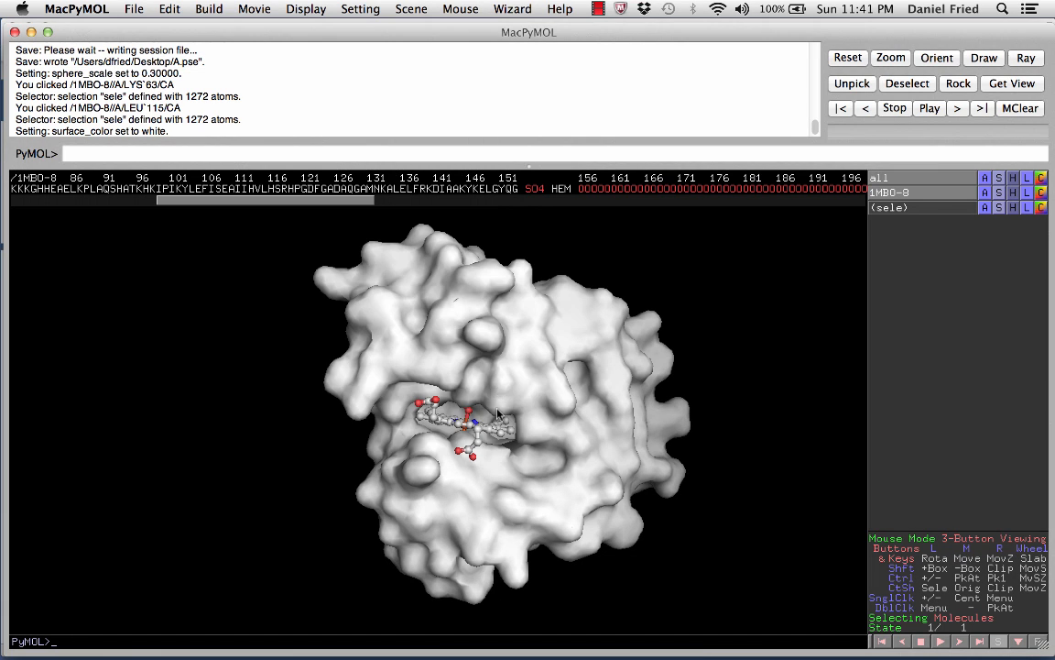
Select the whole molecule through the sequence and set the surface transparency to 40%
left_click_drag(466, 516, 371, 395)
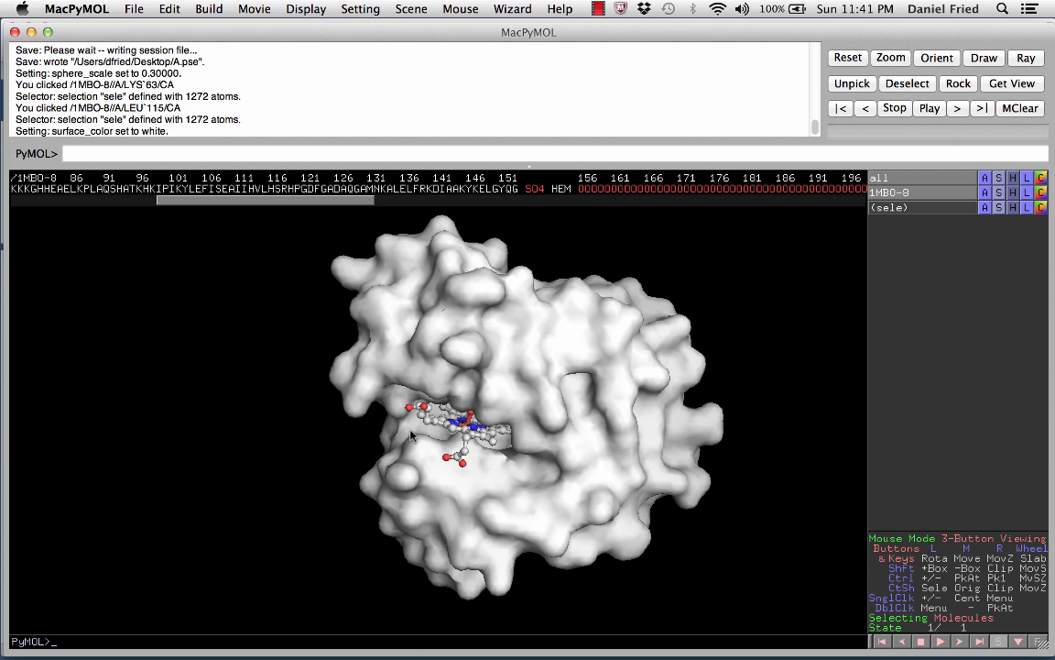
left_click_drag(464, 369, 528, 419)
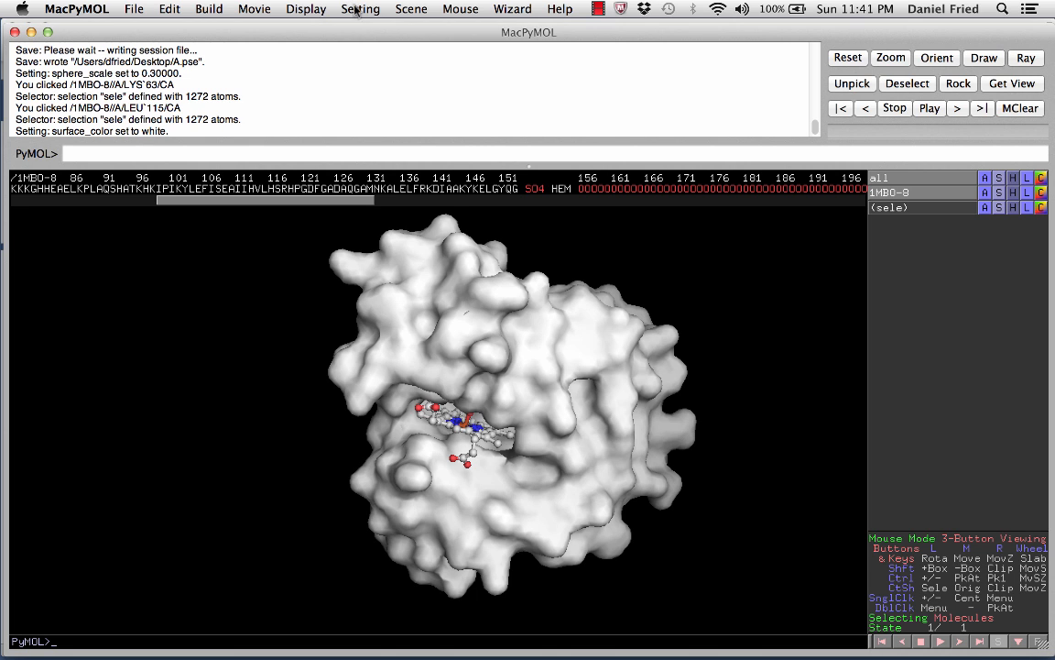
left_click(442, 188)
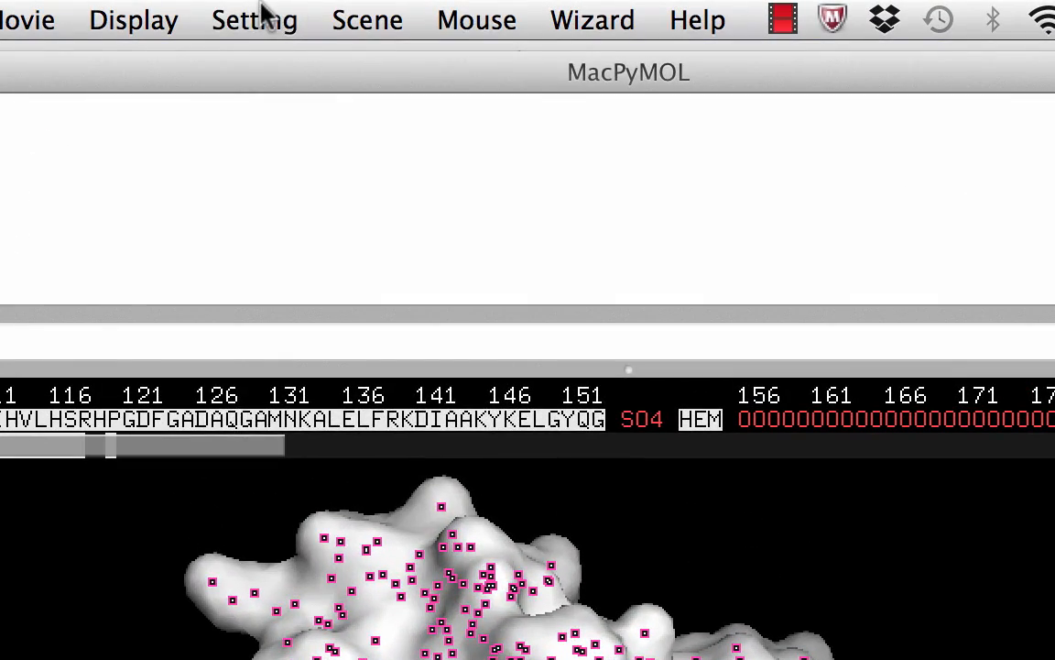
left_click(263, 16)
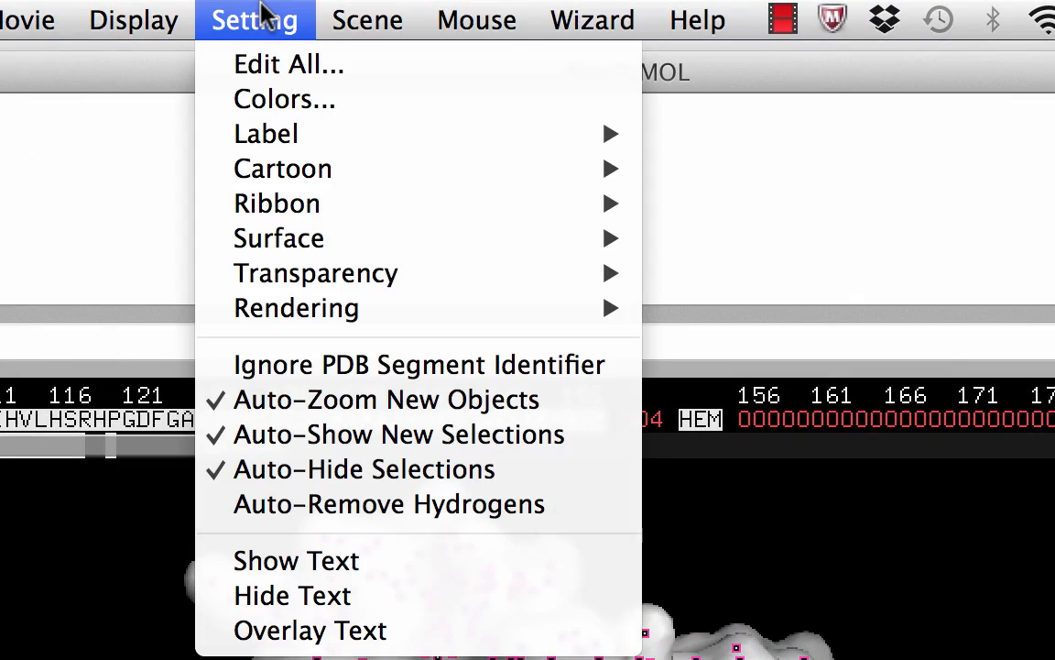
mouse_move(414, 278)
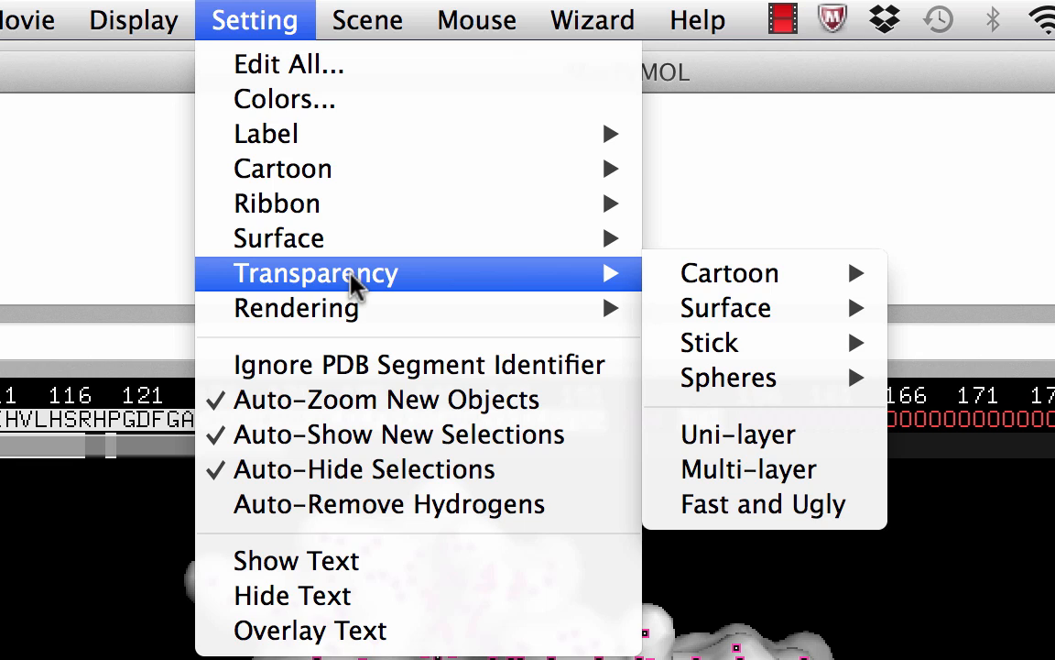
mouse_move(733, 288)
mouse_move(756, 304)
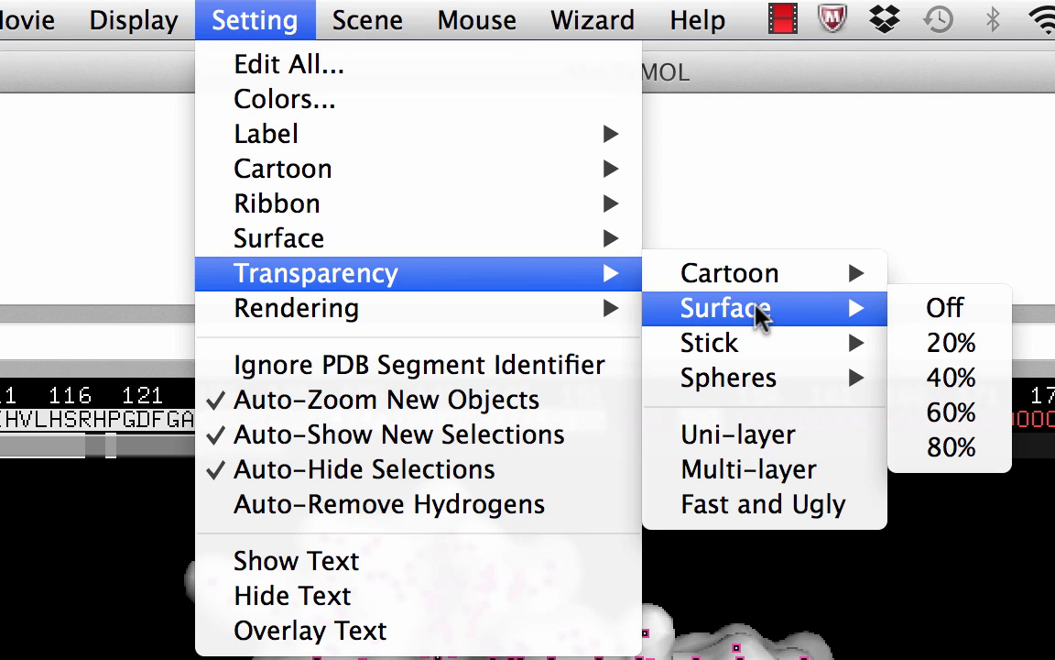
left_click(929, 389)
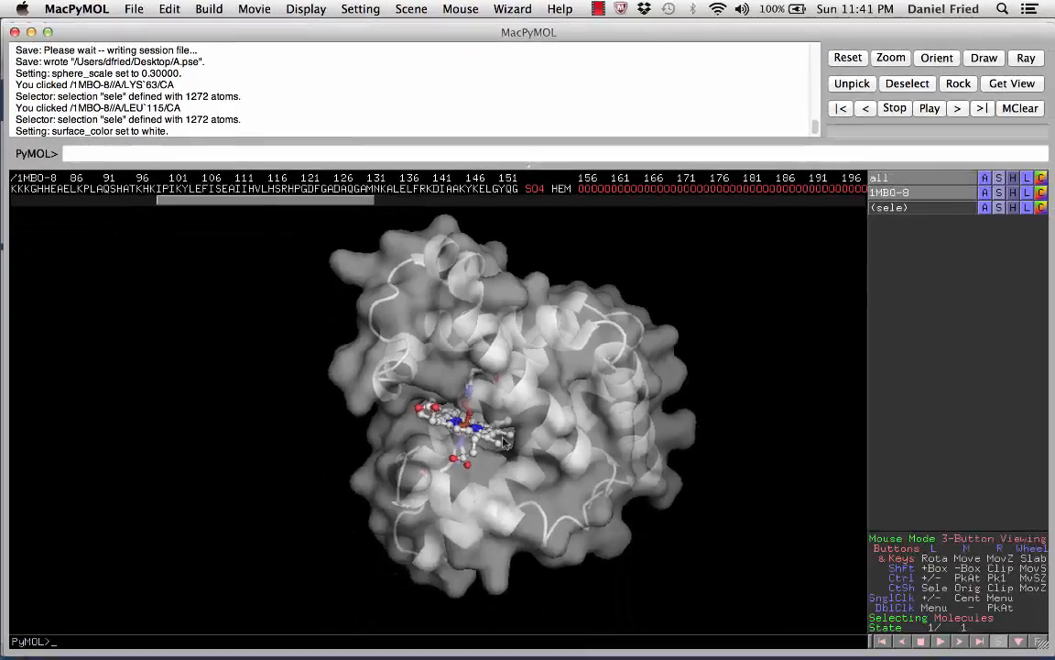
Save the session on the Desktop as Myoglobin.pse, replacing the existing file
left_click_drag(465, 659, 451, 659)
left_click_drag(447, 424, 578, 425)
mouse_move(577, 426)
right_mouse_down()
mouse_move(546, 472)
mouse_move(548, 385)
mouse_move(578, 436)
right_mouse_up()
left_click_drag(578, 440, 504, 403)
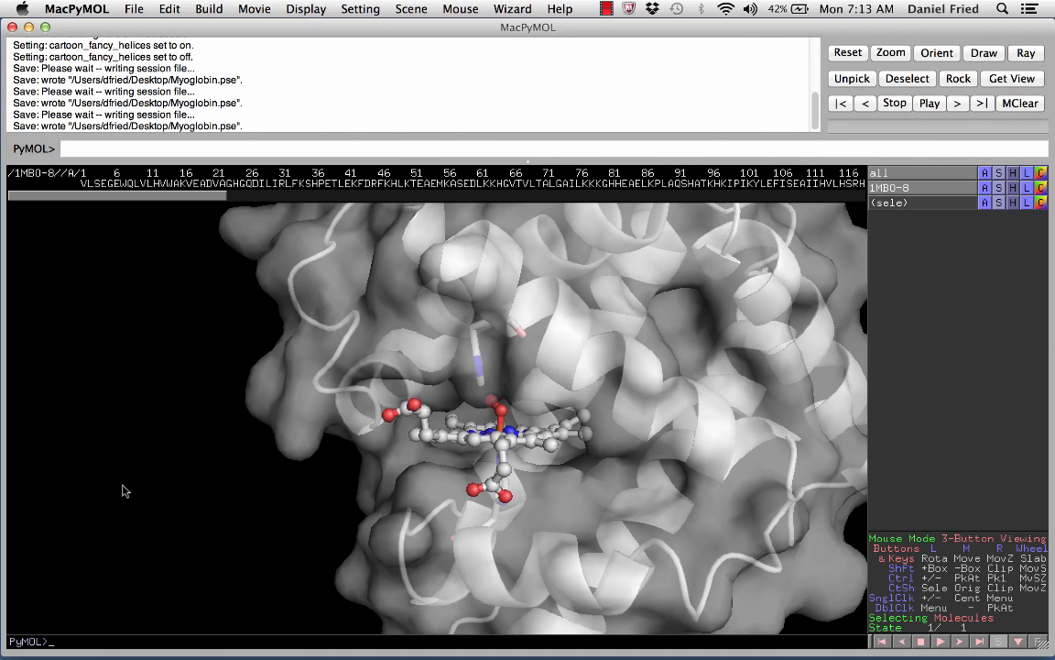
left_click(134, 9)
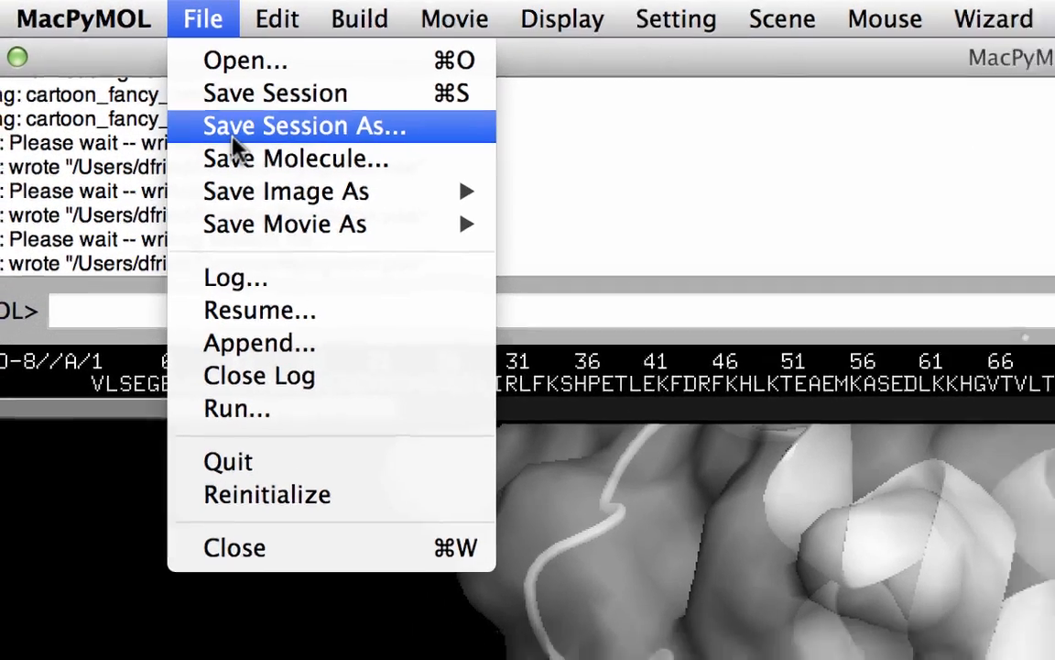
left_click(224, 127)
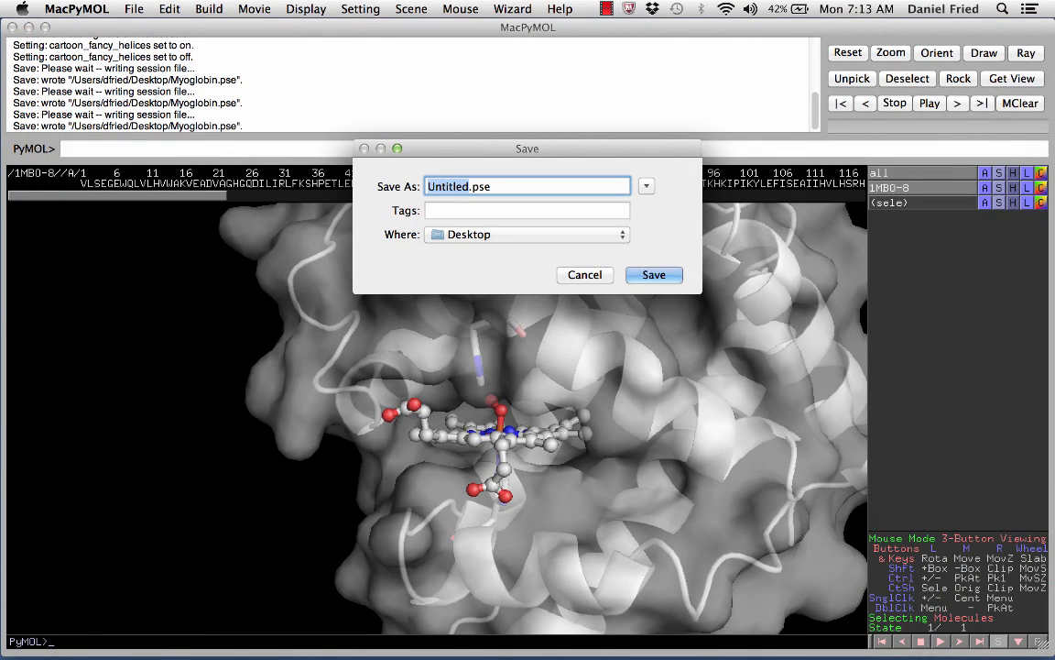
type("Myoglobin")
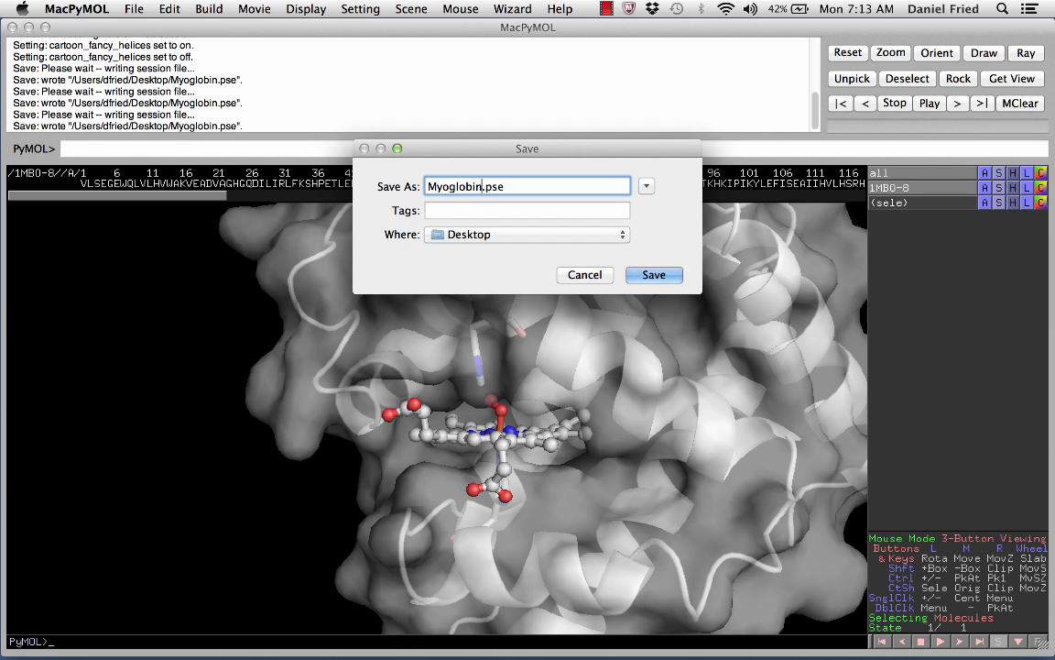
key("Return")
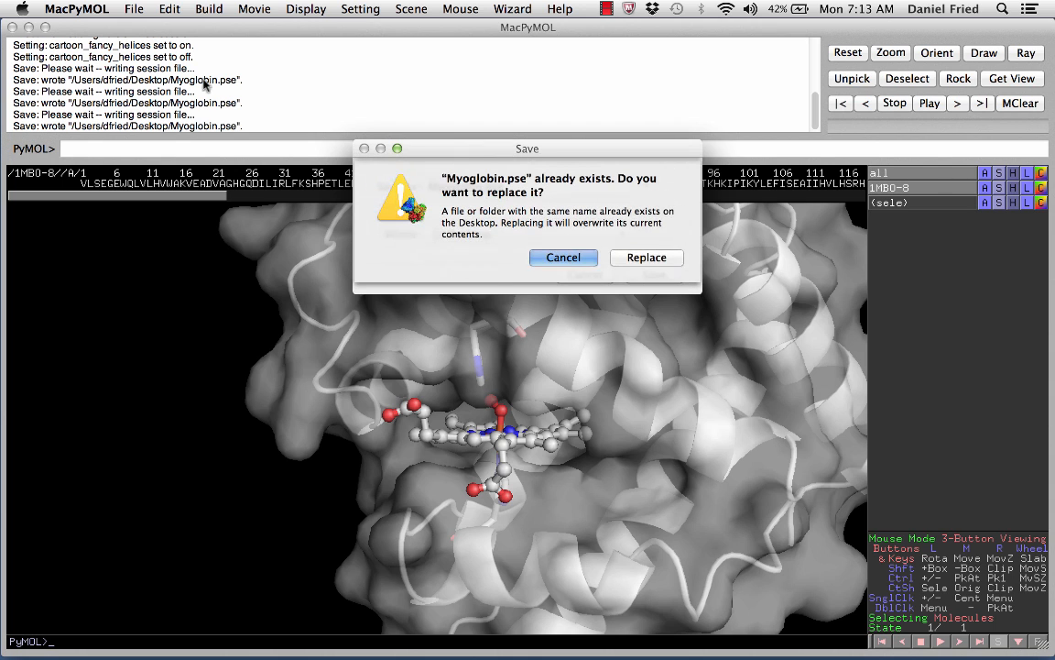
left_click(657, 260)
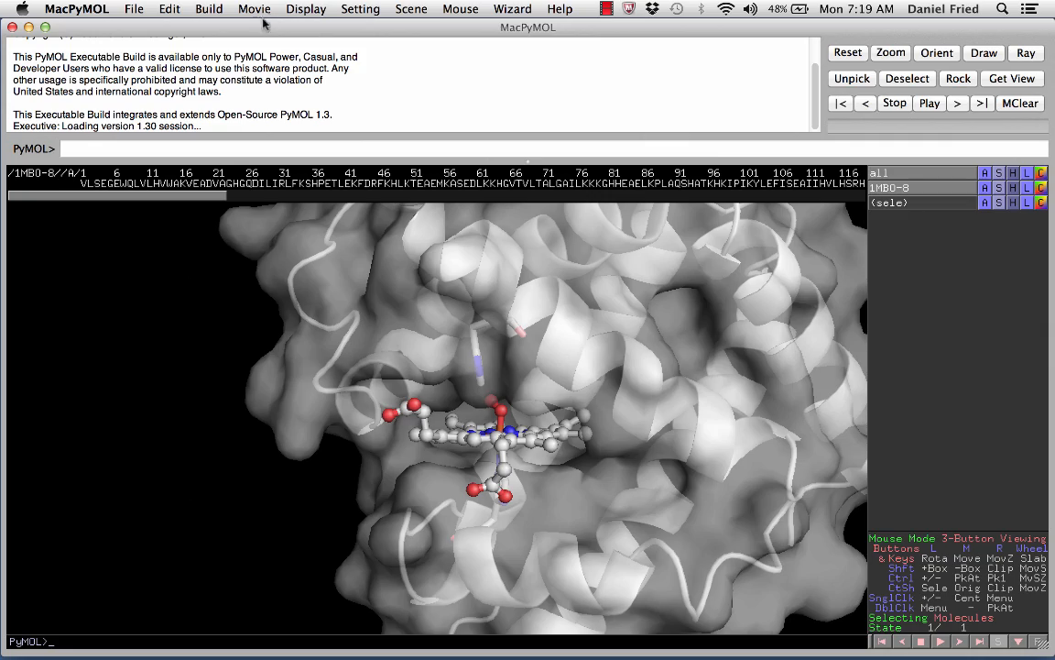
Set the display background to white
left_click(306, 9)
mouse_move(310, 144)
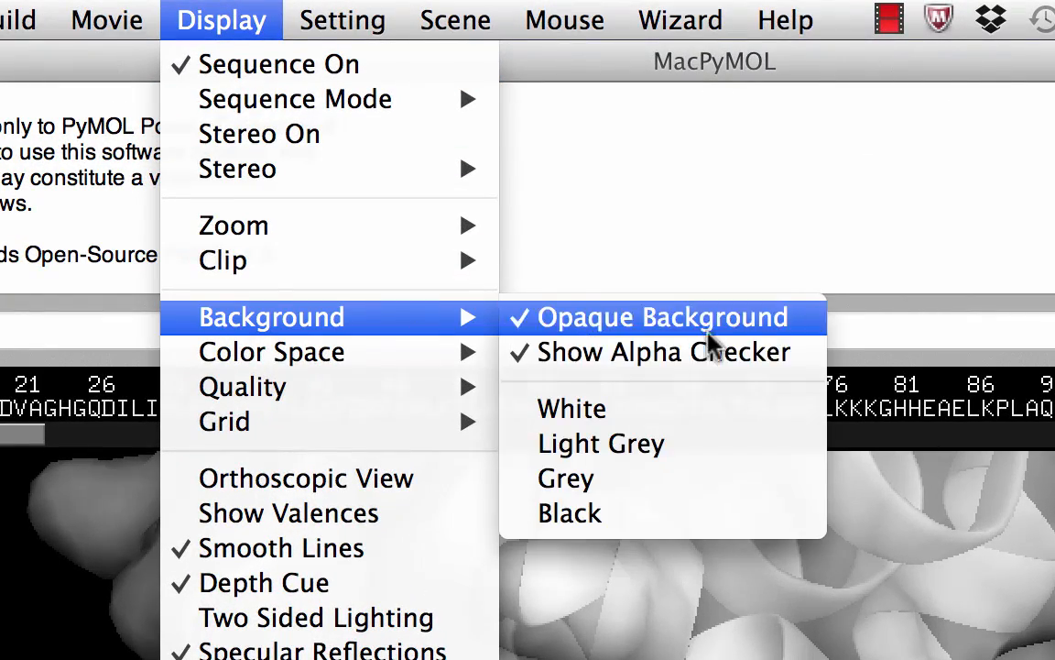
left_click(714, 424)
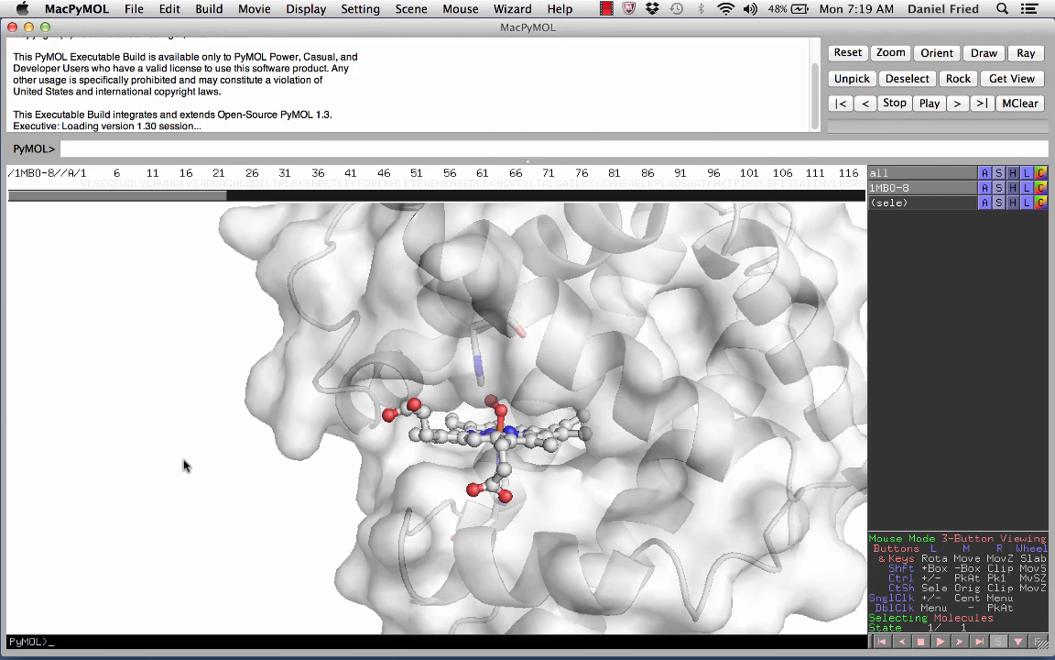
Examine the heme, its oxygen and the neighbouring histidines through the transparent surface from different angles
right_click_drag(183, 466, 527, 346)
right_click_drag(760, 408, 554, 443)
left_click_drag(554, 442, 505, 423)
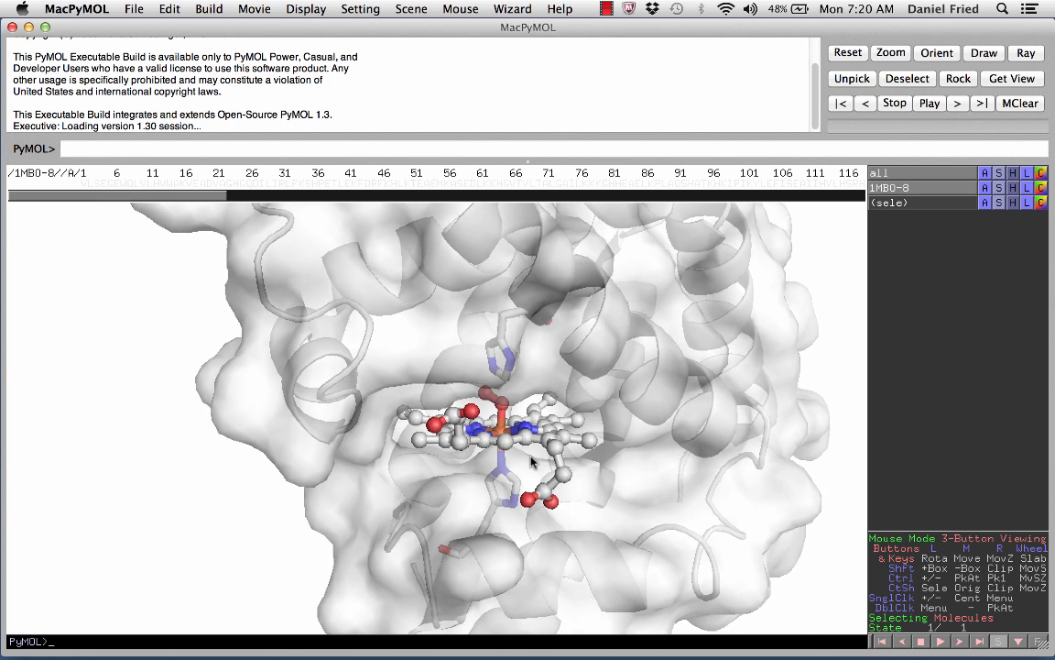
left_click_drag(488, 410, 488, 400)
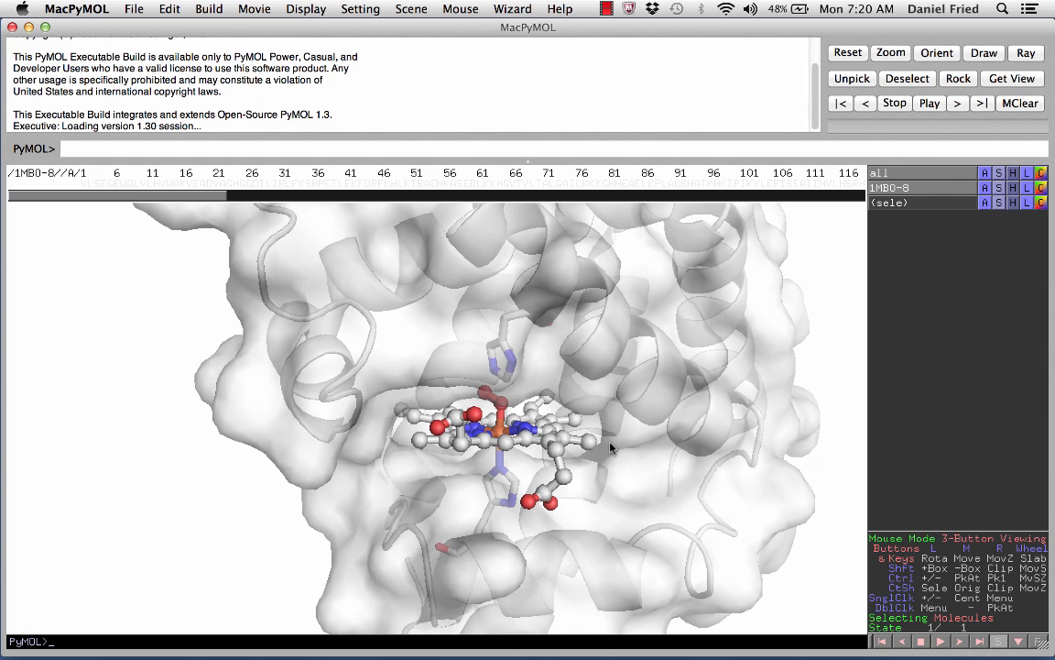
left_click_drag(615, 451, 512, 458)
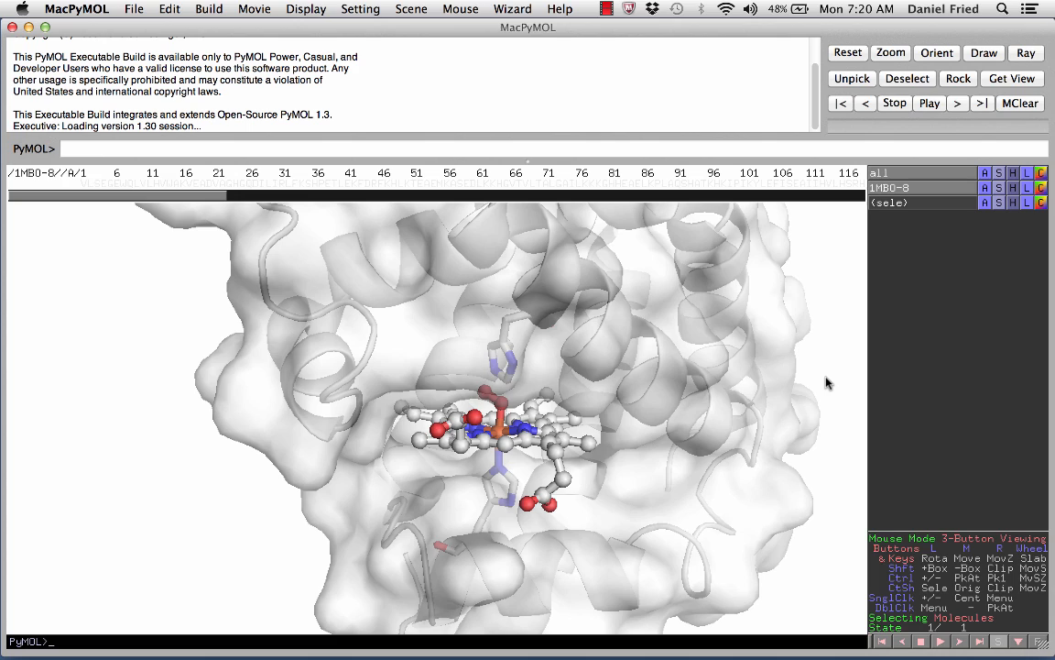
Ray-trace the heme close-up and save the rendered image on the Desktop as a PNG named Myoglobin picture
left_click_drag(826, 382, 562, 376)
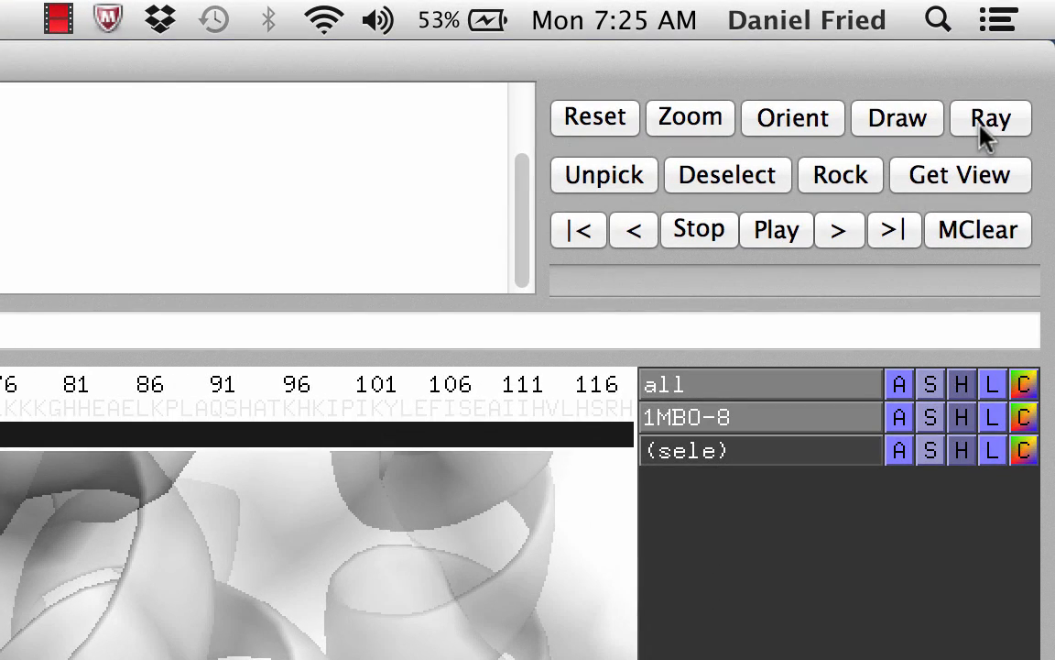
left_click(1024, 56)
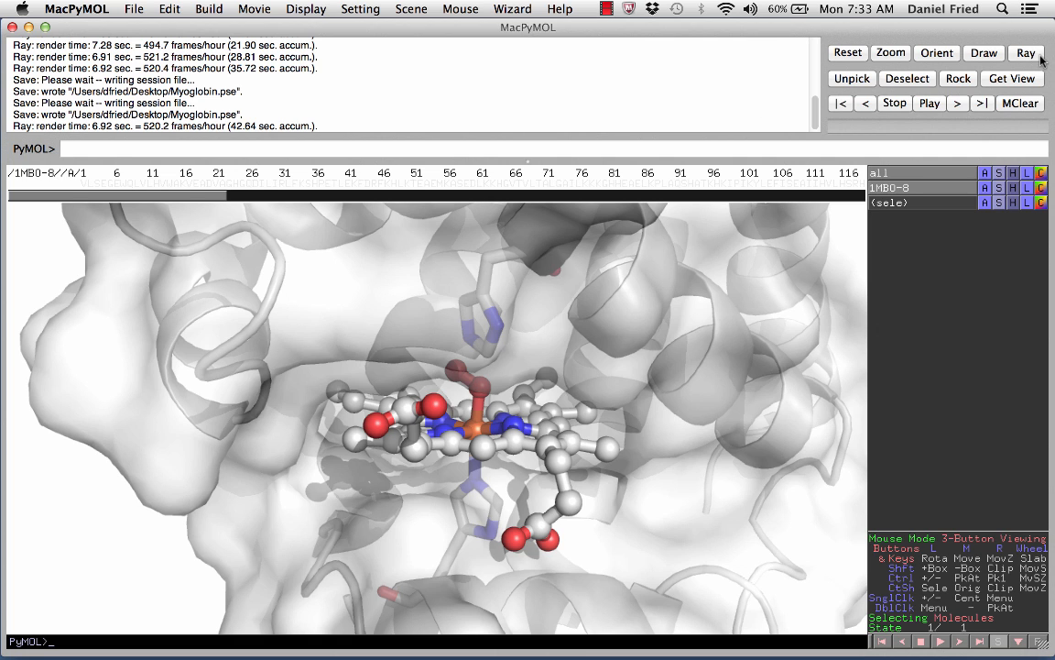
left_click(134, 9)
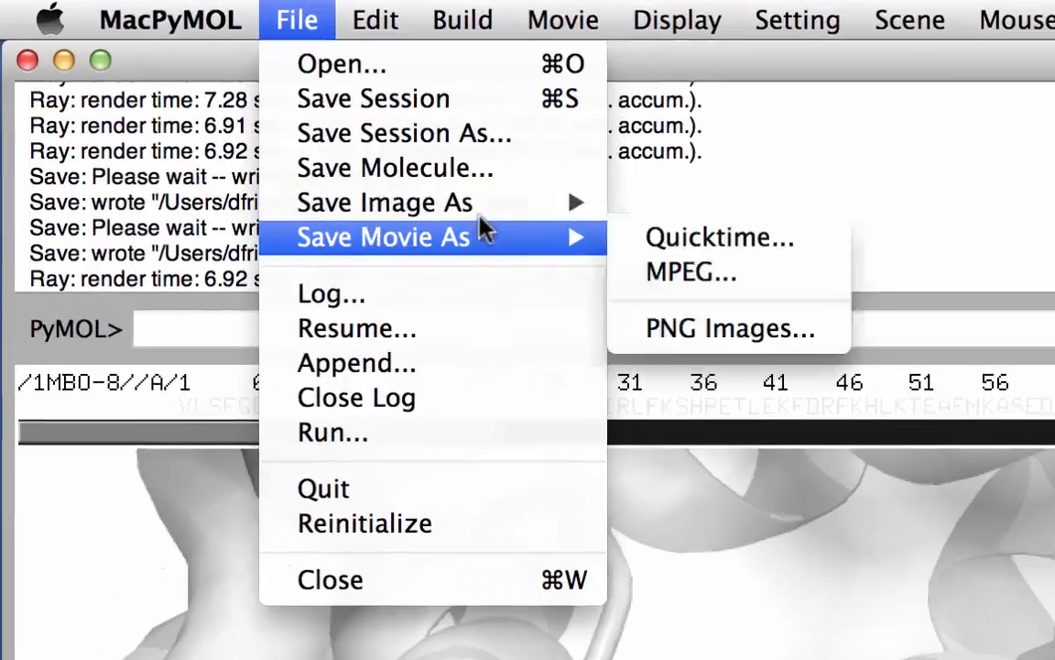
mouse_move(333, 135)
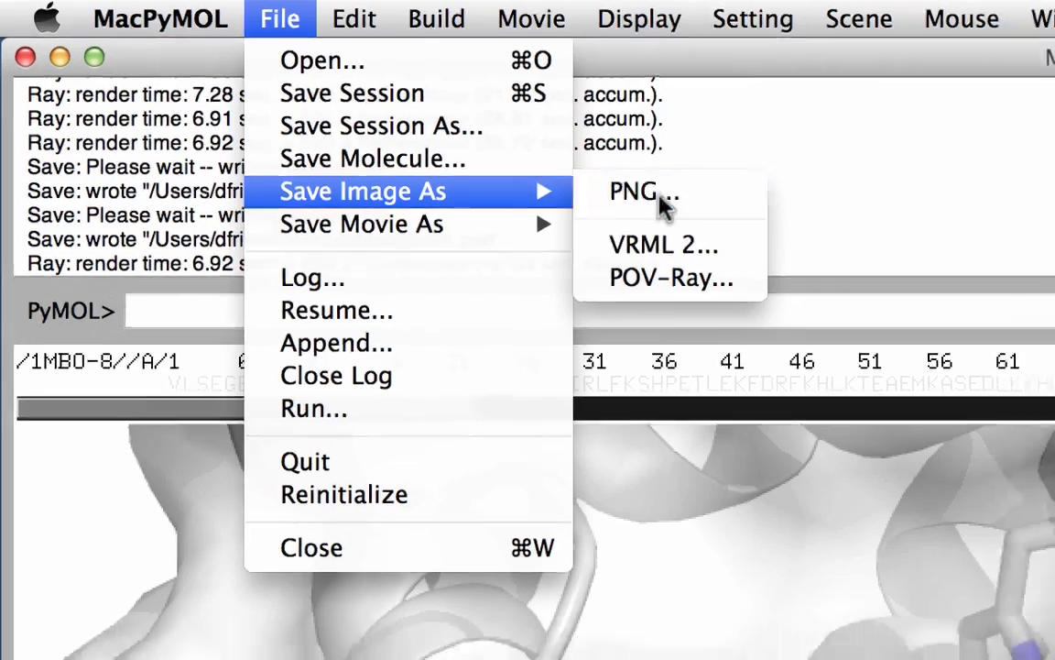
left_click(701, 205)
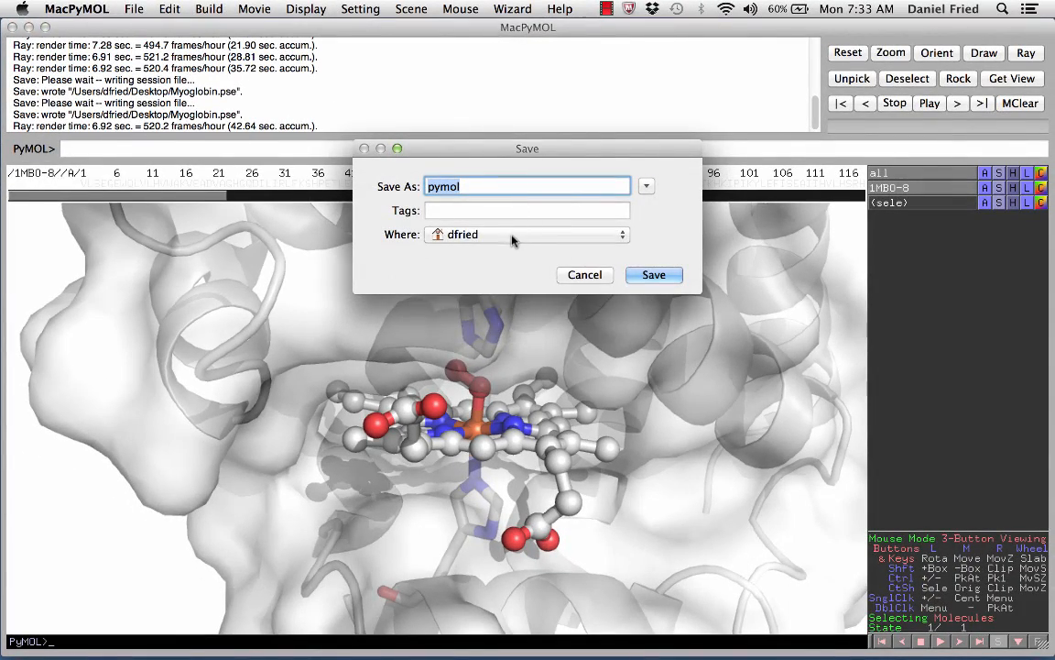
left_click(512, 236)
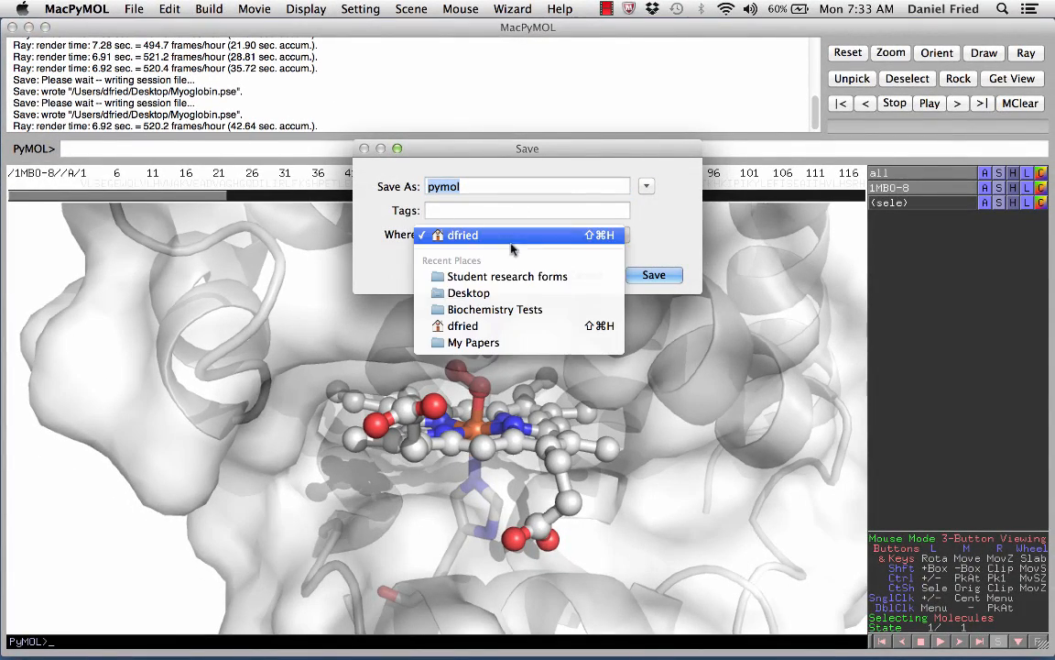
left_click(512, 294)
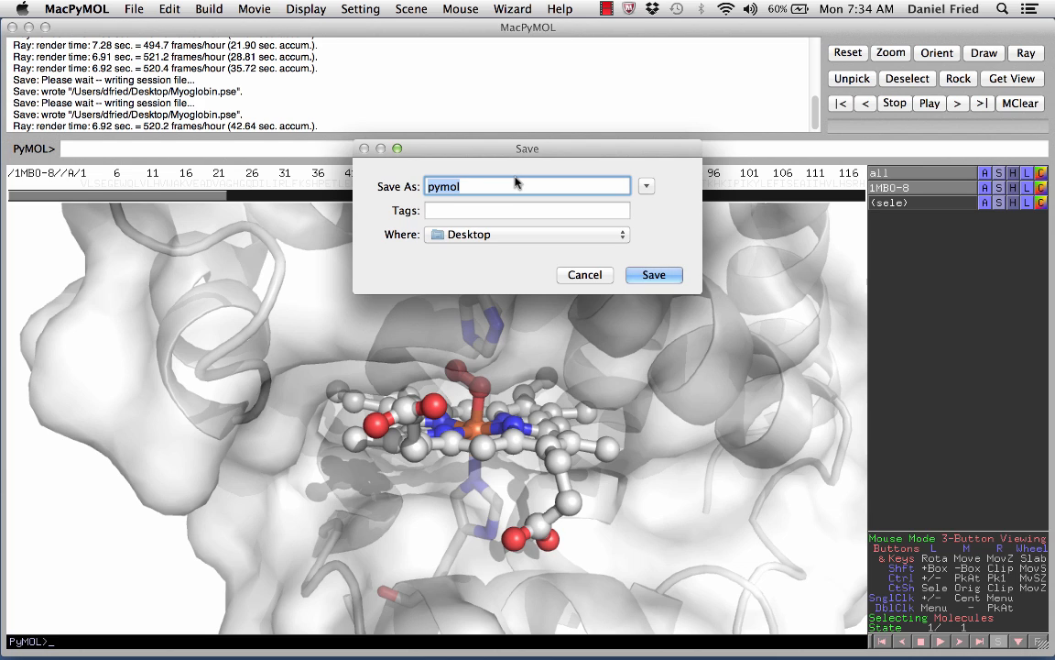
type("Myoglobin picture")
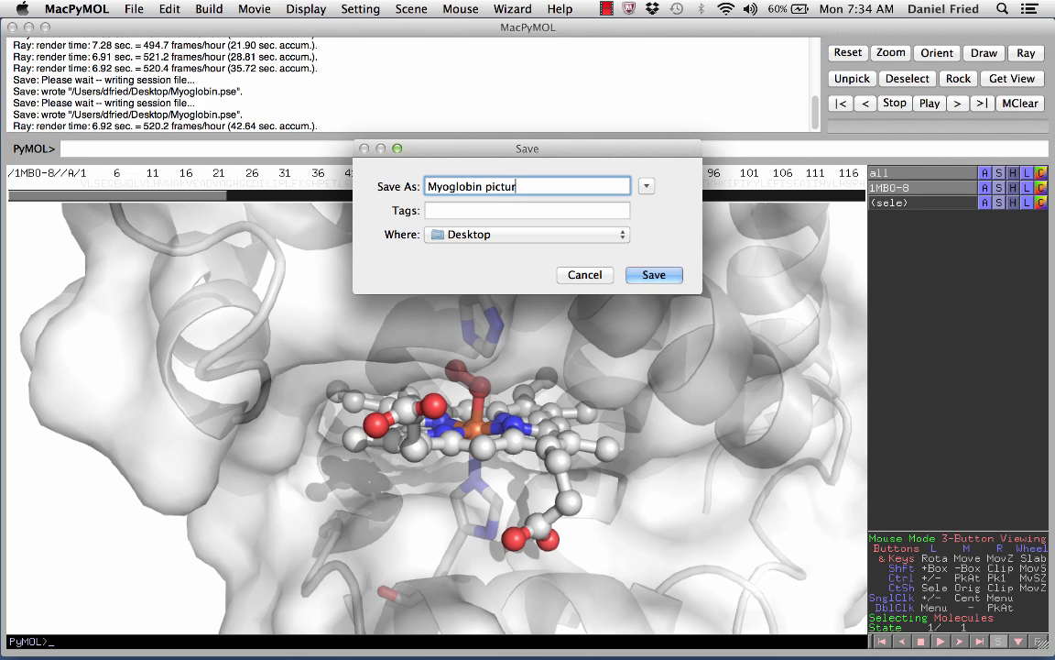
left_click(655, 279)
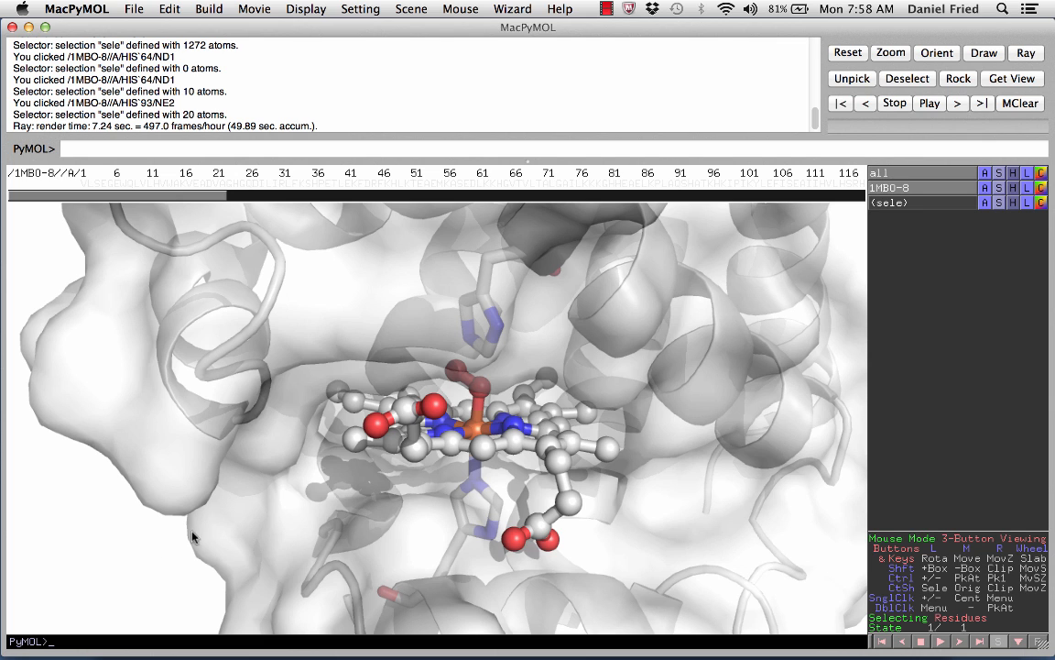
Switch to Word and insert Myoglobin picture.png from the Desktop above the Figure 1 caption
mouse_move(398, 652)
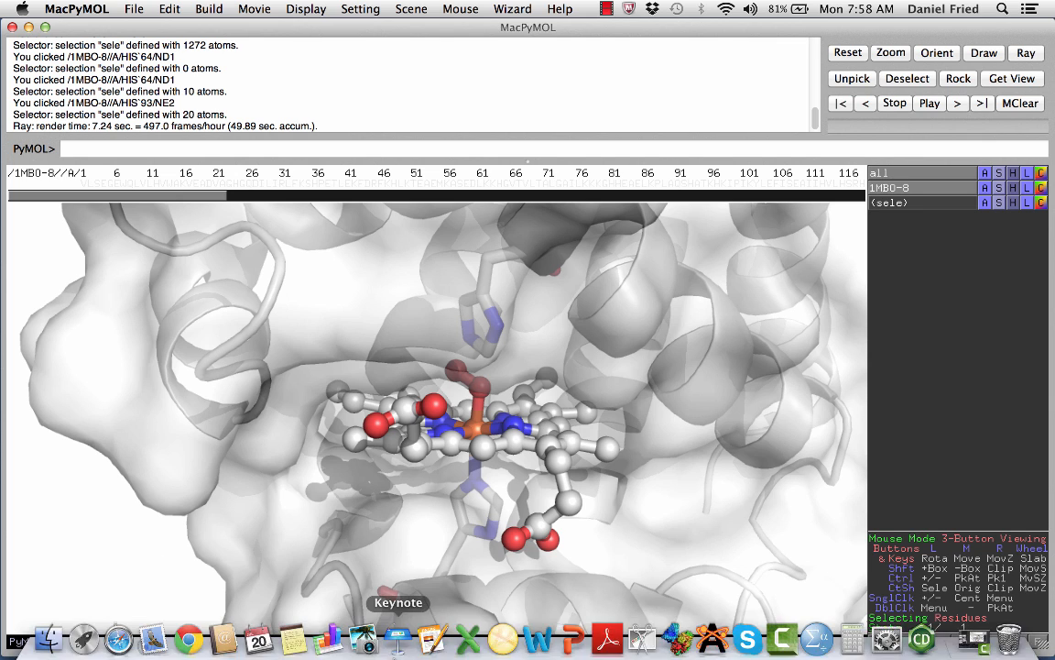
left_click(538, 634)
left_click(234, 8)
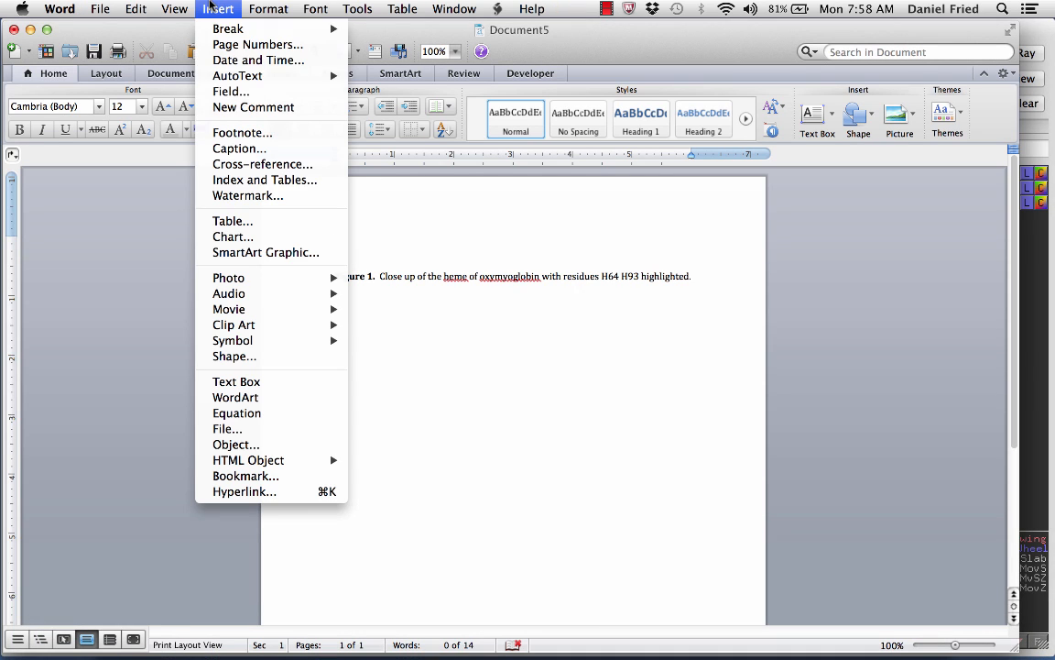
mouse_move(240, 277)
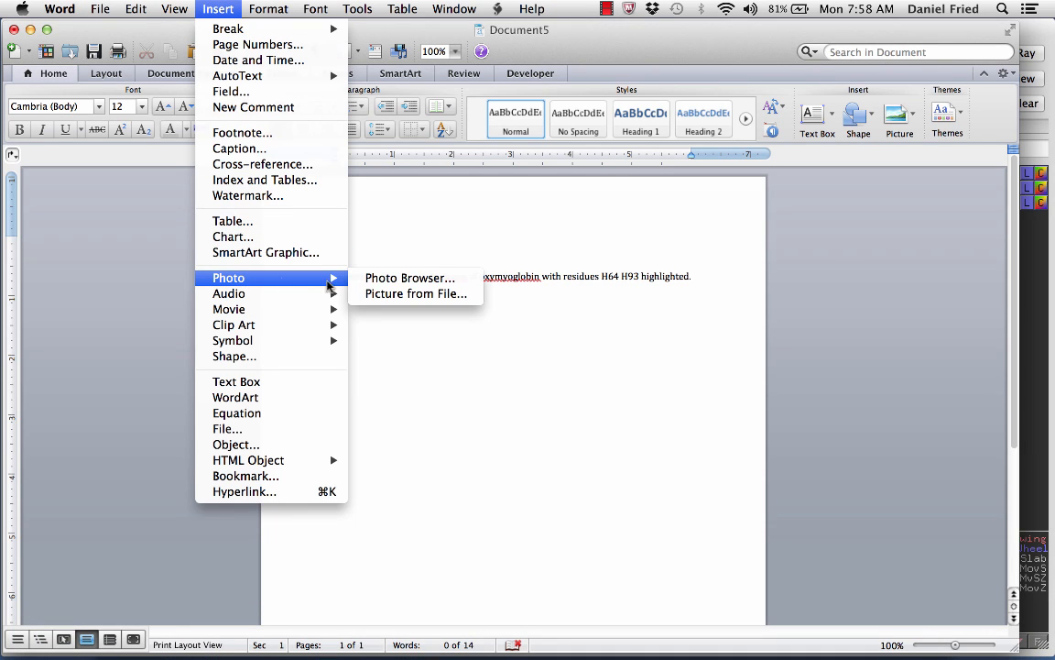
left_click(388, 294)
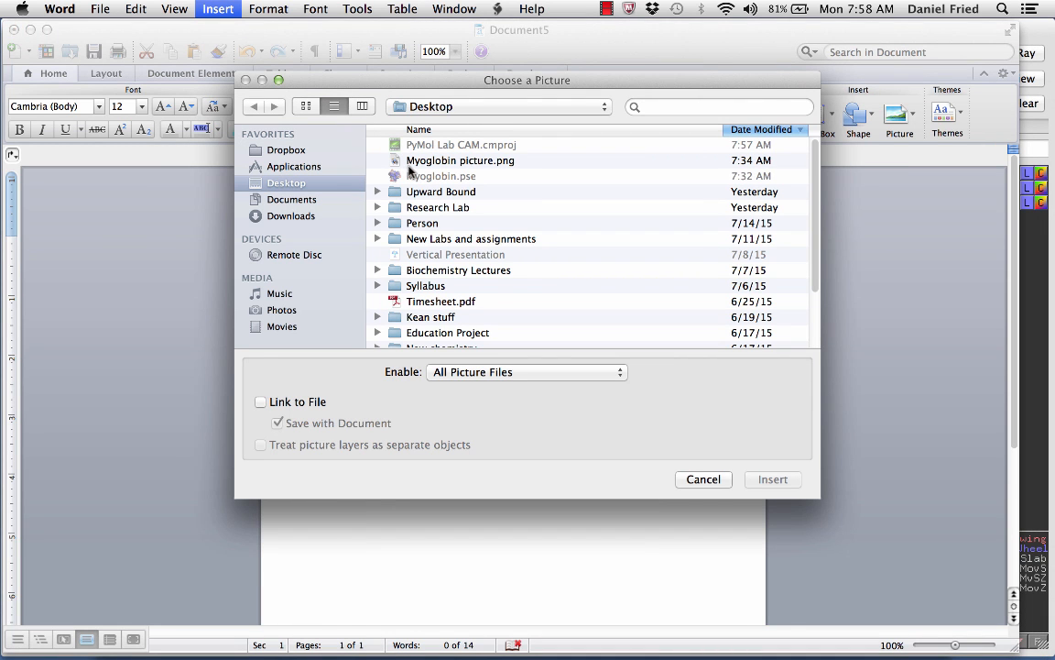
left_click(430, 161)
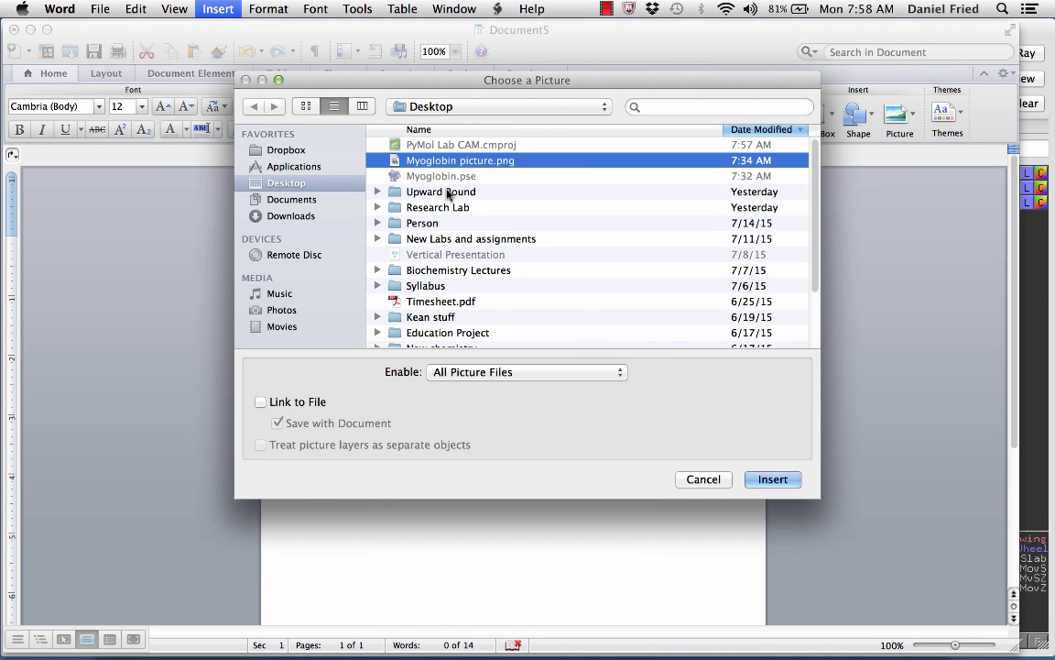
left_click(770, 479)
left_click(507, 475)
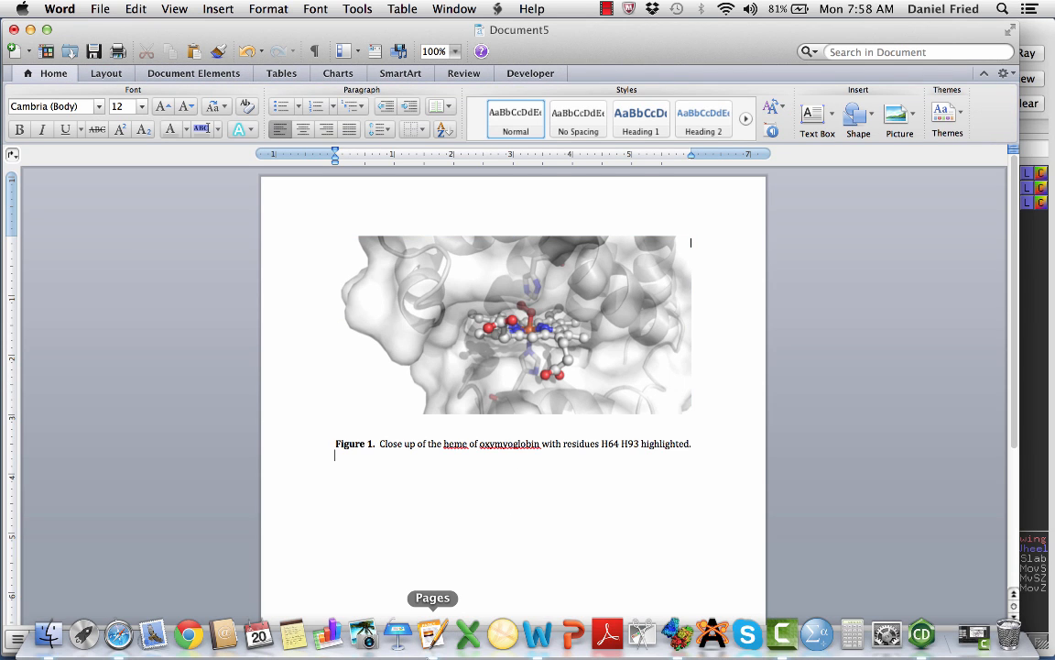
Switch to Pages and insert Myoglobin picture.png from the Desktop on the empty line above the Figure 1 caption
left_click(433, 632)
left_click(178, 167)
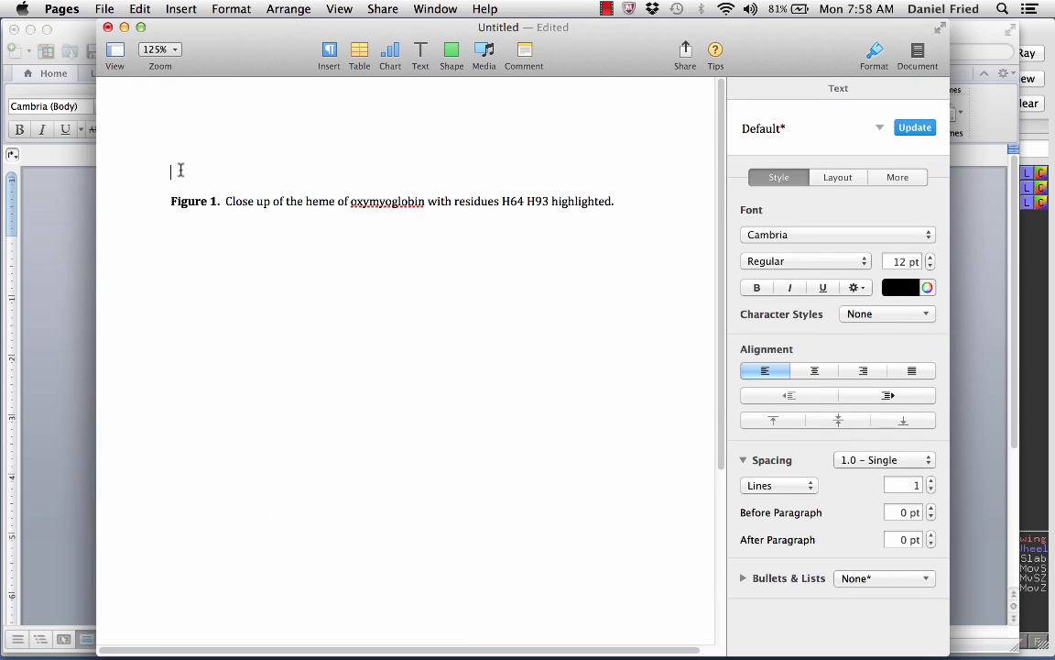
left_click(174, 8)
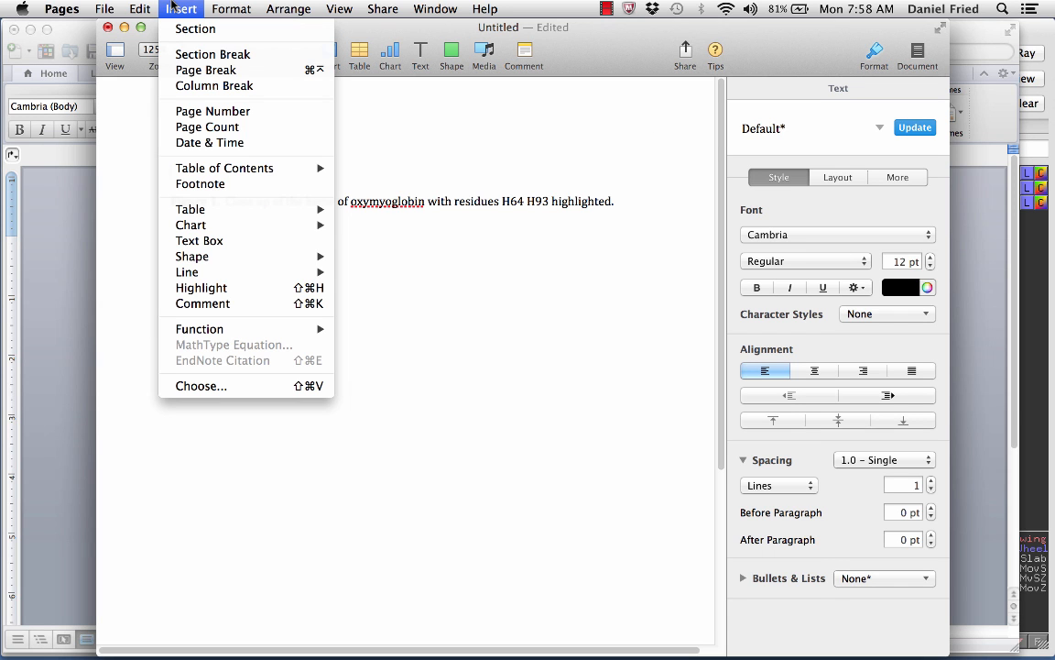
left_click(203, 386)
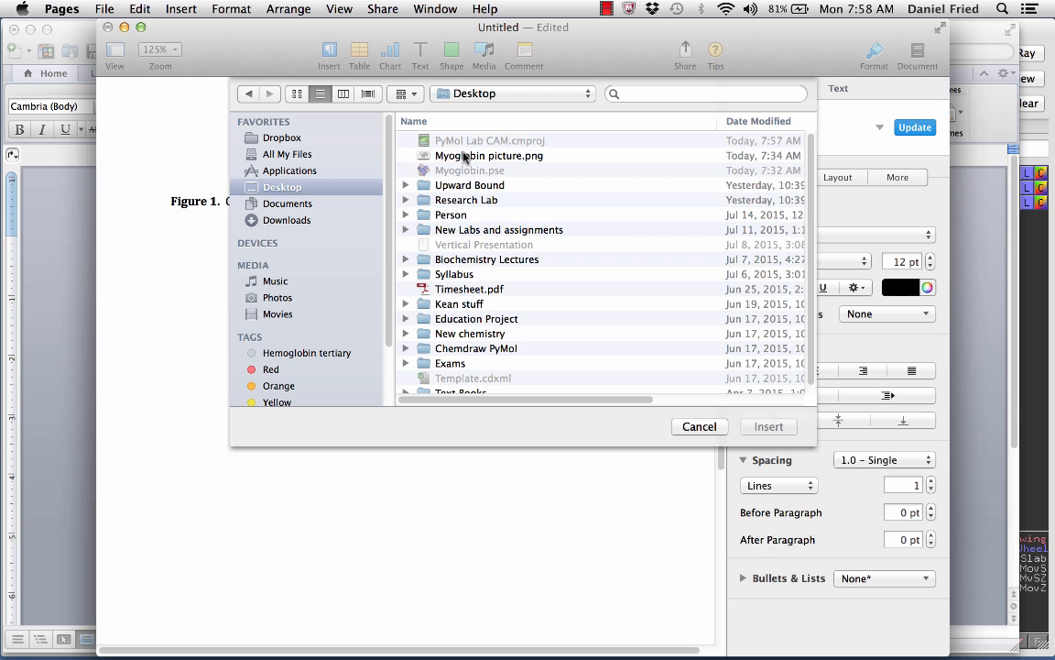
left_click(463, 157)
key("Return")
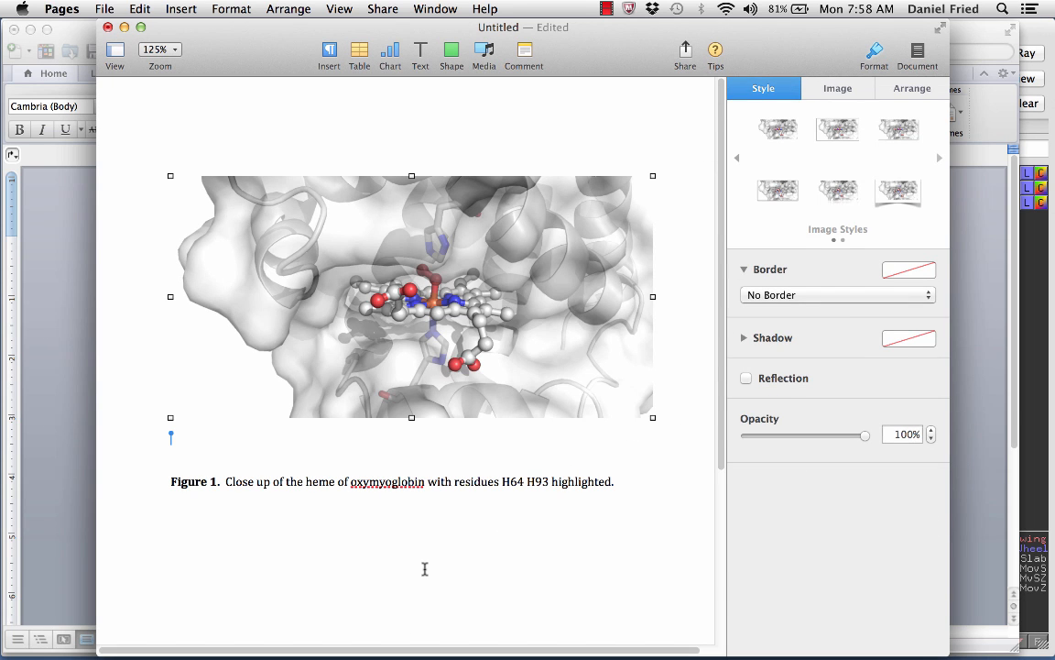
Remove the extra blank space between the inserted picture and the Figure 1 caption
left_click(424, 560)
left_click(267, 463)
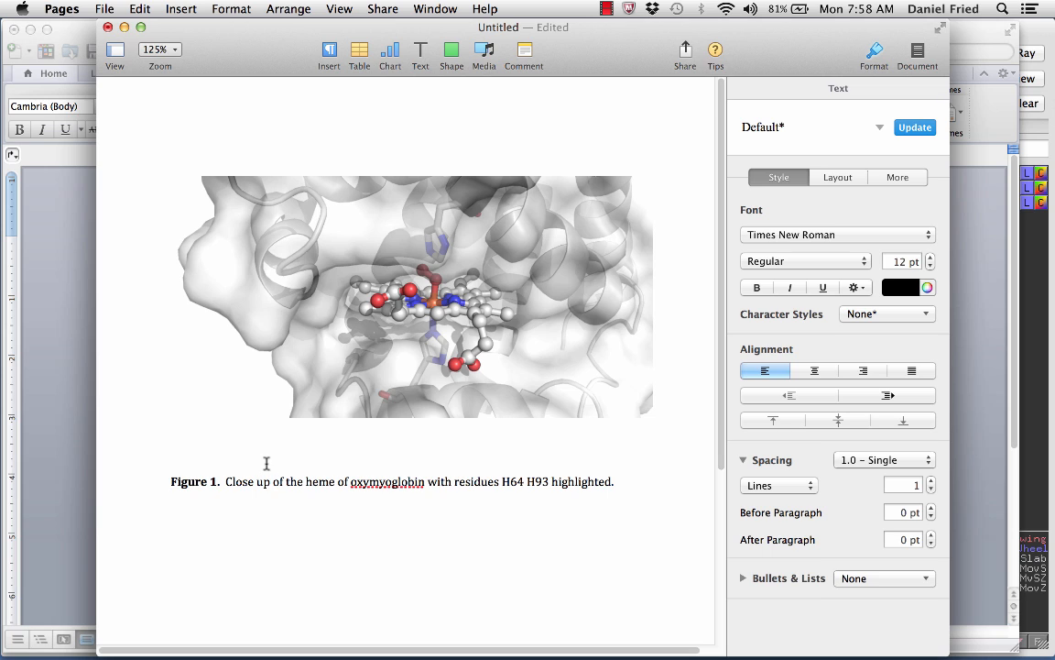
key("Delete")
left_click(271, 466)
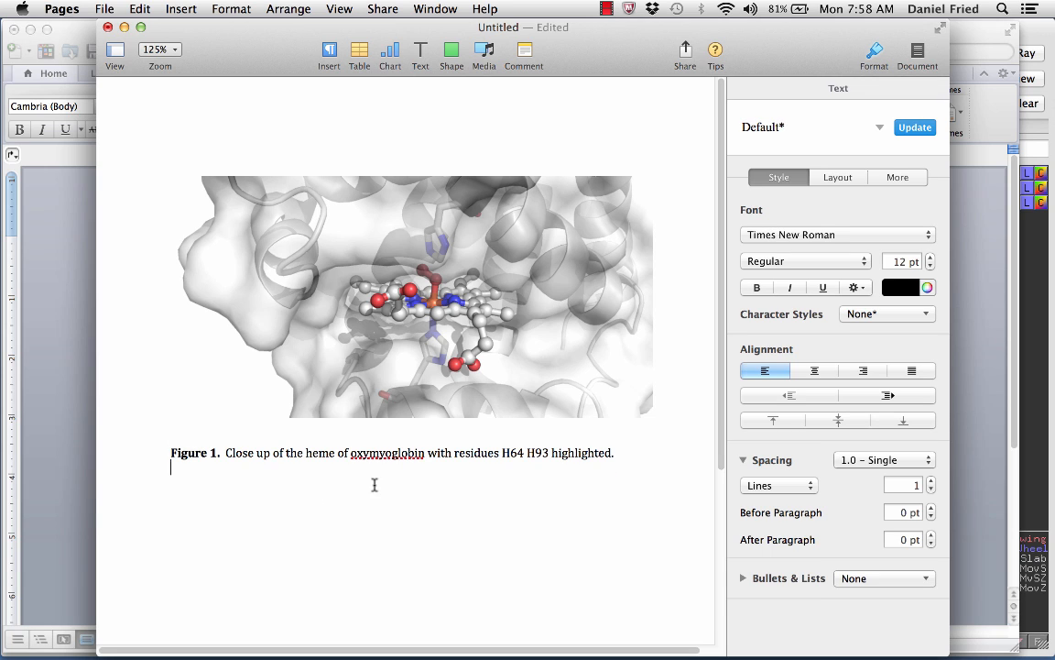